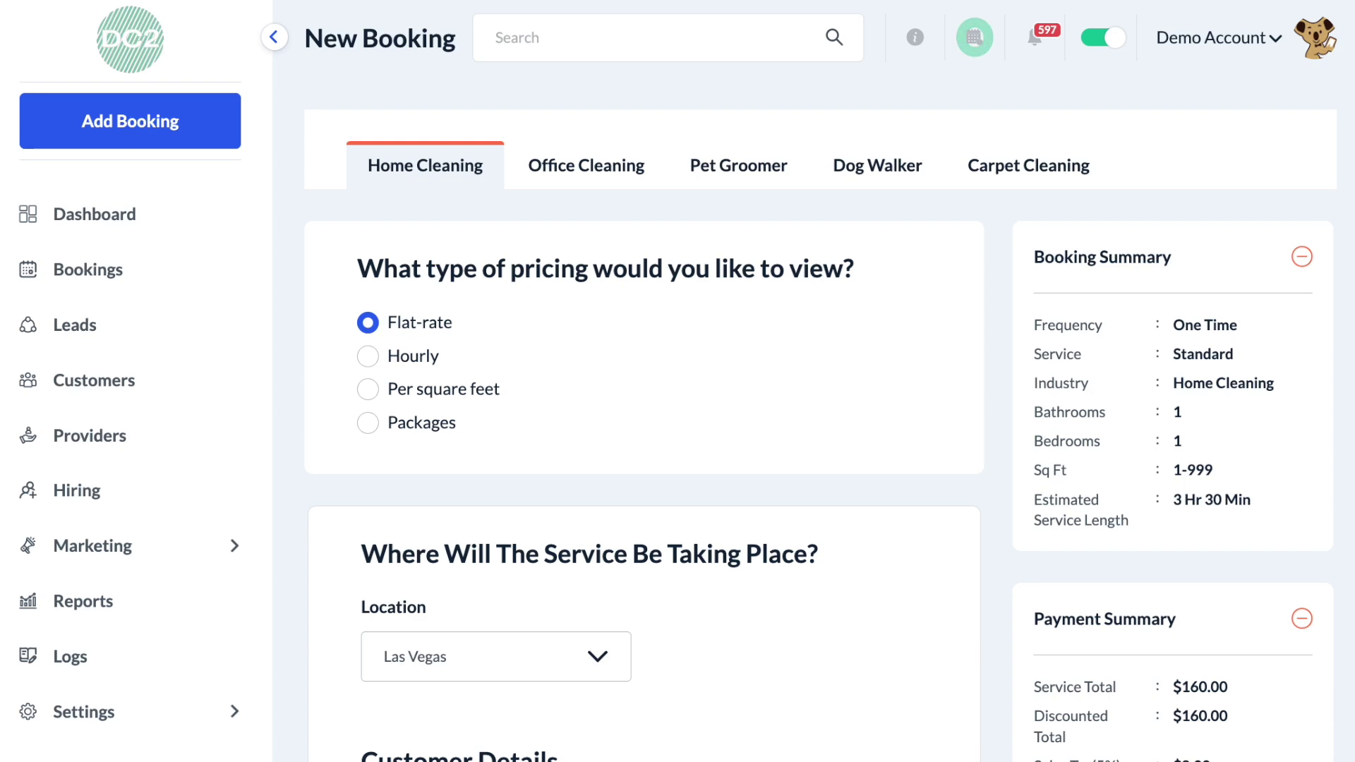
Examine the service options offered in the Services field of the new Home Cleaning booking form
scroll(831, 642, "down", 10)
scroll(833, 642, "down", 2)
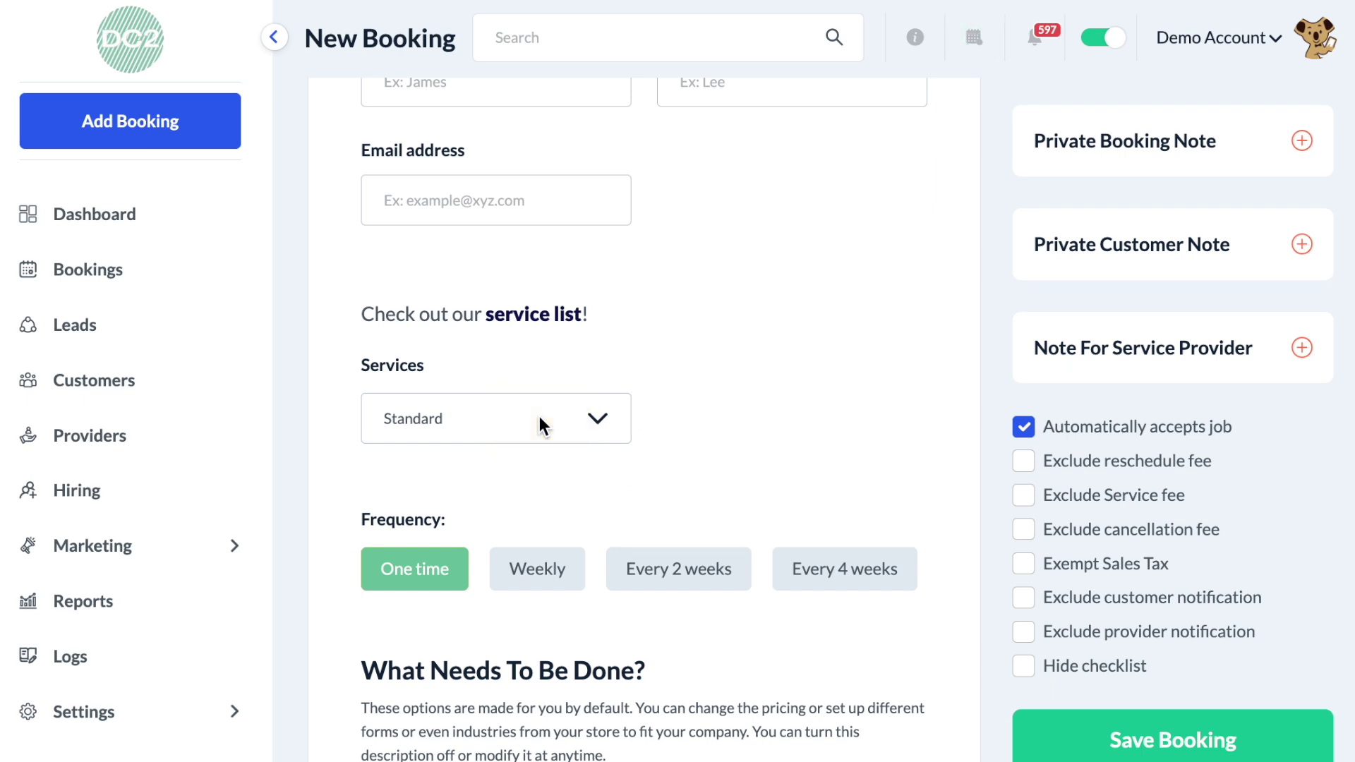
left_click(539, 417)
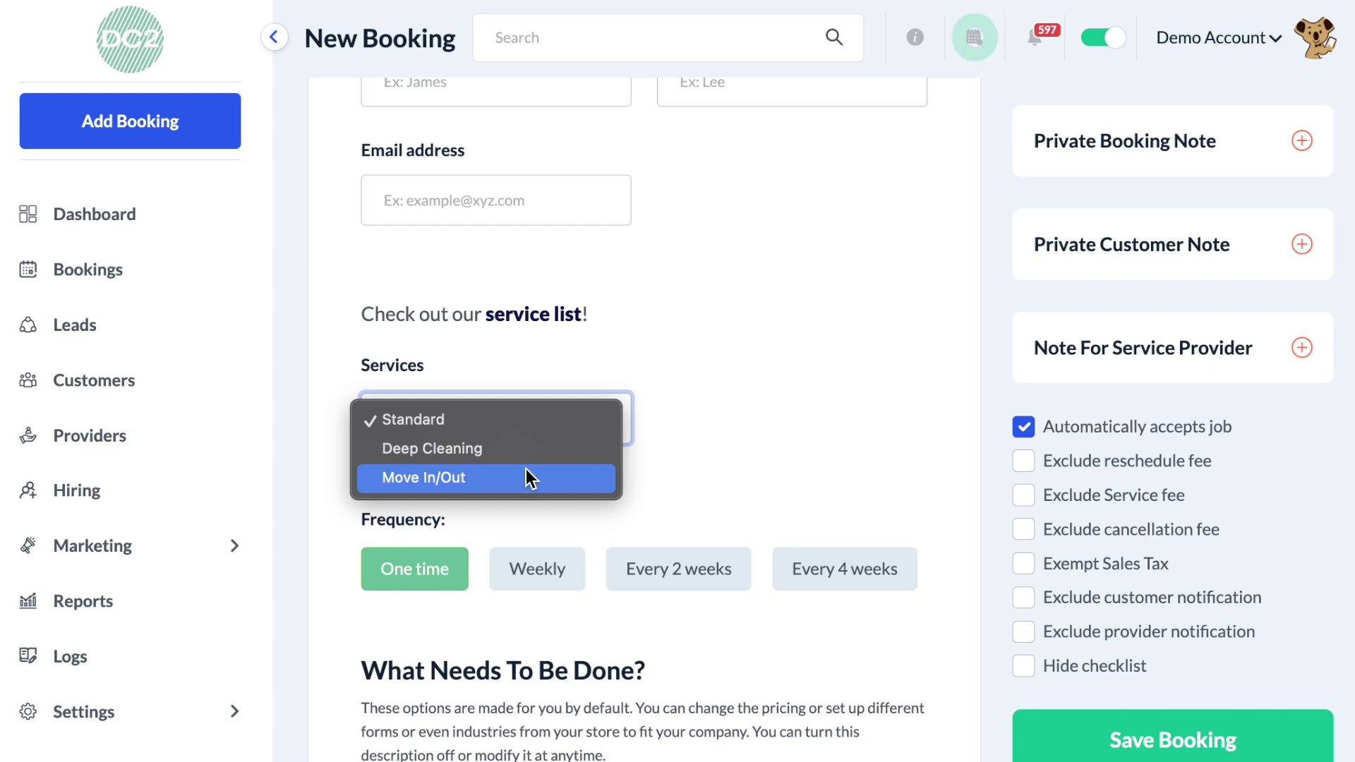
left_click(794, 498)
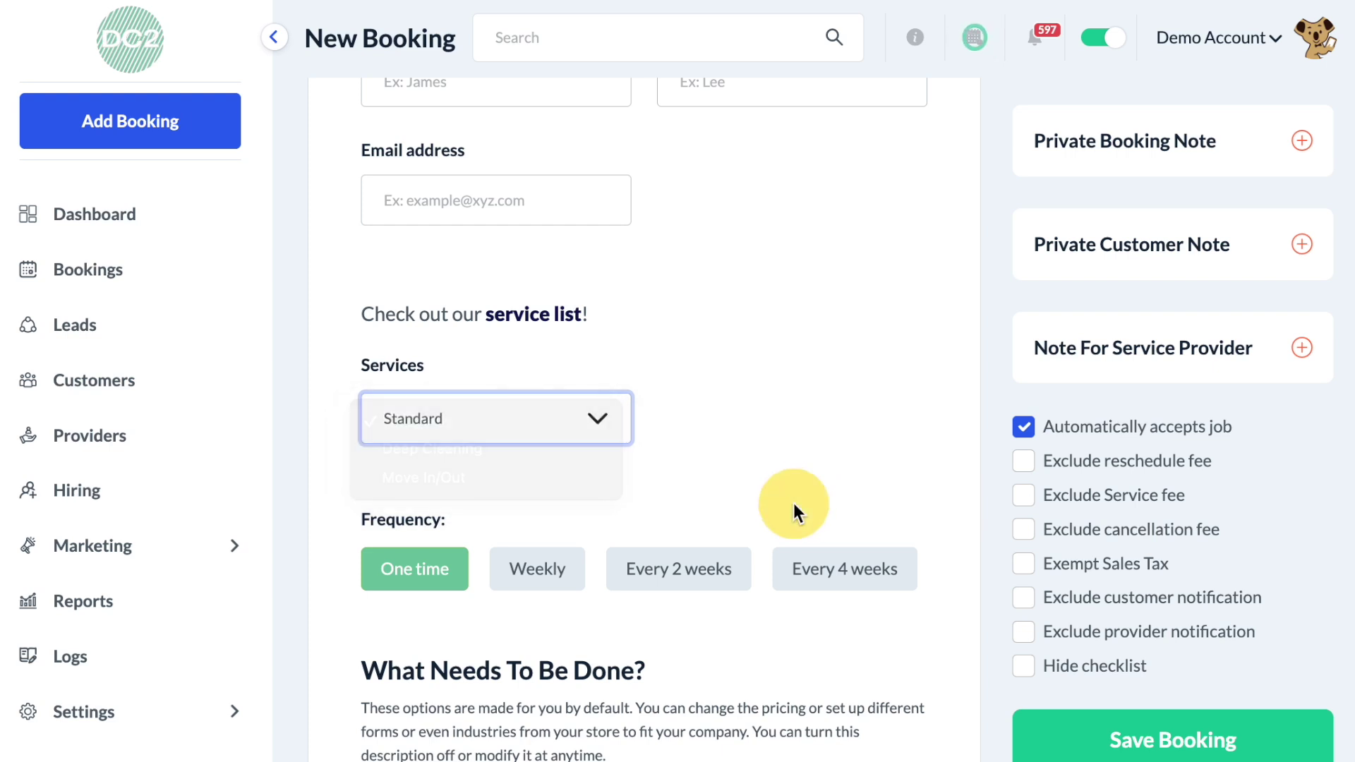
left_click(610, 427)
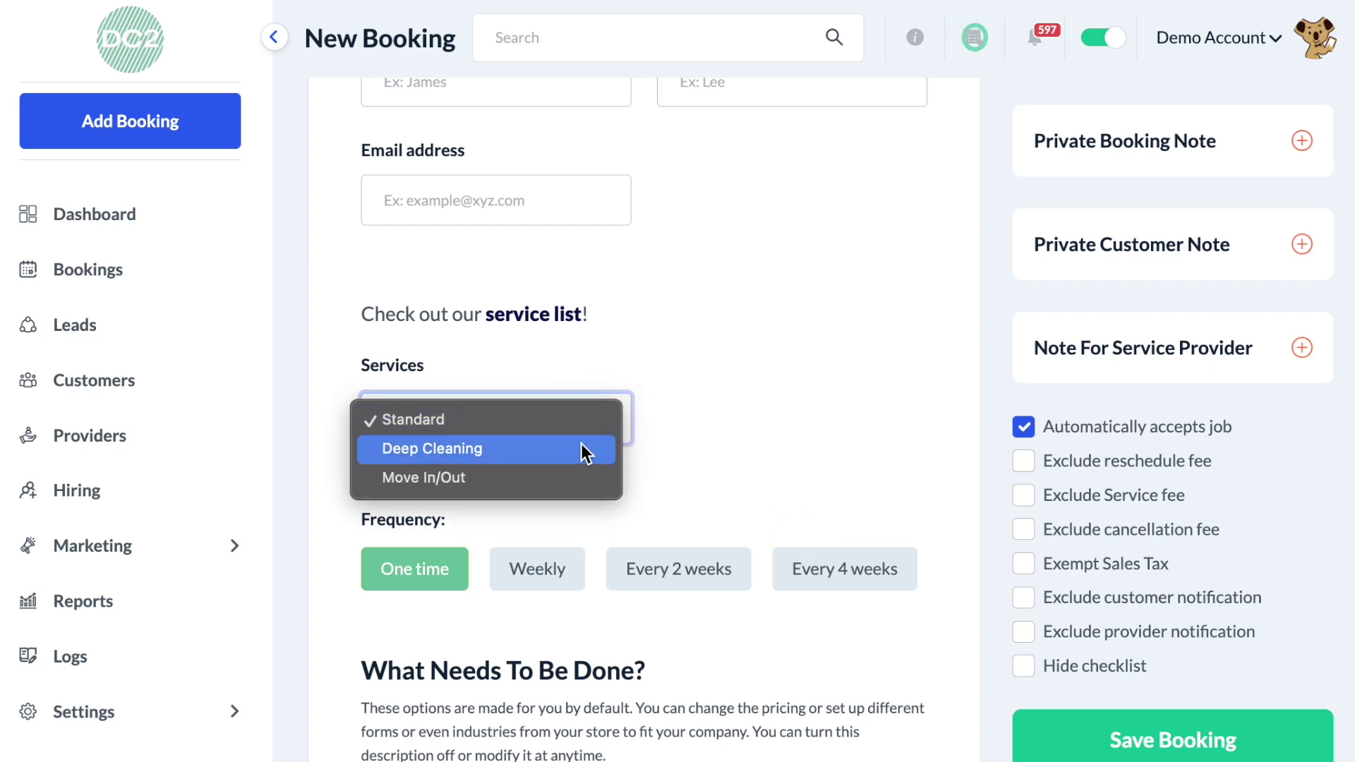
left_click(692, 381)
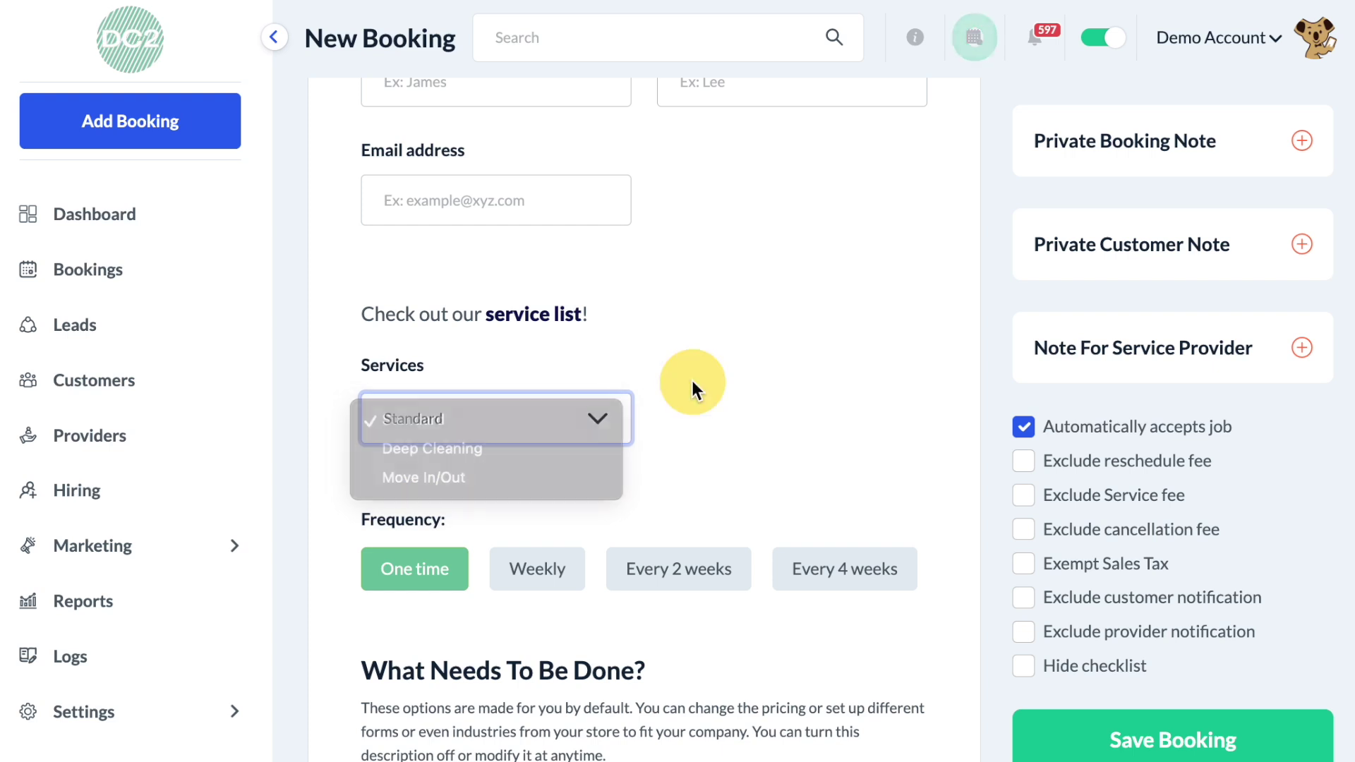
Review the booking form's sections from pricing type, location and customer details down to frequency, rooms and extras
scroll(691, 381, "up", 5)
scroll(693, 381, "up", 7)
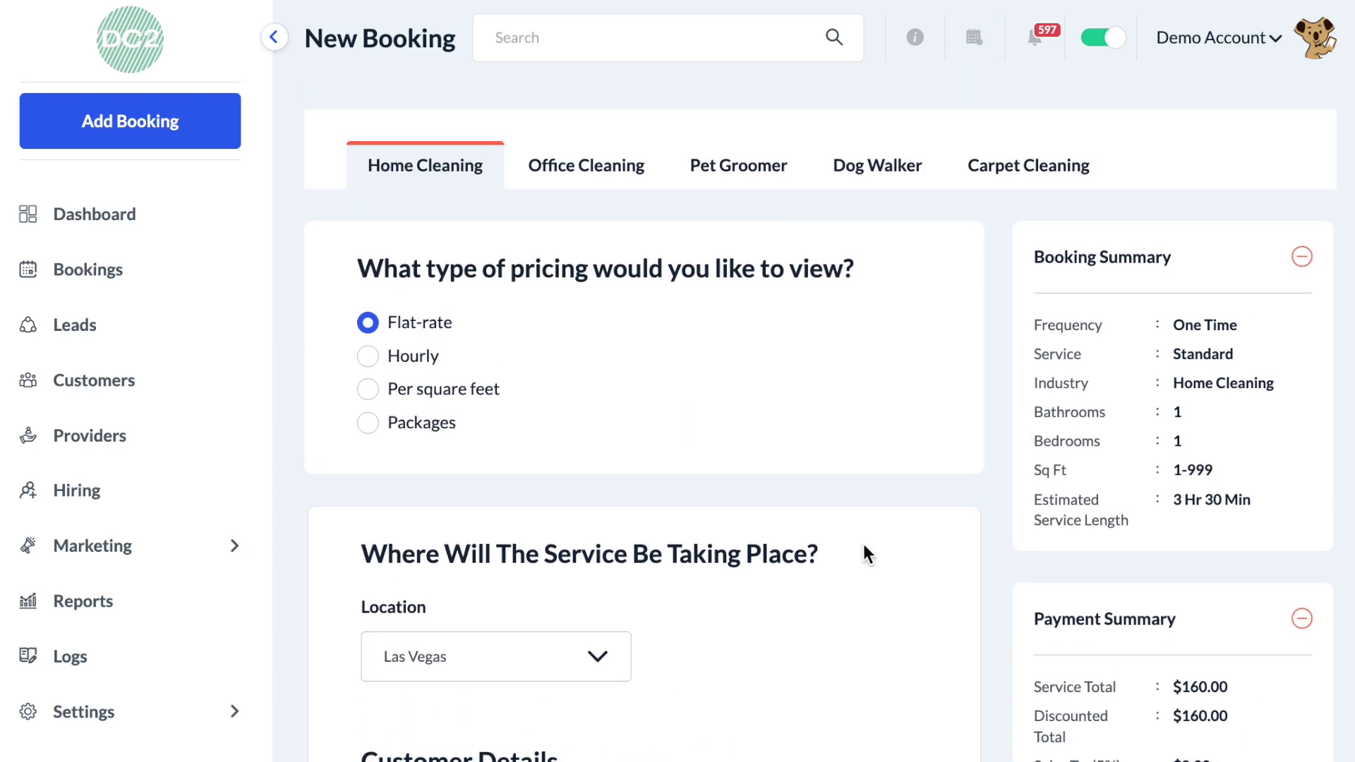
scroll(863, 546, "down", 5)
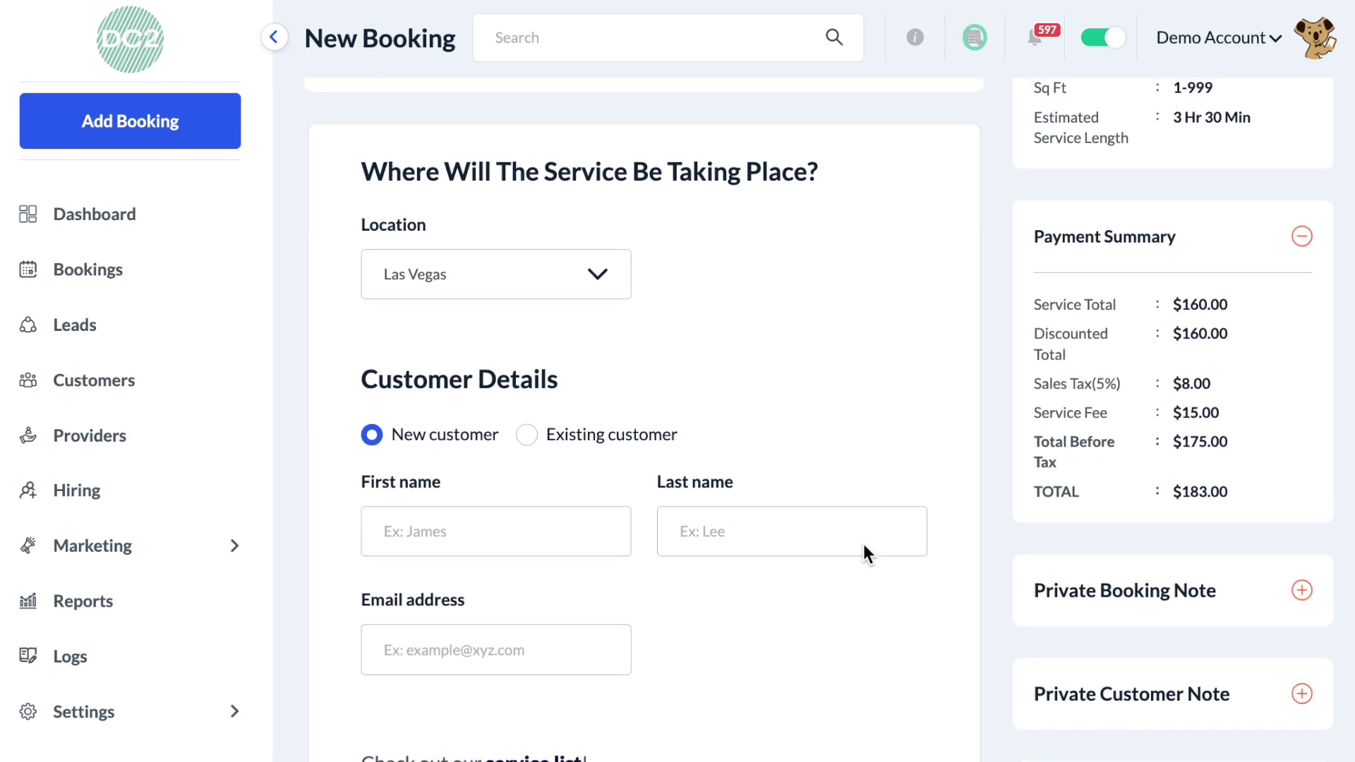
scroll(864, 548, "down", 10)
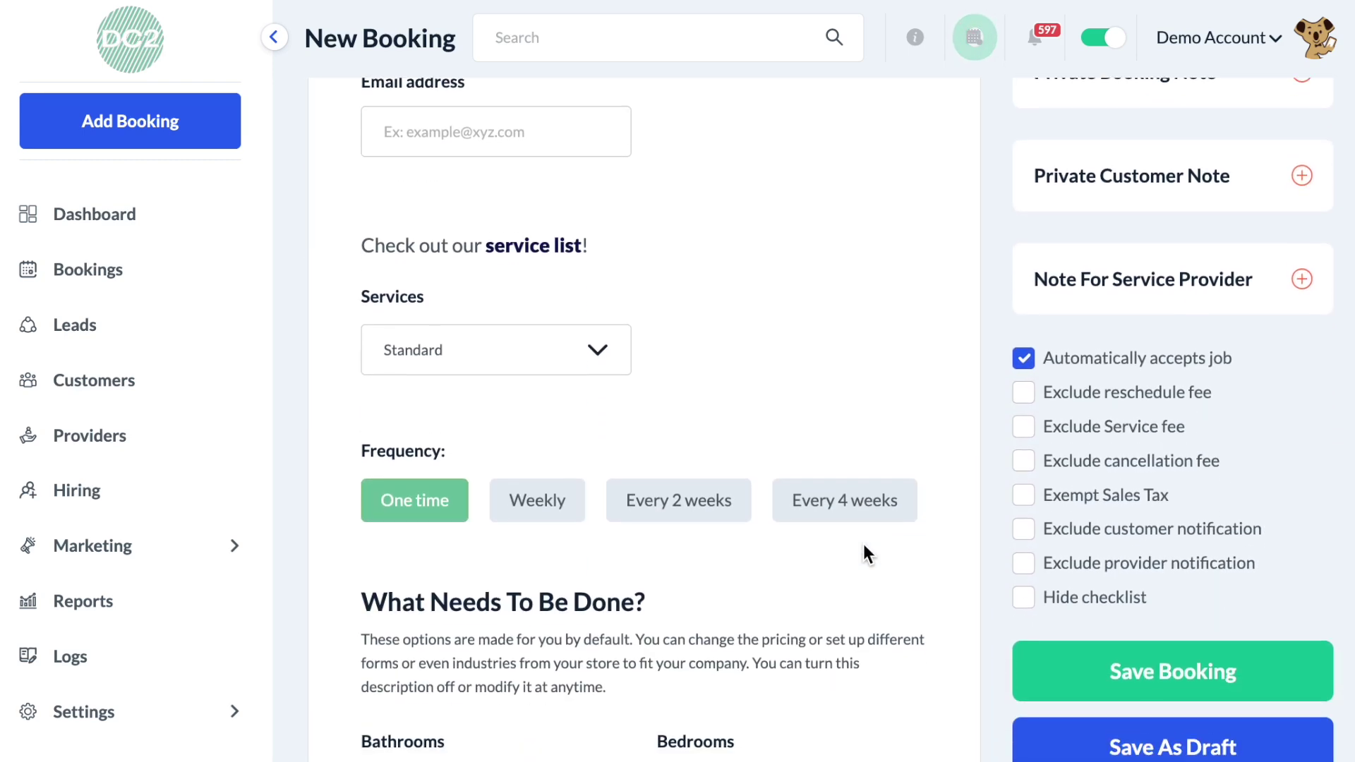
scroll(863, 545, "down", 4)
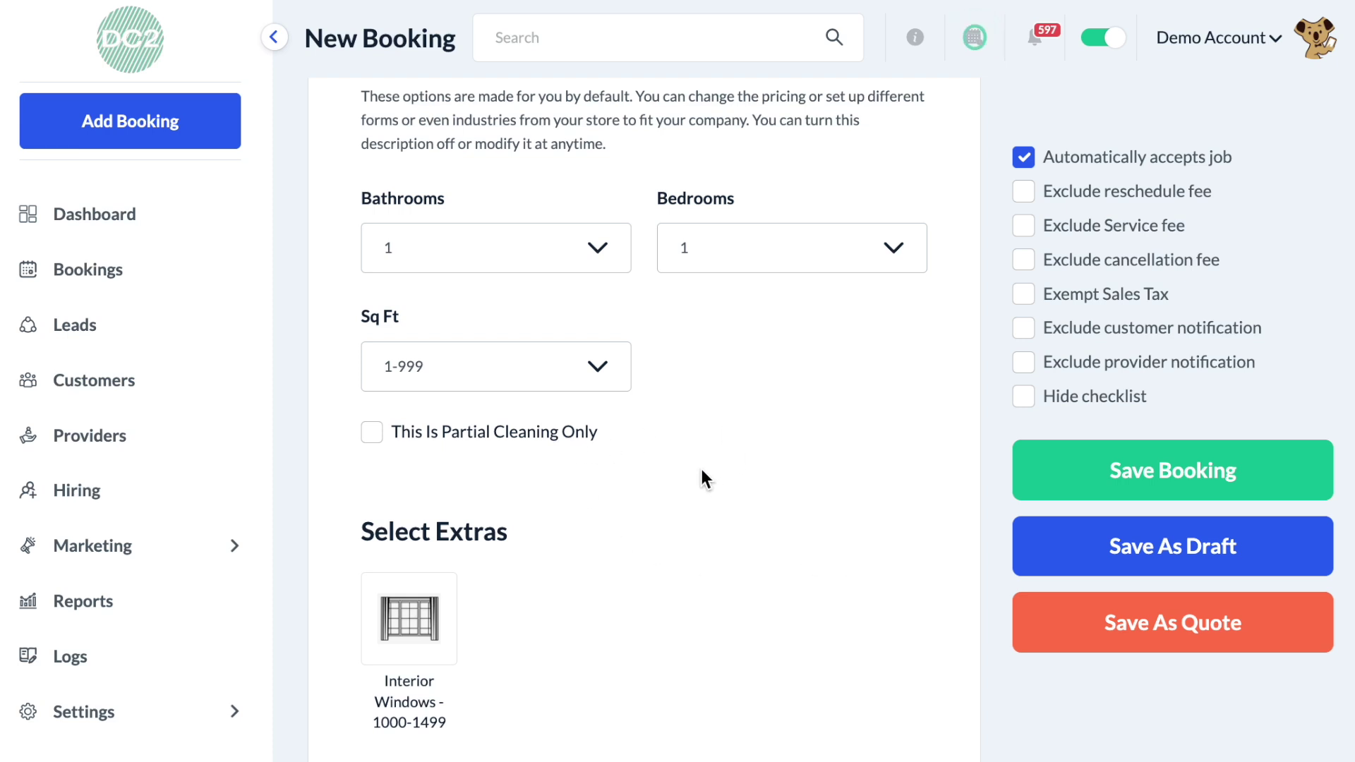
scroll(674, 296, "up", 3)
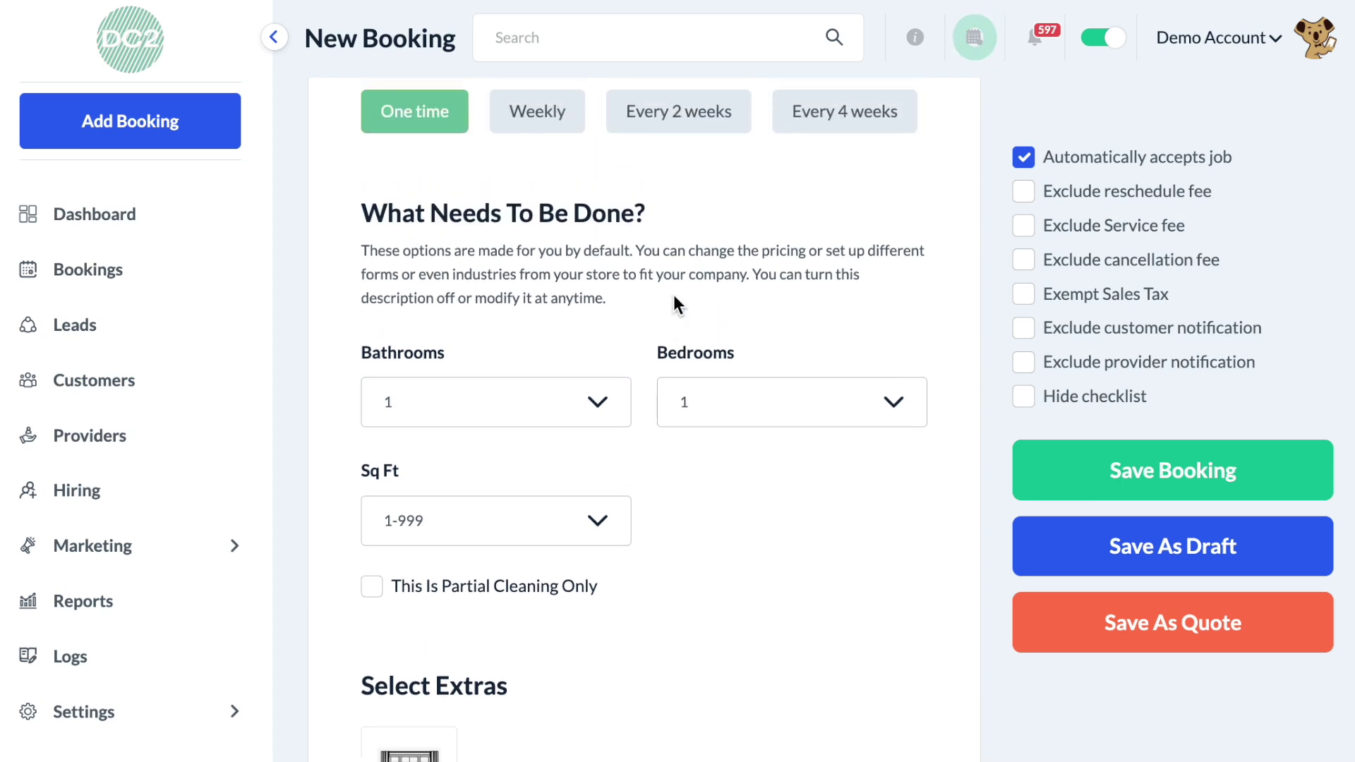
scroll(673, 294, "up", 1)
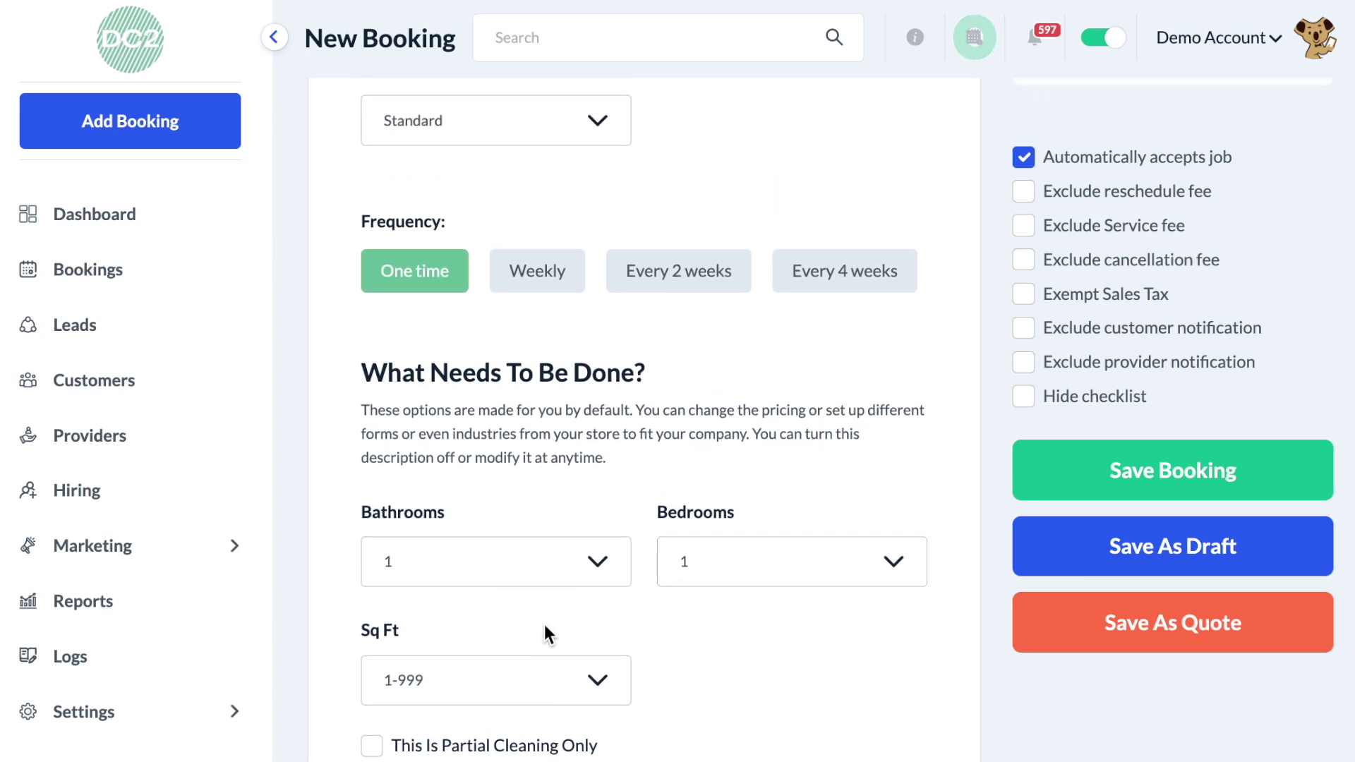
Look through the Services choices again to compare the Standard, Deep Cleaning and Move In/Out categories
scroll(561, 593, "up", 2)
left_click(549, 240)
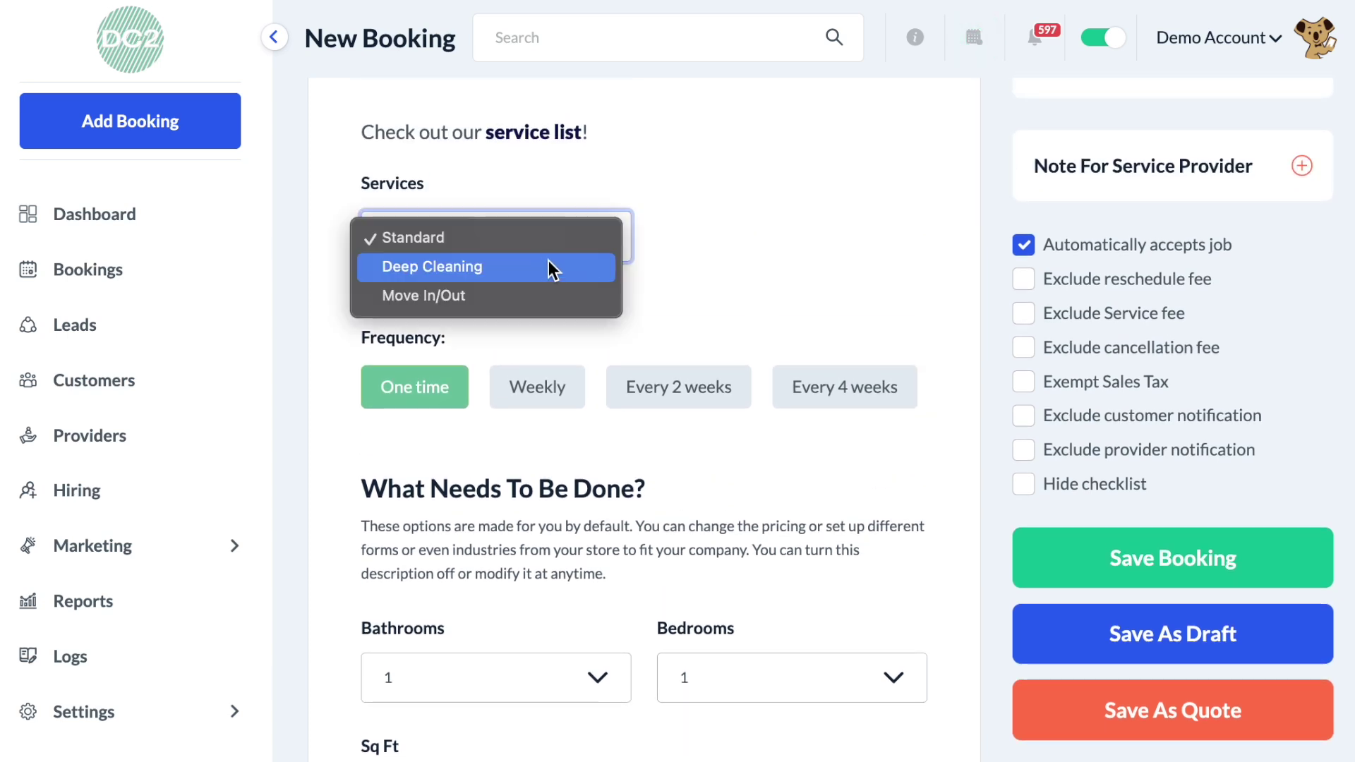
left_click(686, 258)
left_click(683, 253)
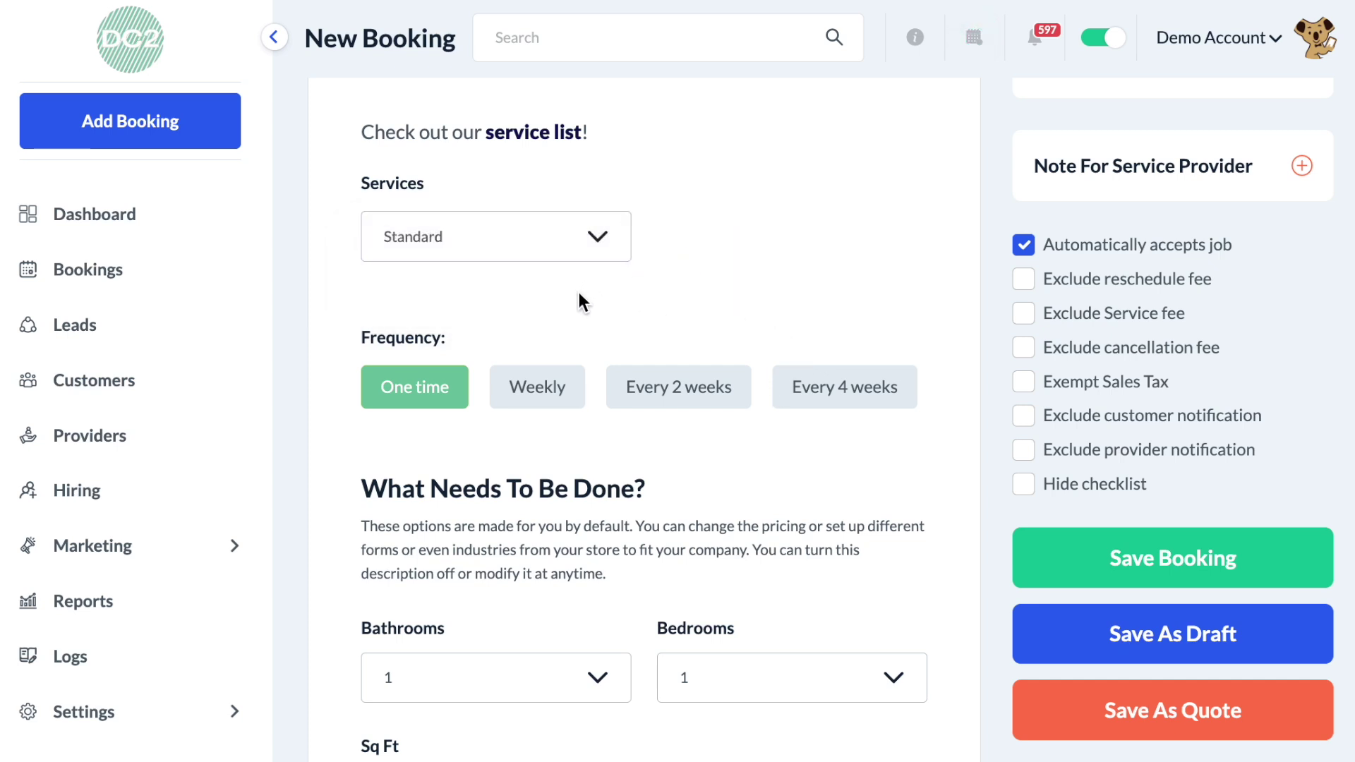
left_click(586, 229)
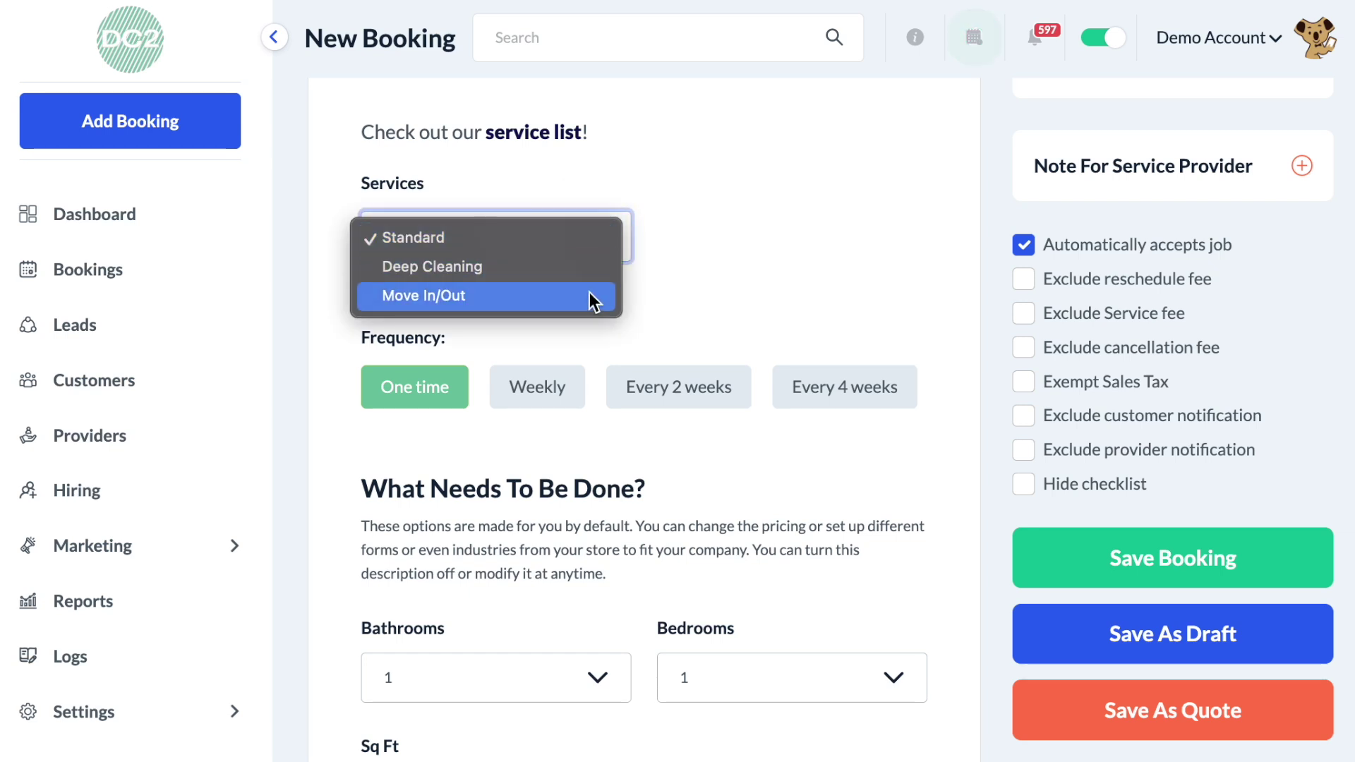
left_click(727, 283)
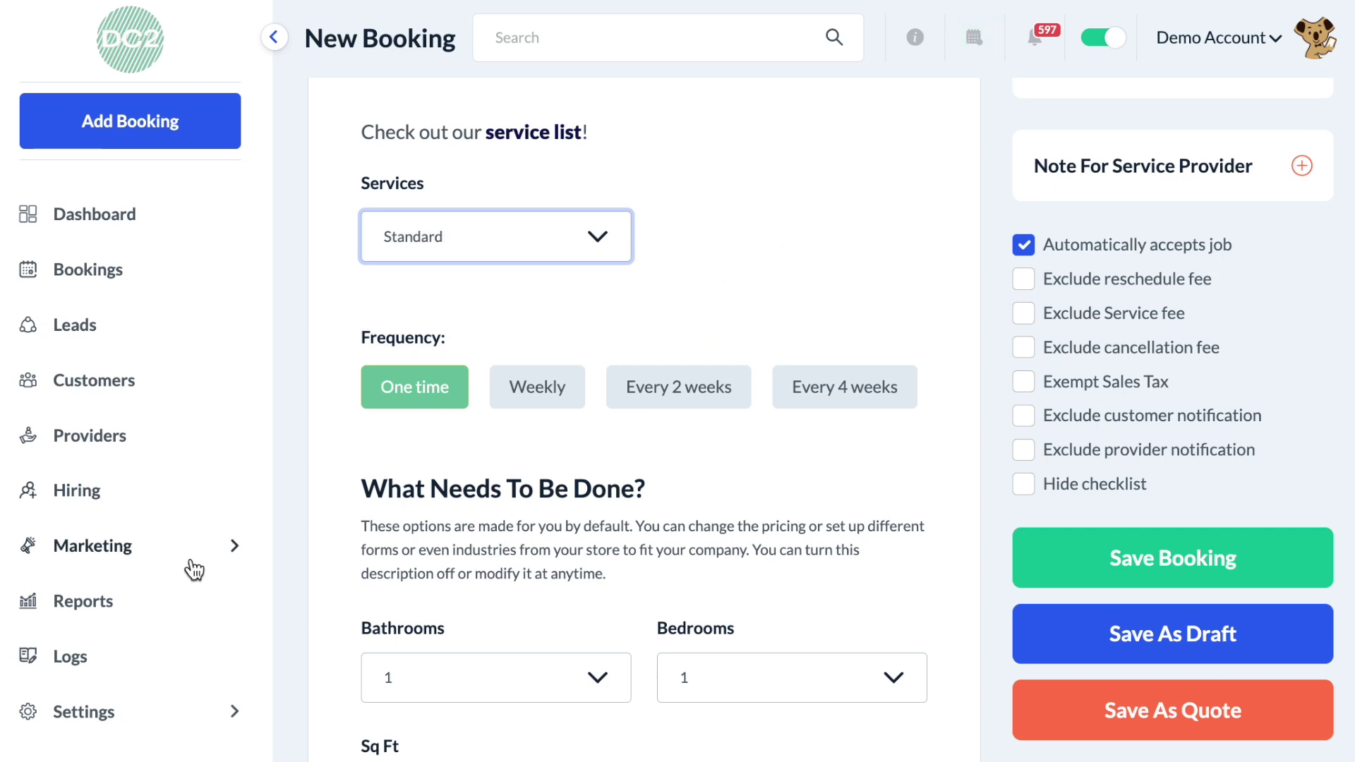
Open the Service Category settings for Form 1 of the Home Cleaning industry
left_click(110, 708)
scroll(105, 713, "down", 5)
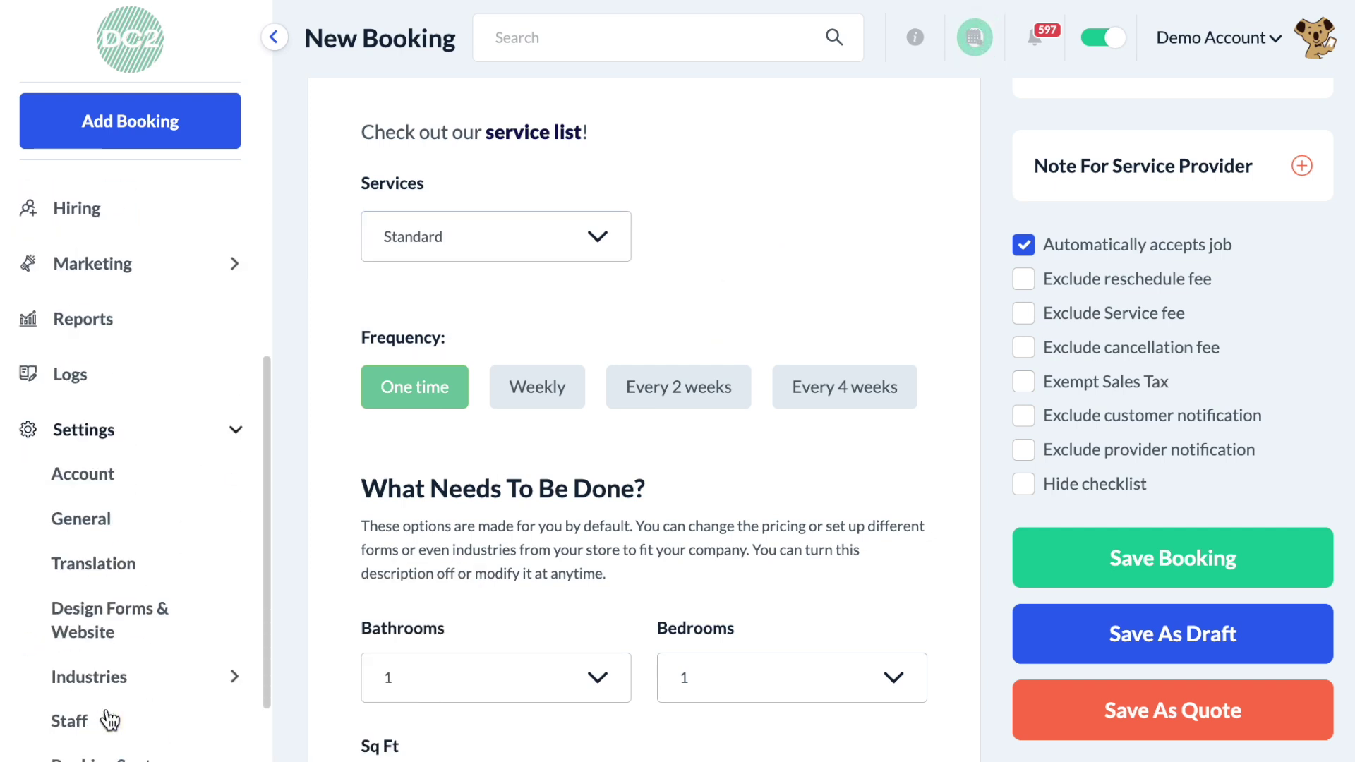
mouse_move(119, 662)
left_click(151, 599)
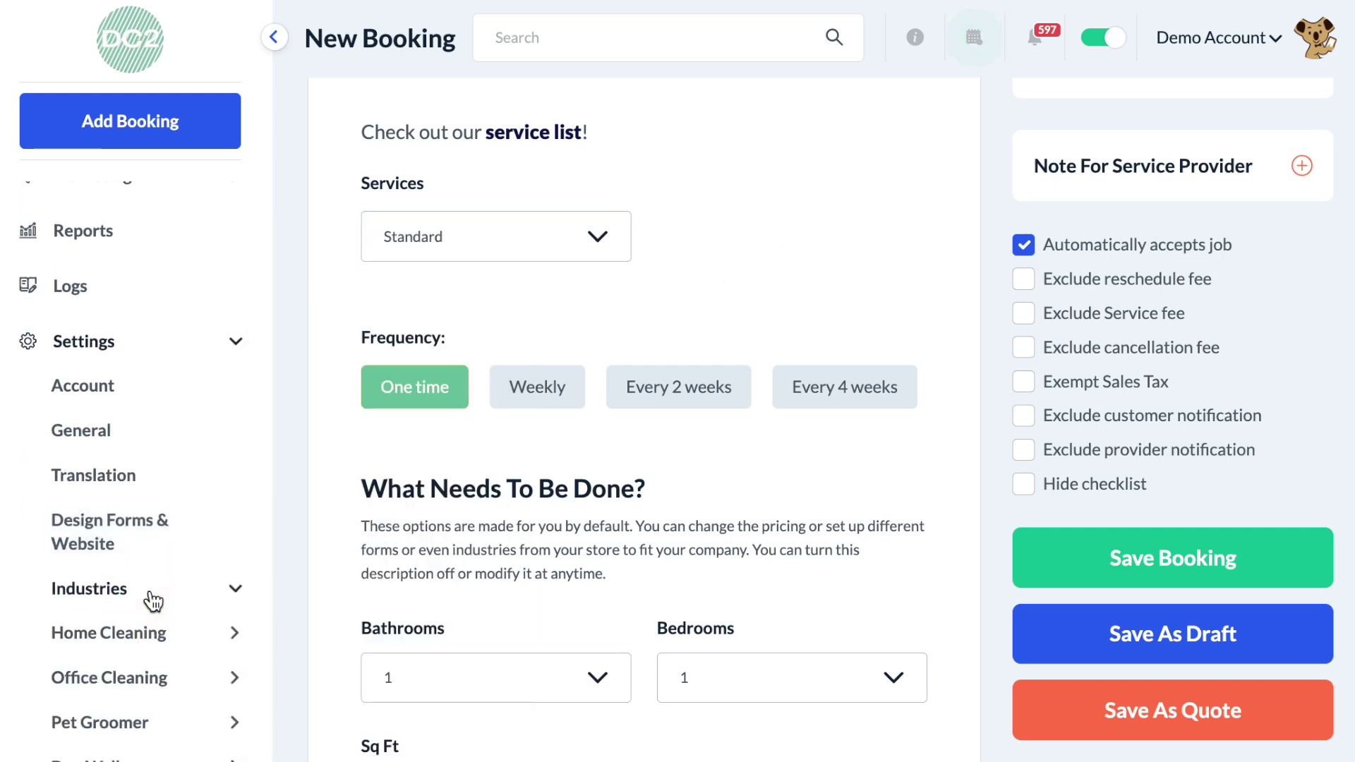
scroll(153, 601, "down", 2)
left_click(168, 530)
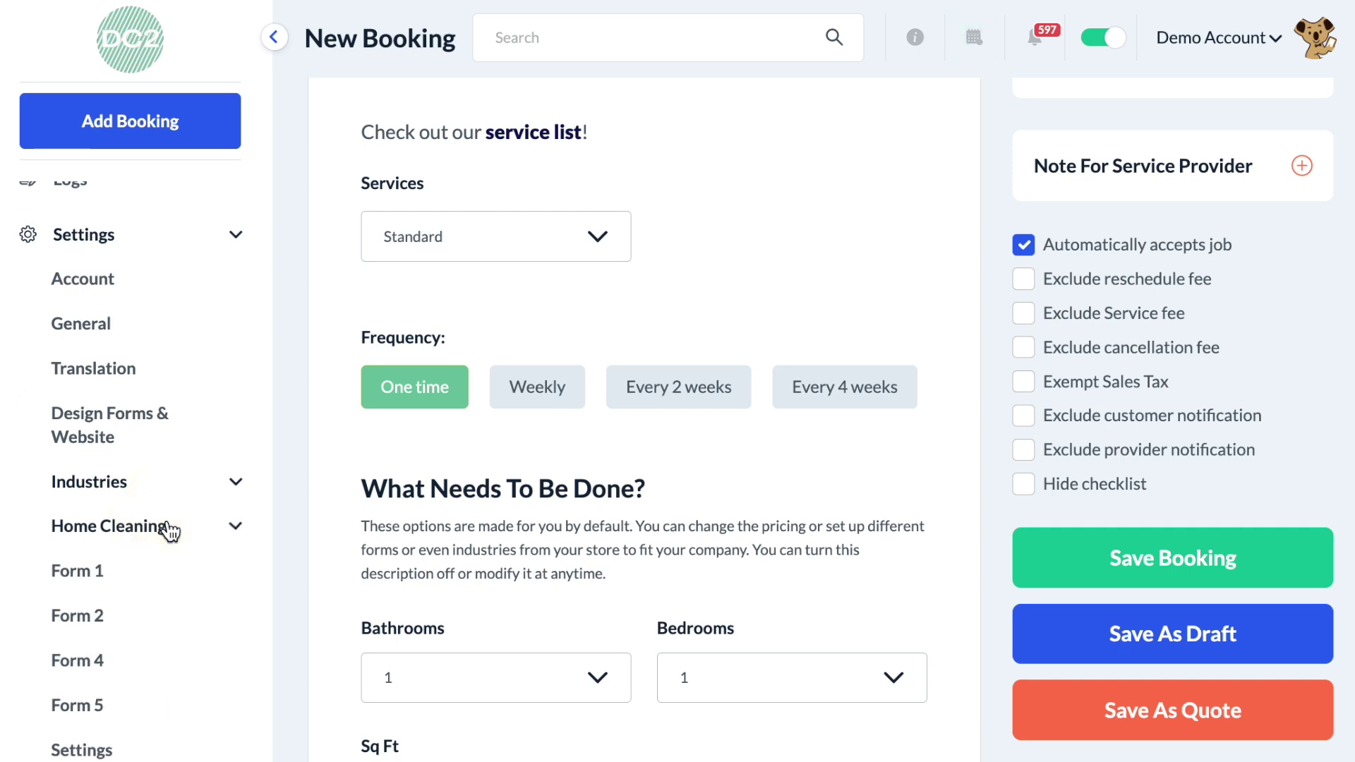
scroll(169, 531, "down", 2)
mouse_move(170, 528)
mouse_move(175, 496)
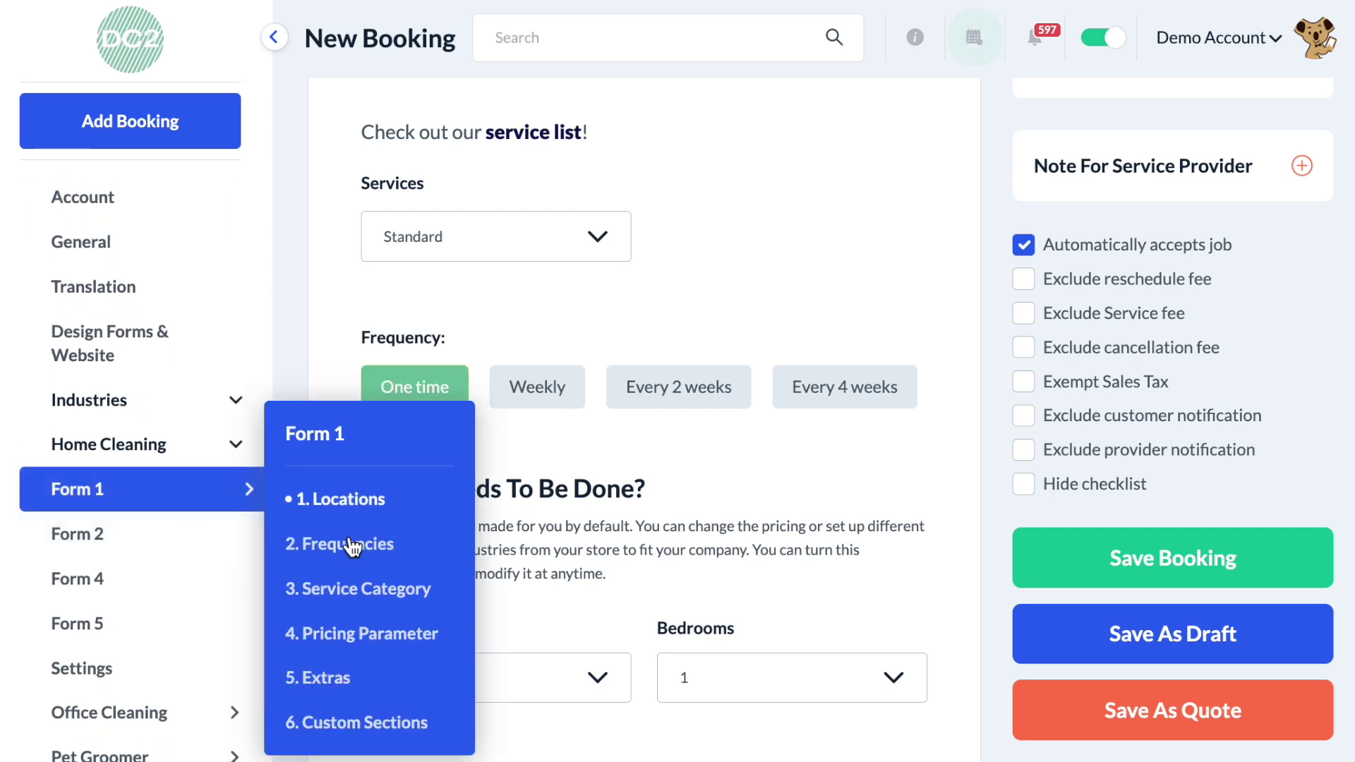
left_click(350, 600)
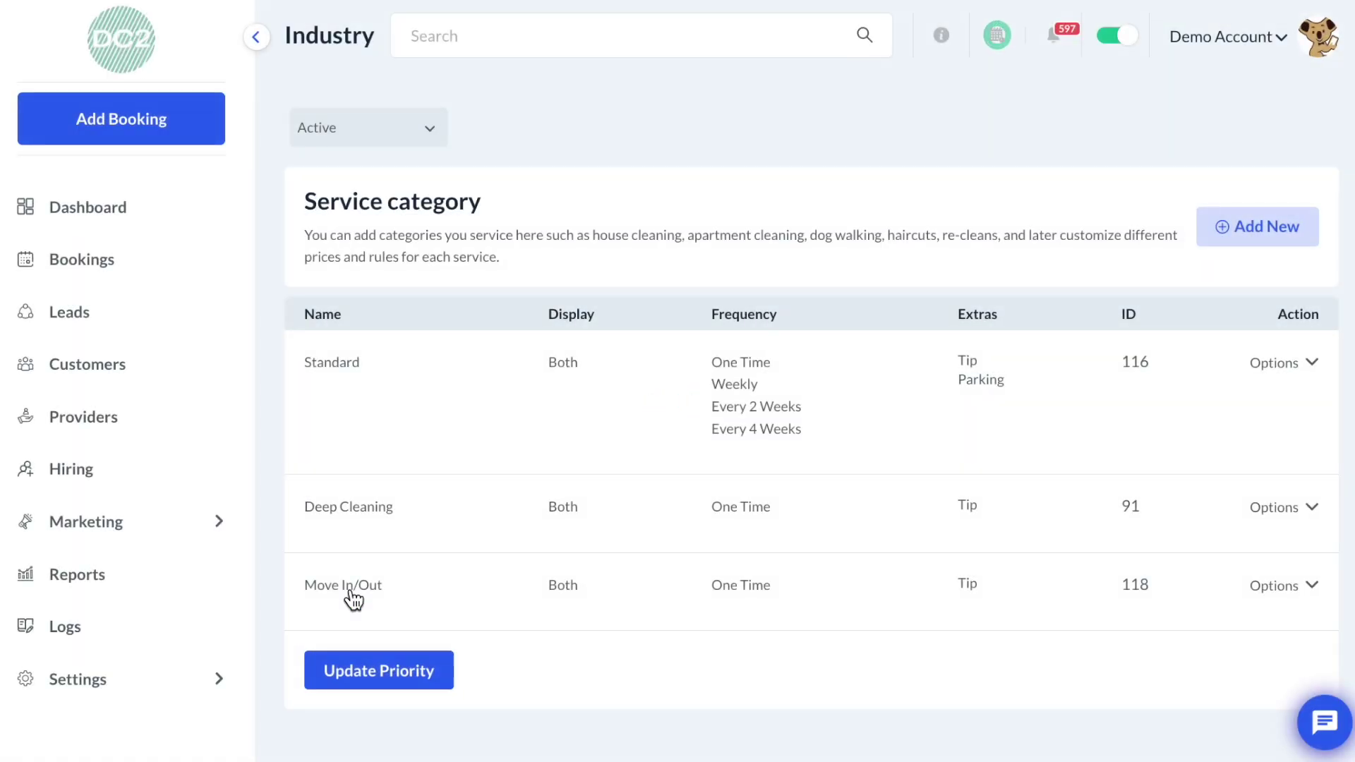
Start a new service category and name it Post-Construction
left_click(1246, 239)
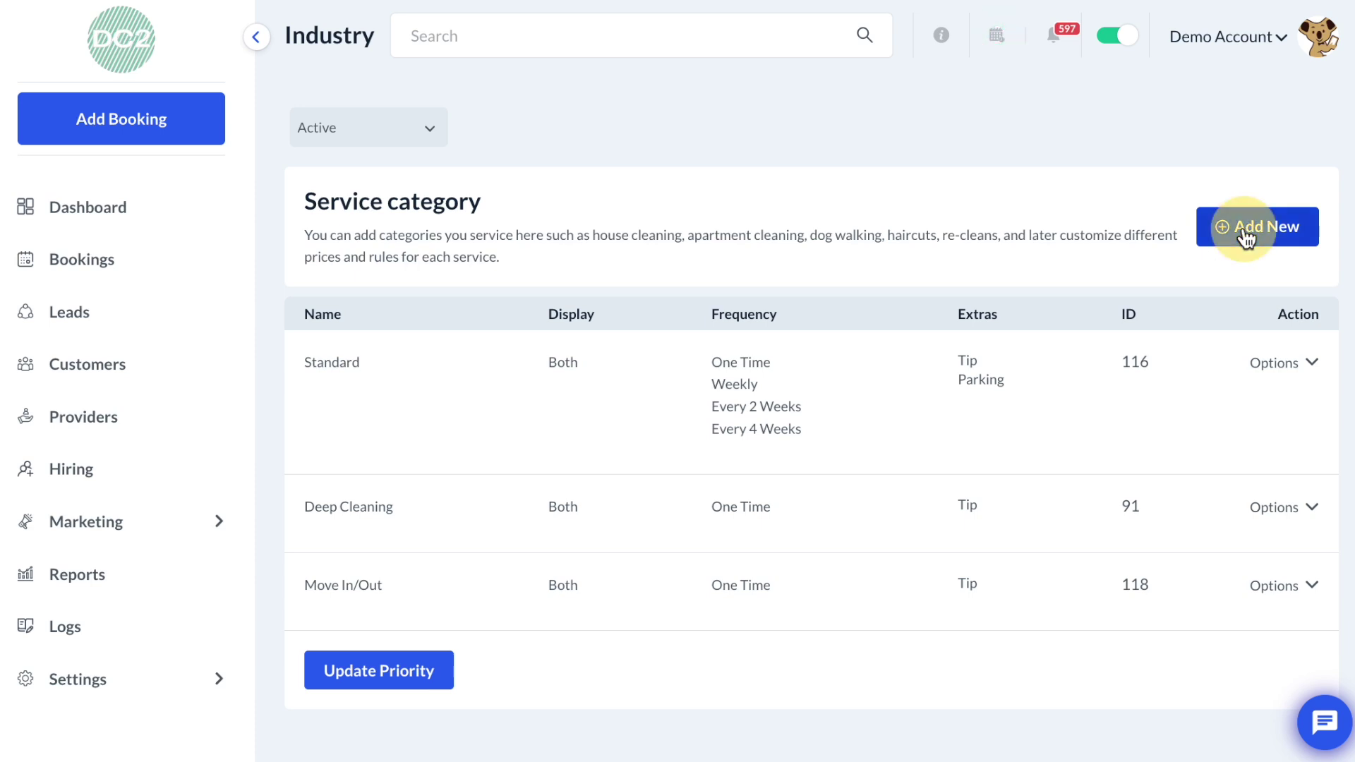
left_click(777, 393)
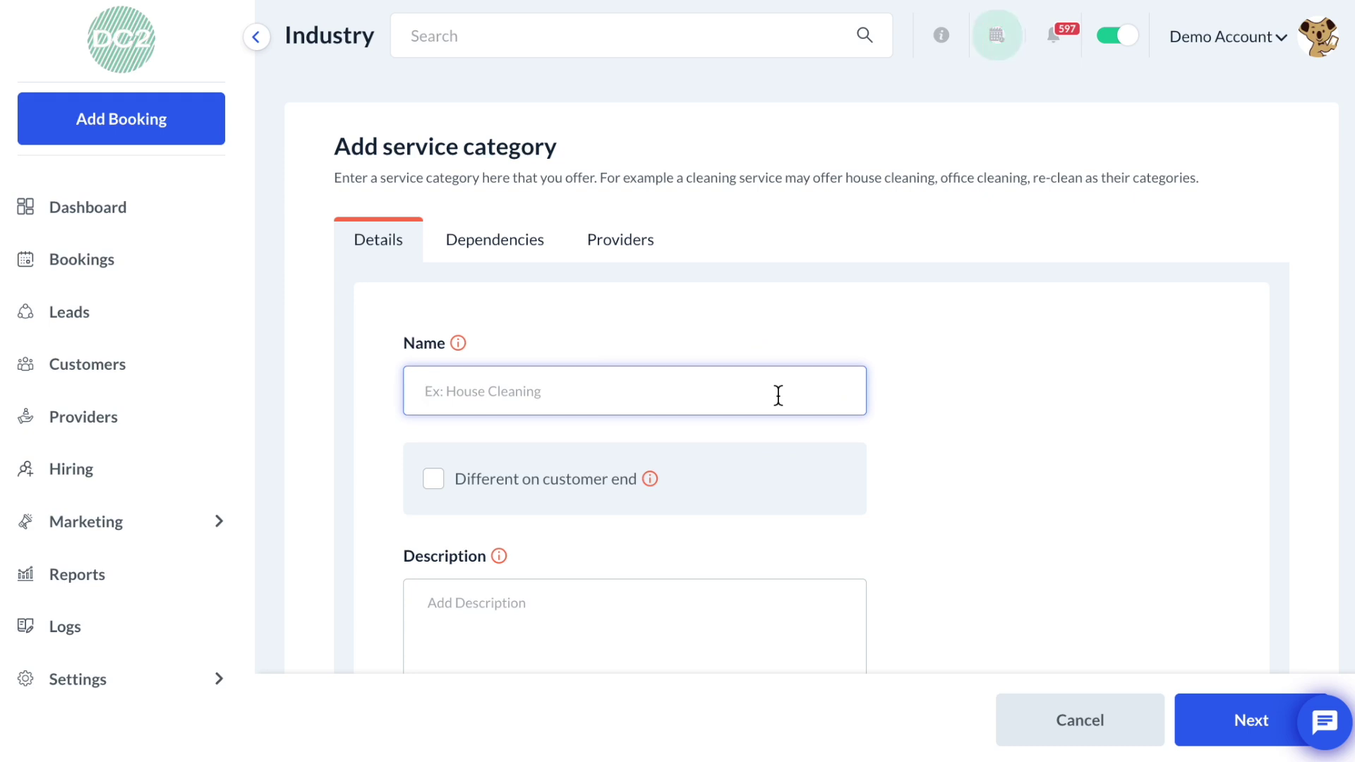
type("P")
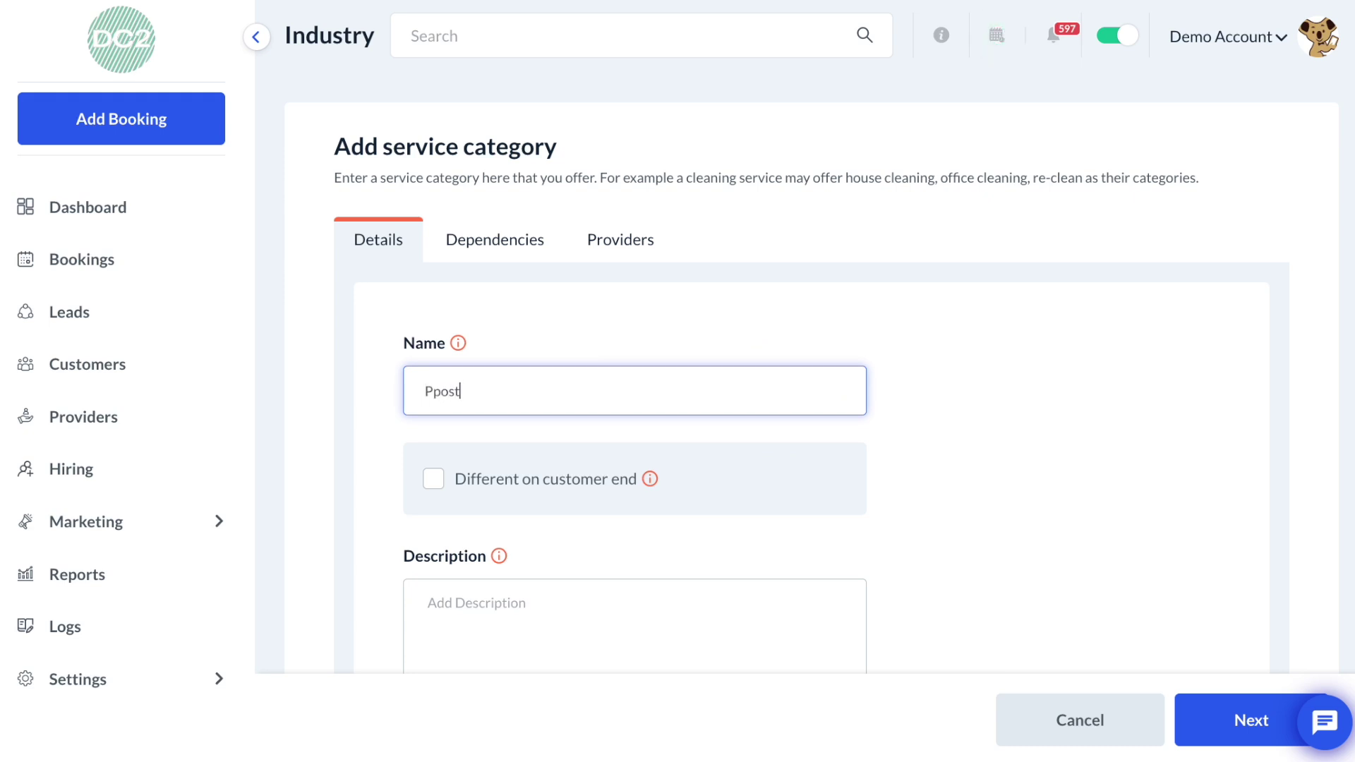
type("ost-Construction")
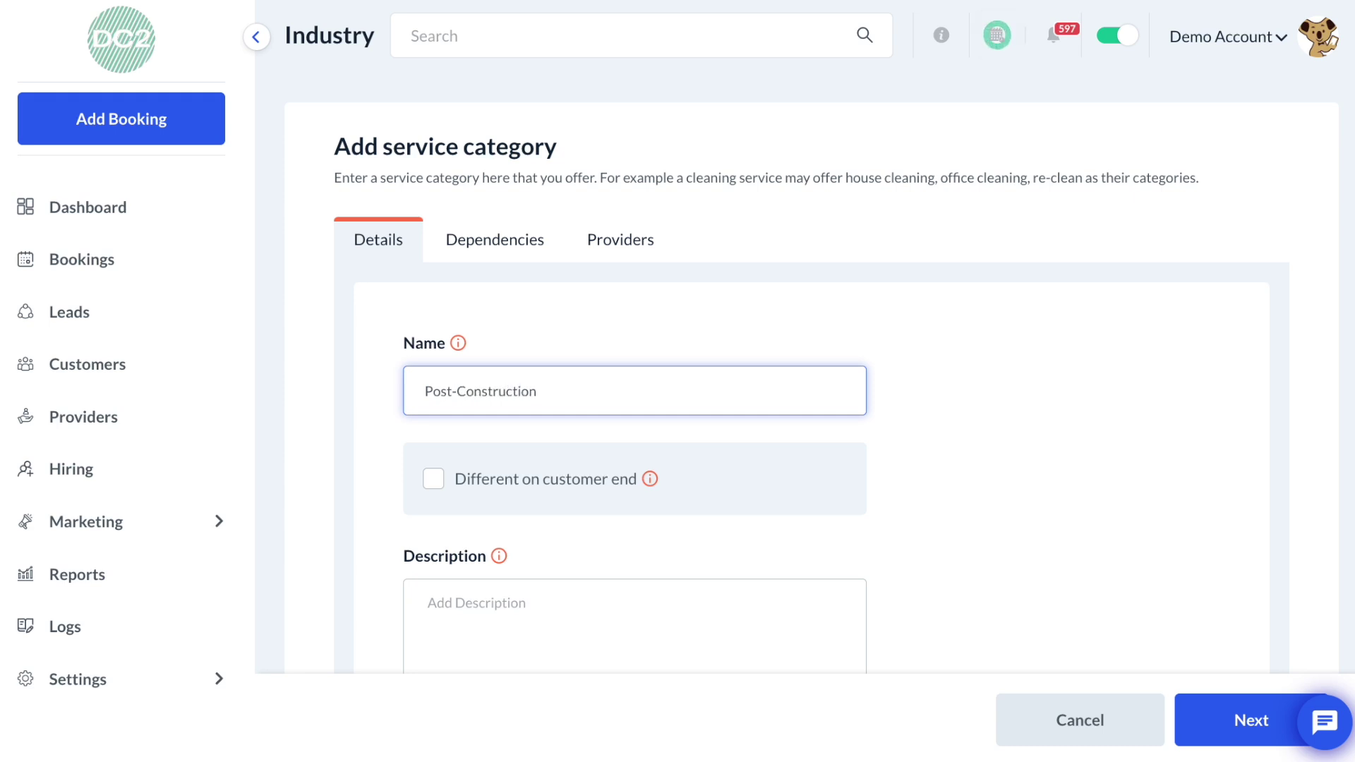
Review the category's description, display, fee, pricing and extras settings, keep the defaults and proceed to its dependencies
scroll(636, 374, "down", 4)
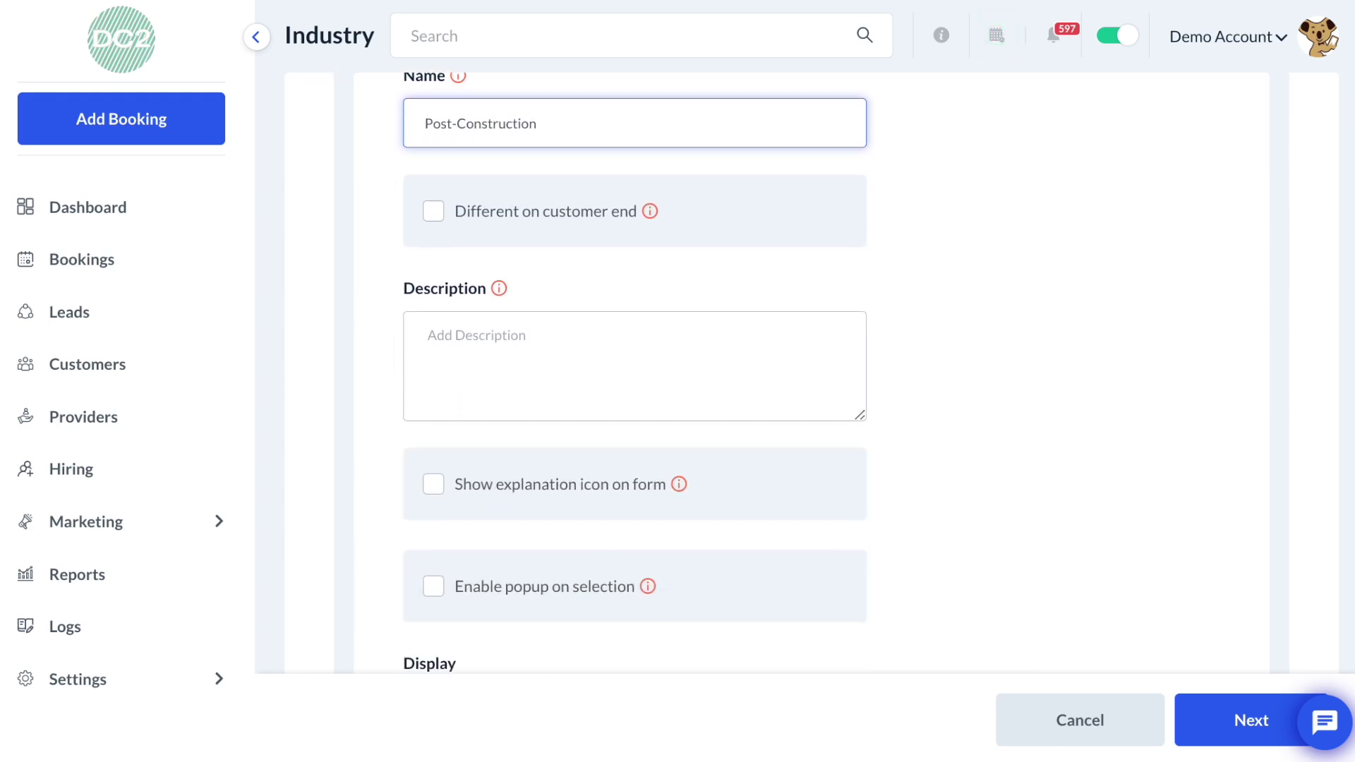
scroll(635, 374, "down", 6)
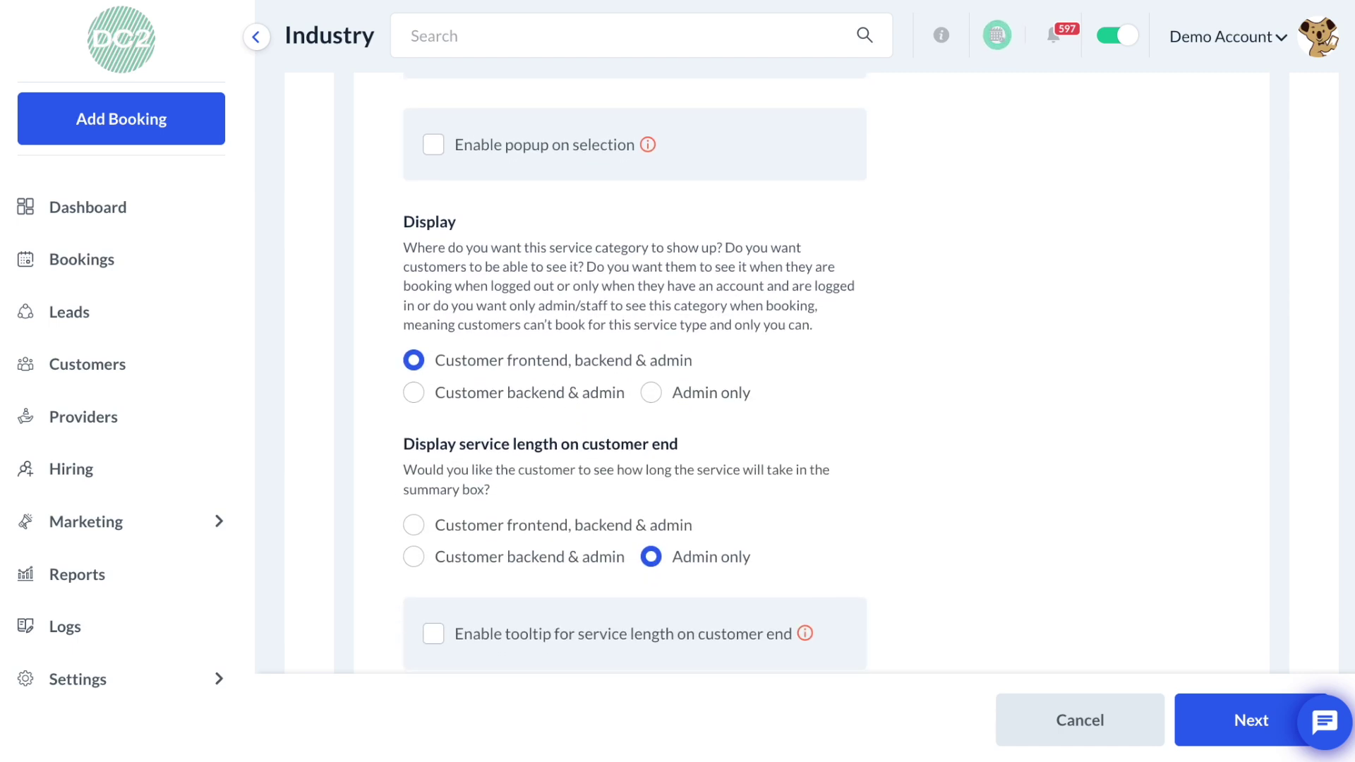
scroll(635, 374, "down", 1)
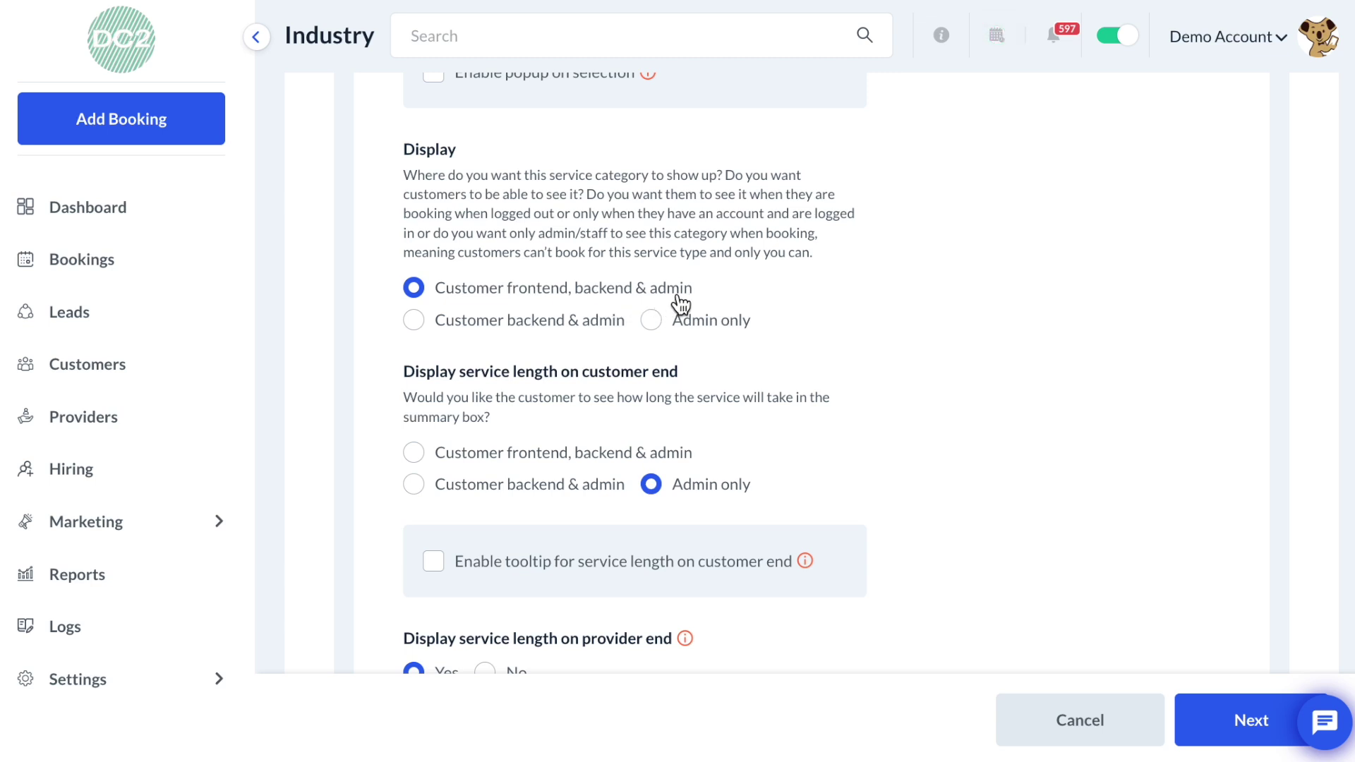
scroll(686, 303, "down", 1)
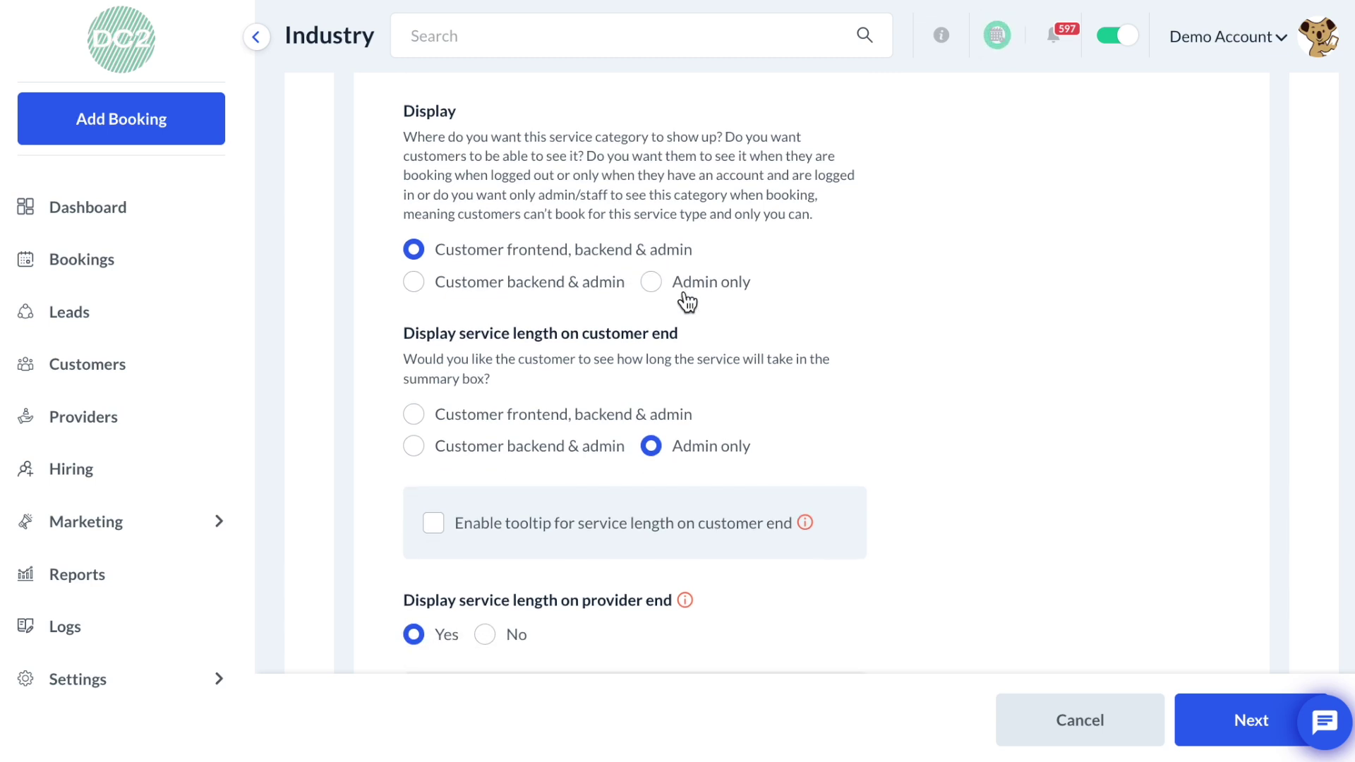
scroll(686, 304, "down", 6)
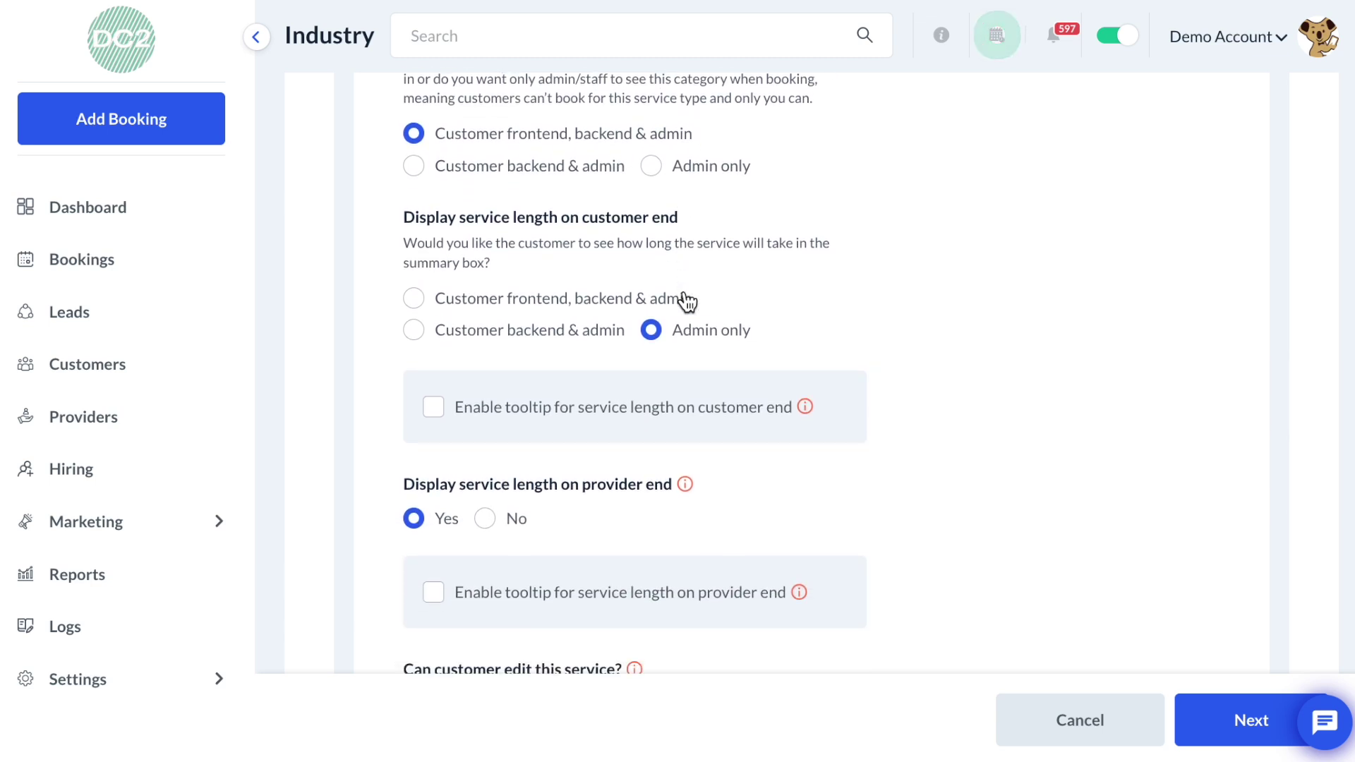
scroll(686, 294, "down", 5)
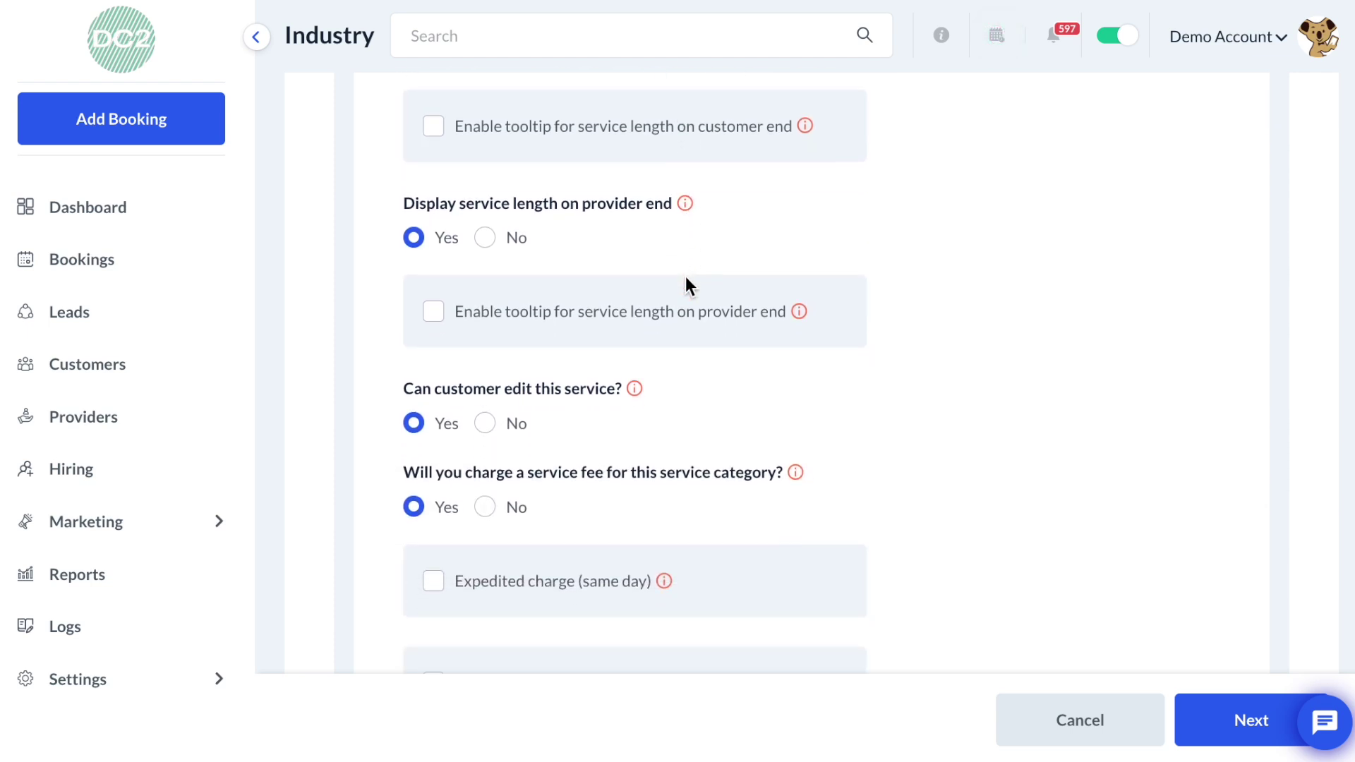
scroll(685, 281, "down", 13)
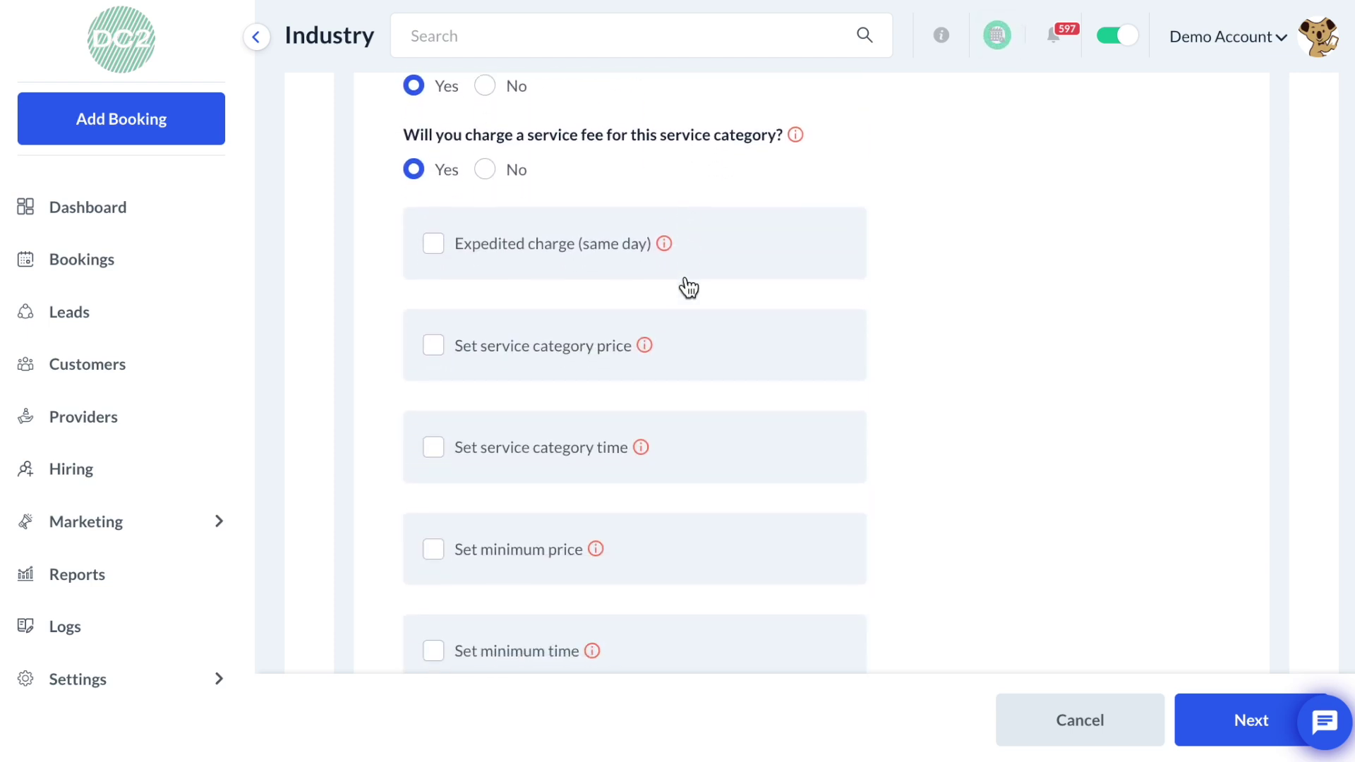
scroll(689, 286, "down", 10)
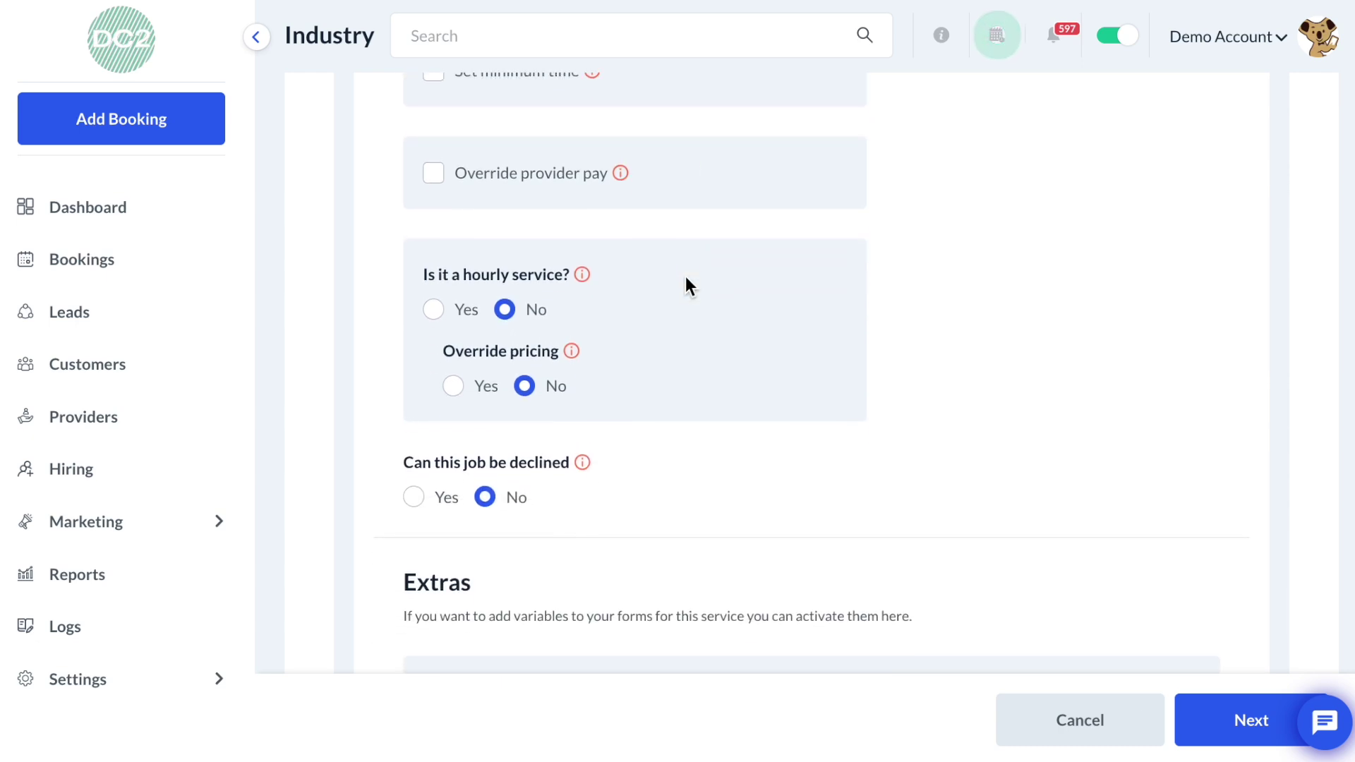
scroll(688, 286, "down", 3)
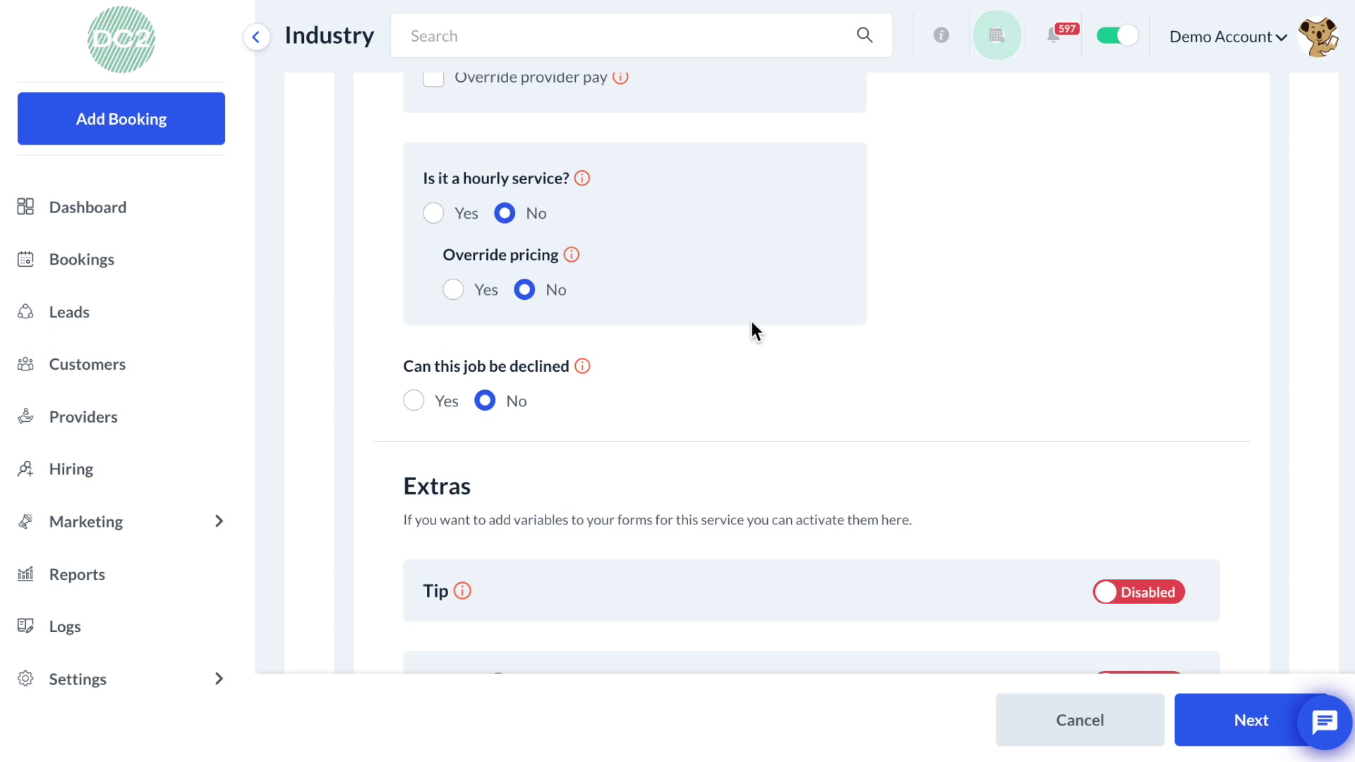
scroll(803, 448, "down", 3)
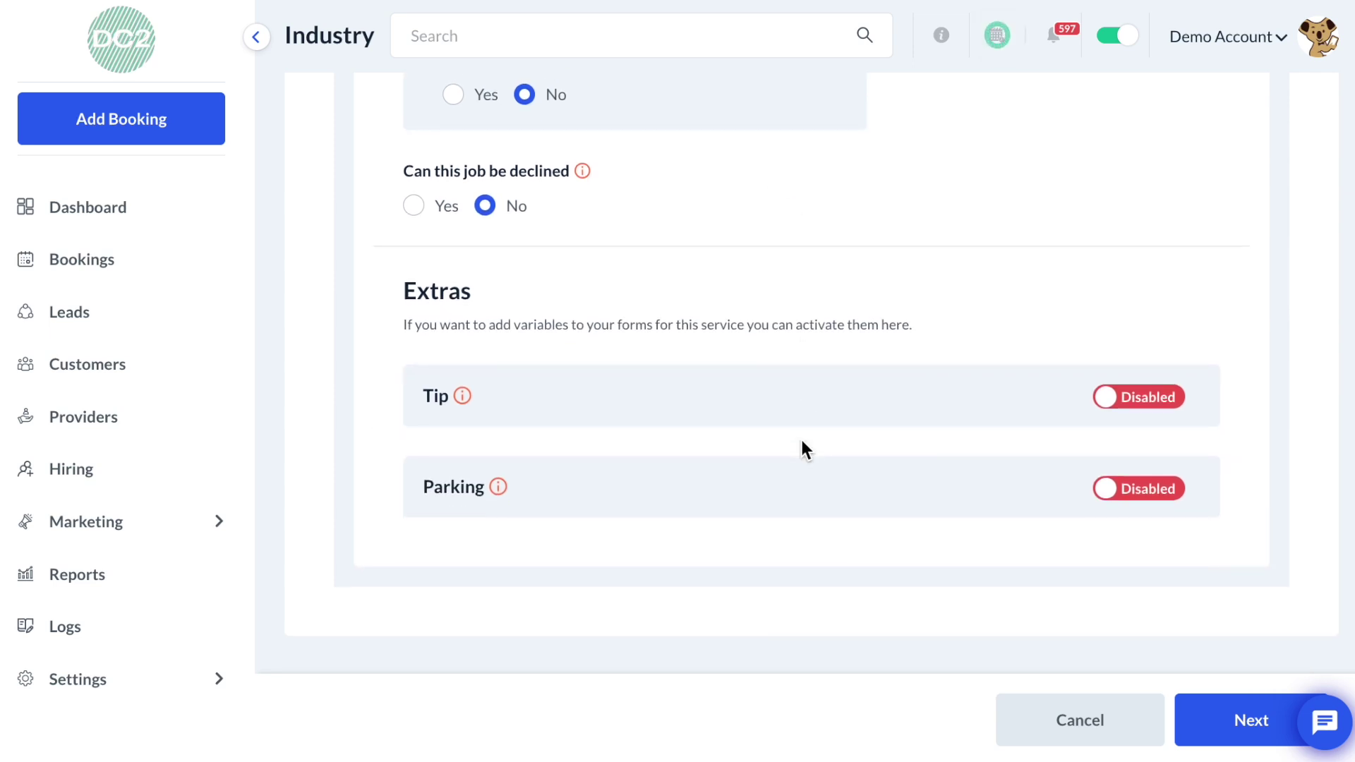
left_click(1214, 729)
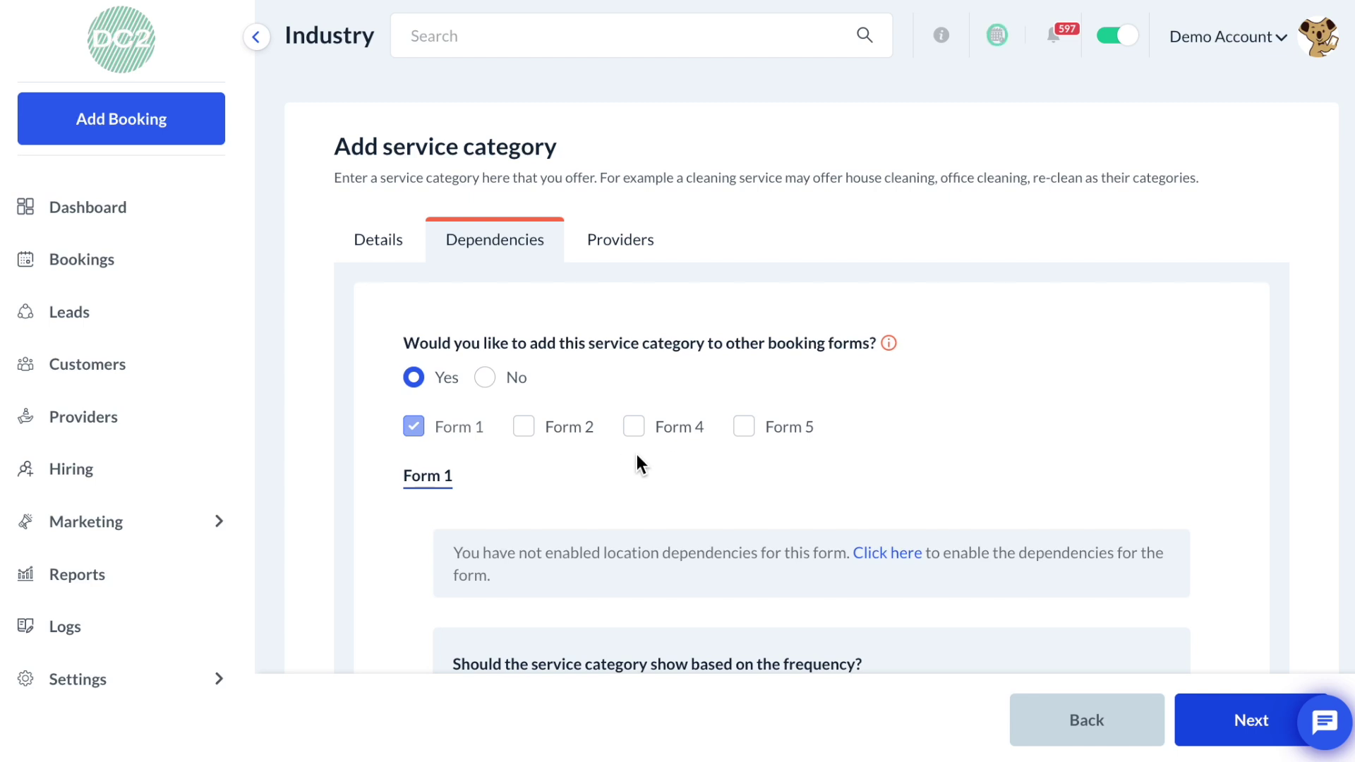
Deselect all Bathrooms, Bedrooms and Sq Ft variables in the Form 1 dependencies of the Post-Construction category
scroll(558, 442, "down", 3)
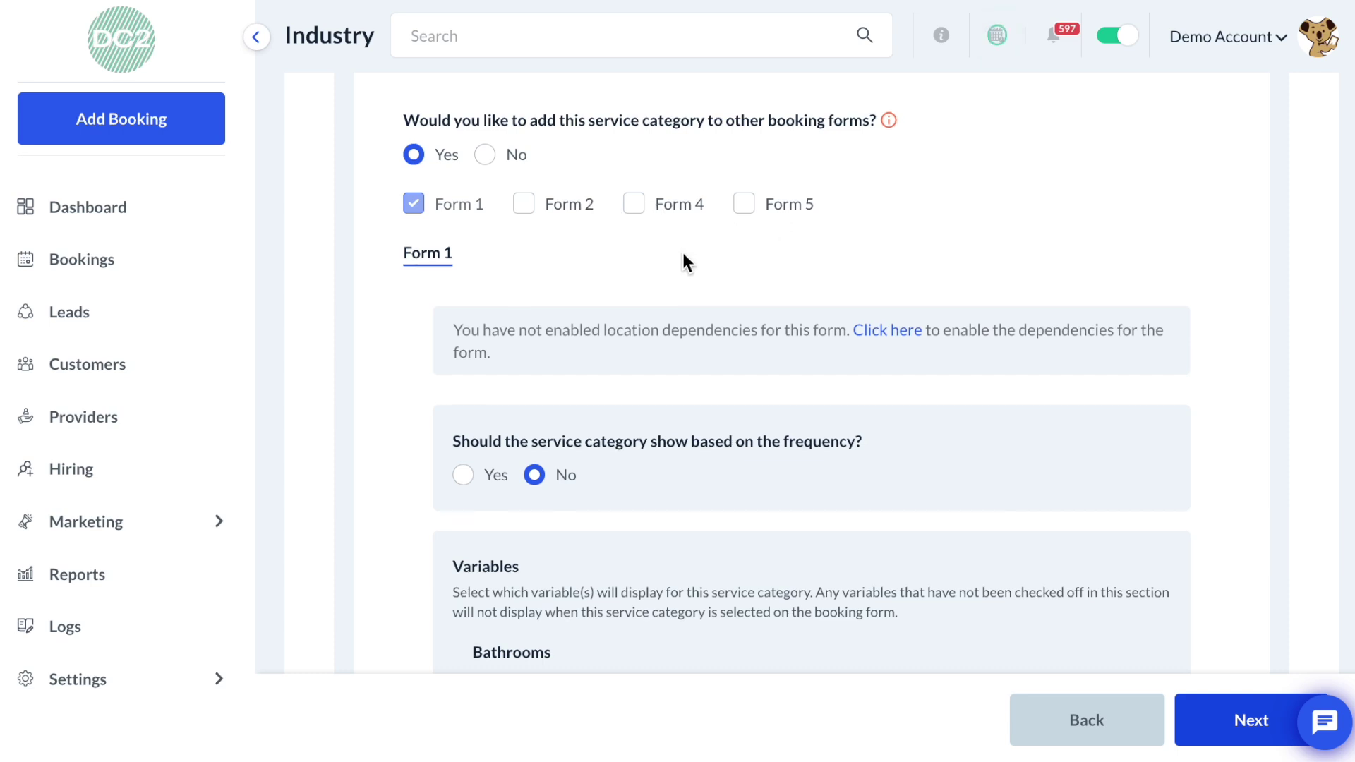
scroll(684, 254, "down", 2)
scroll(682, 261, "down", 4)
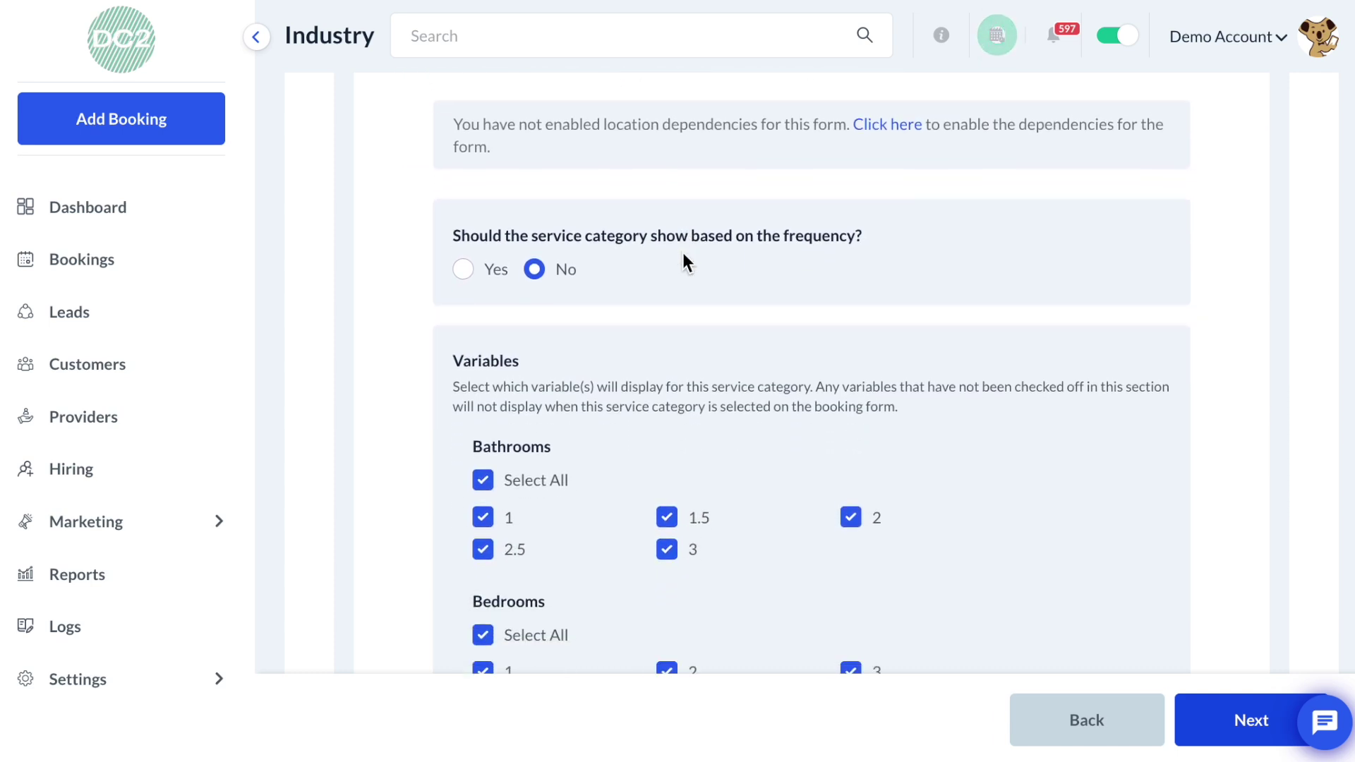
scroll(683, 256, "up", 4)
scroll(684, 258, "up", 3)
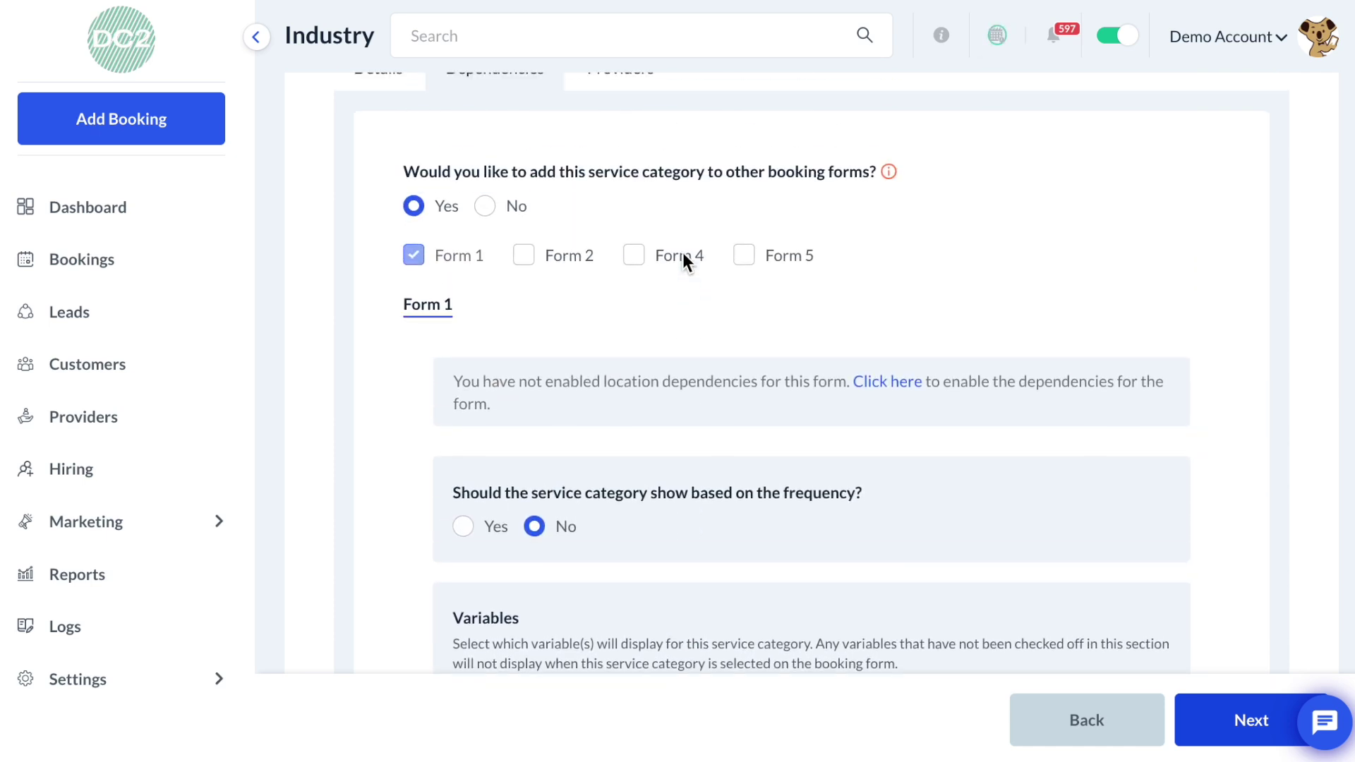
scroll(683, 257, "down", 5)
scroll(683, 256, "down", 2)
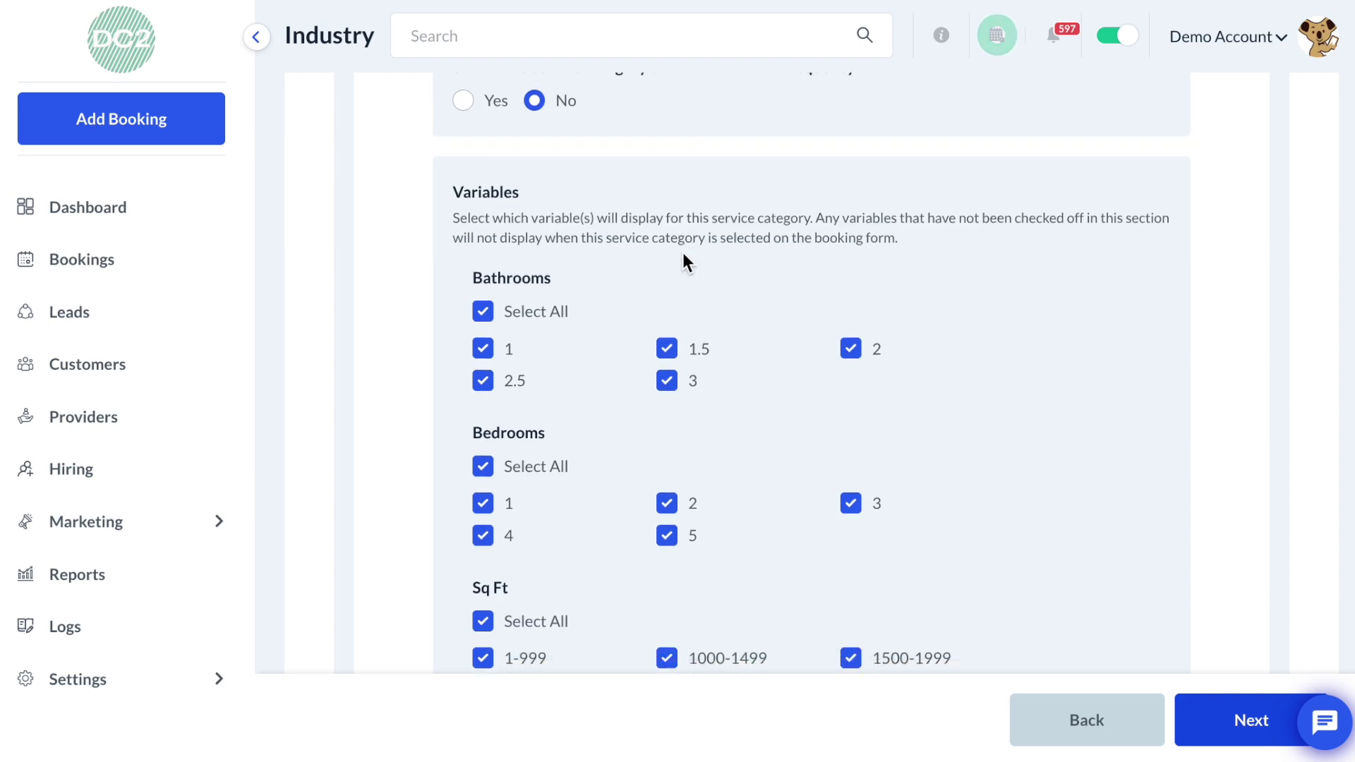
left_click(483, 264)
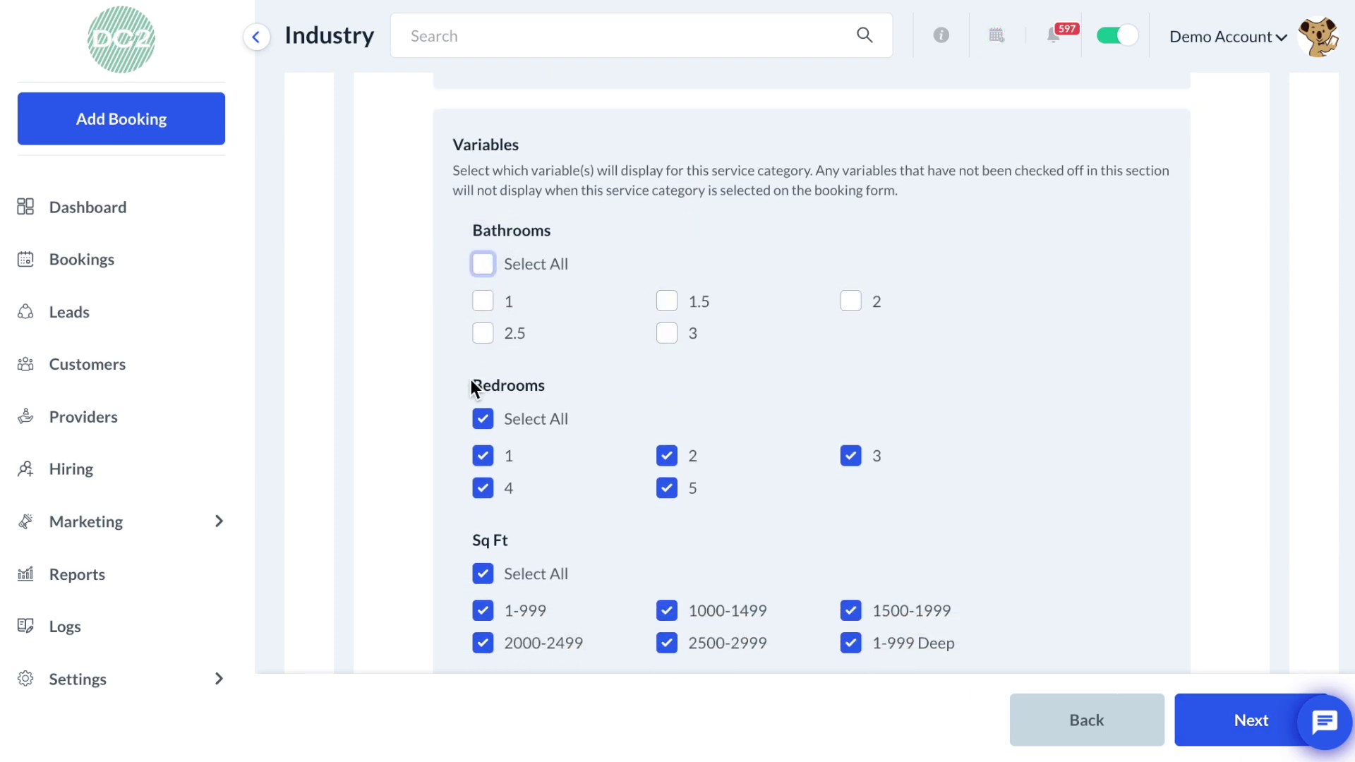
left_click(483, 418)
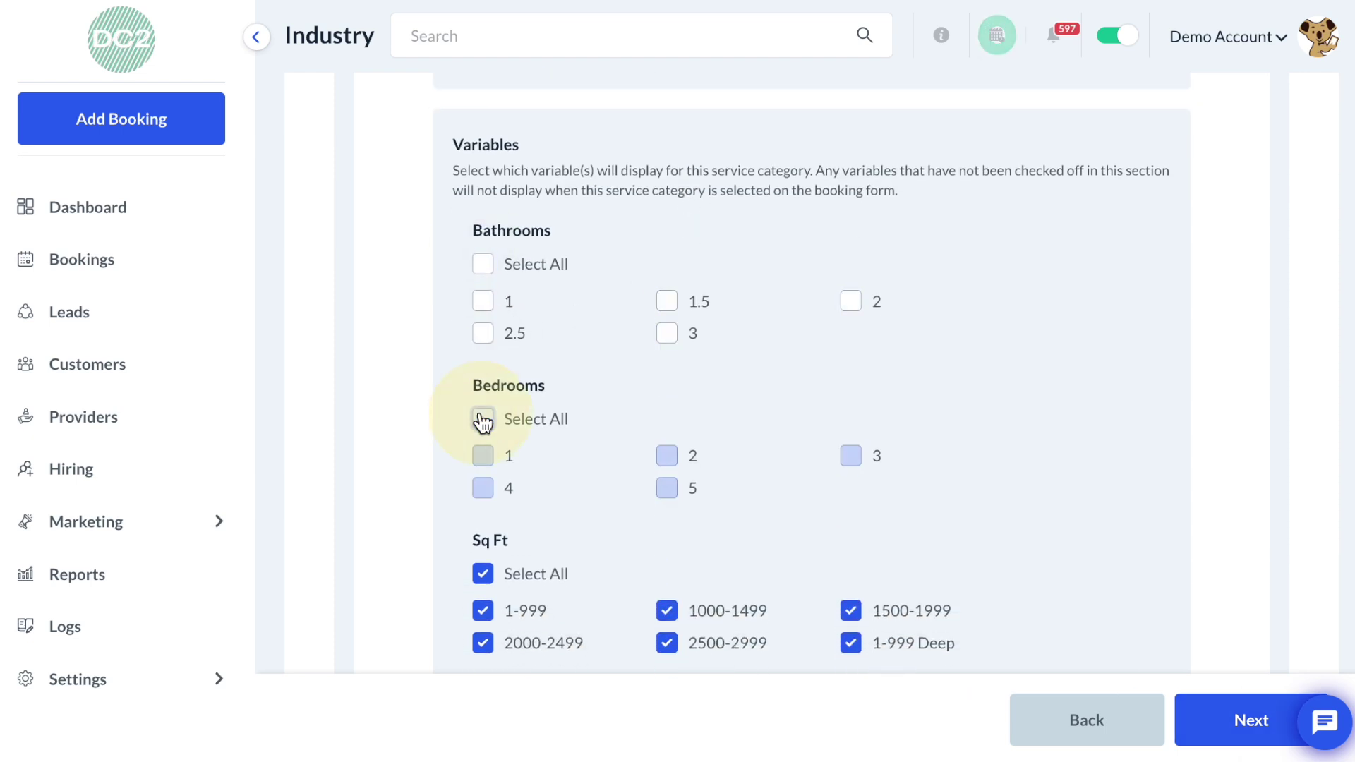
left_click(485, 576)
Deselect all exclude parameters, including Bedrooms and Bathrooms, for the Post-Construction category
scroll(487, 587, "down", 3)
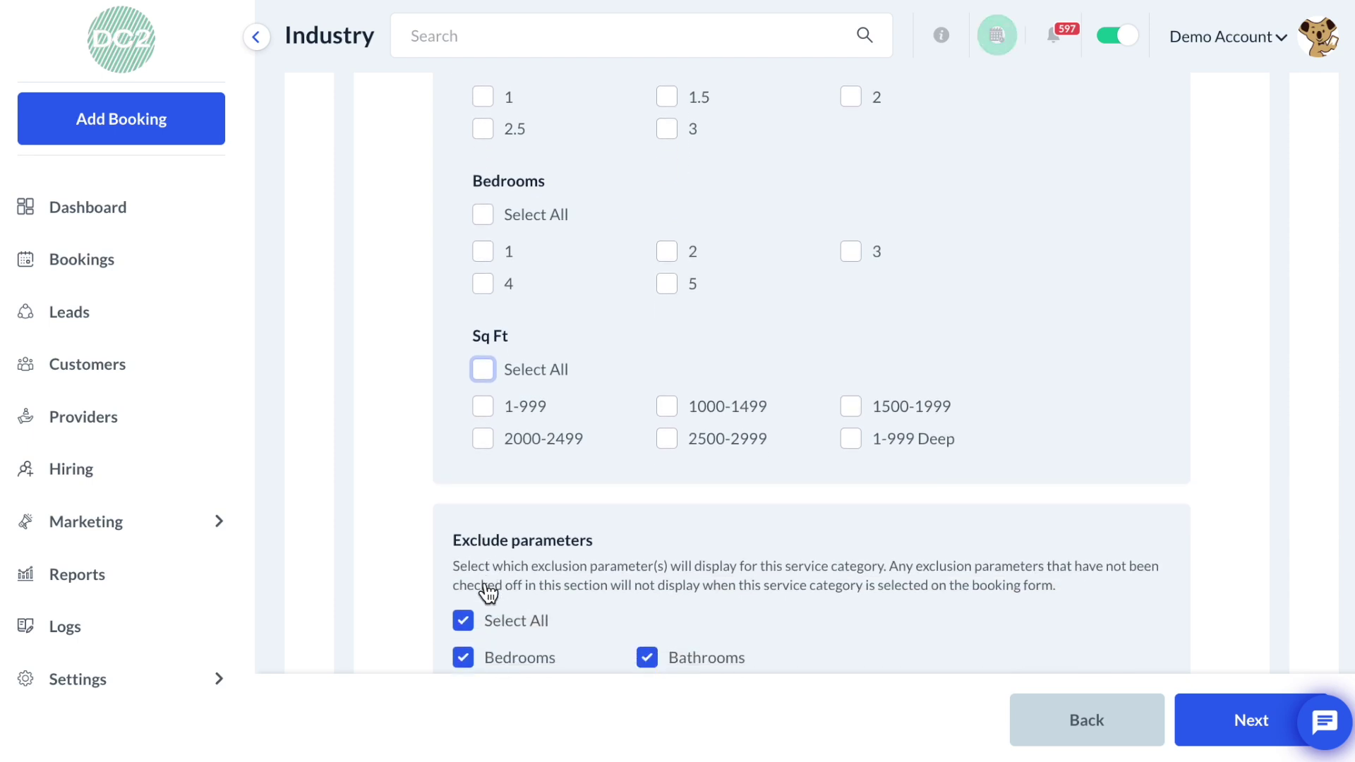
scroll(487, 593, "down", 1)
left_click(477, 568)
scroll(769, 347, "down", 3)
Proceed to the provider exclusions, exclude no providers and save the Post-Construction category
scroll(770, 347, "up", 7)
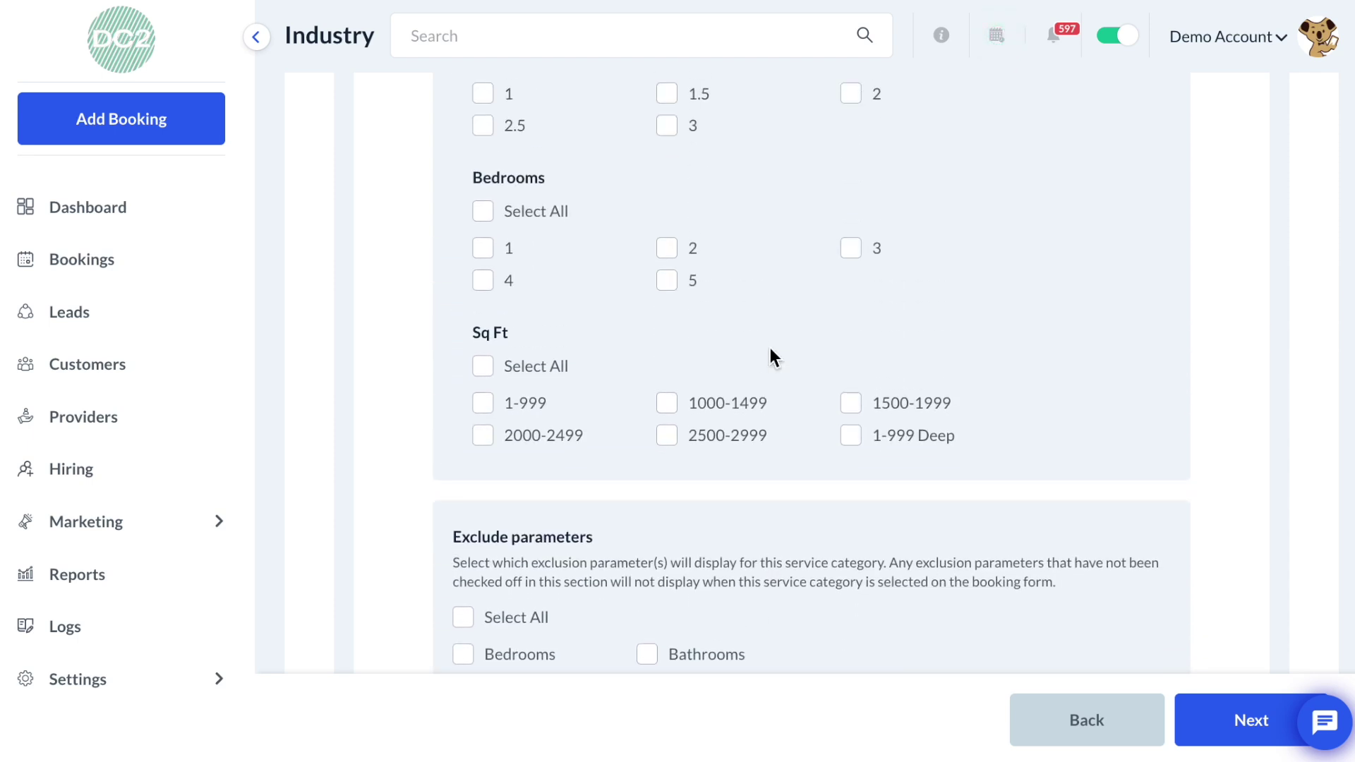
scroll(770, 347, "down", 1)
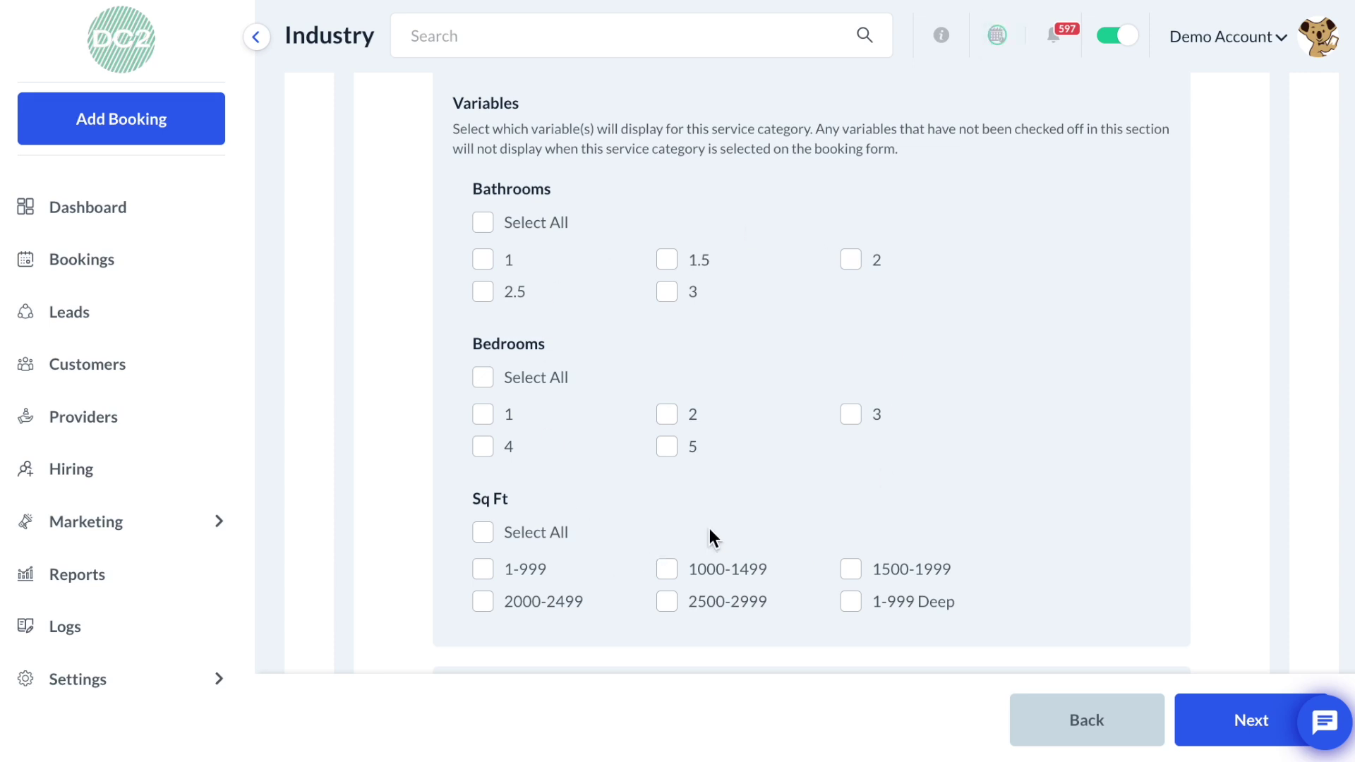
left_click(1244, 723)
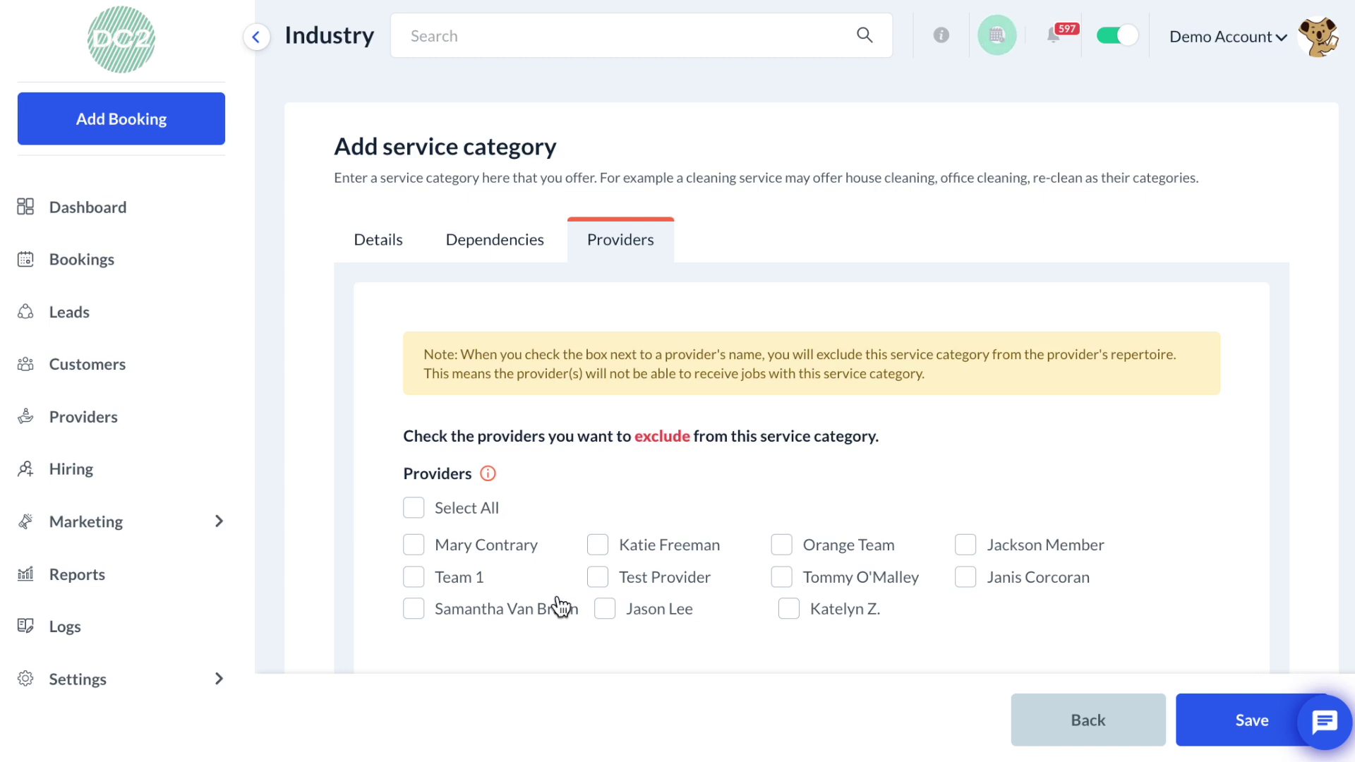
left_click(1237, 728)
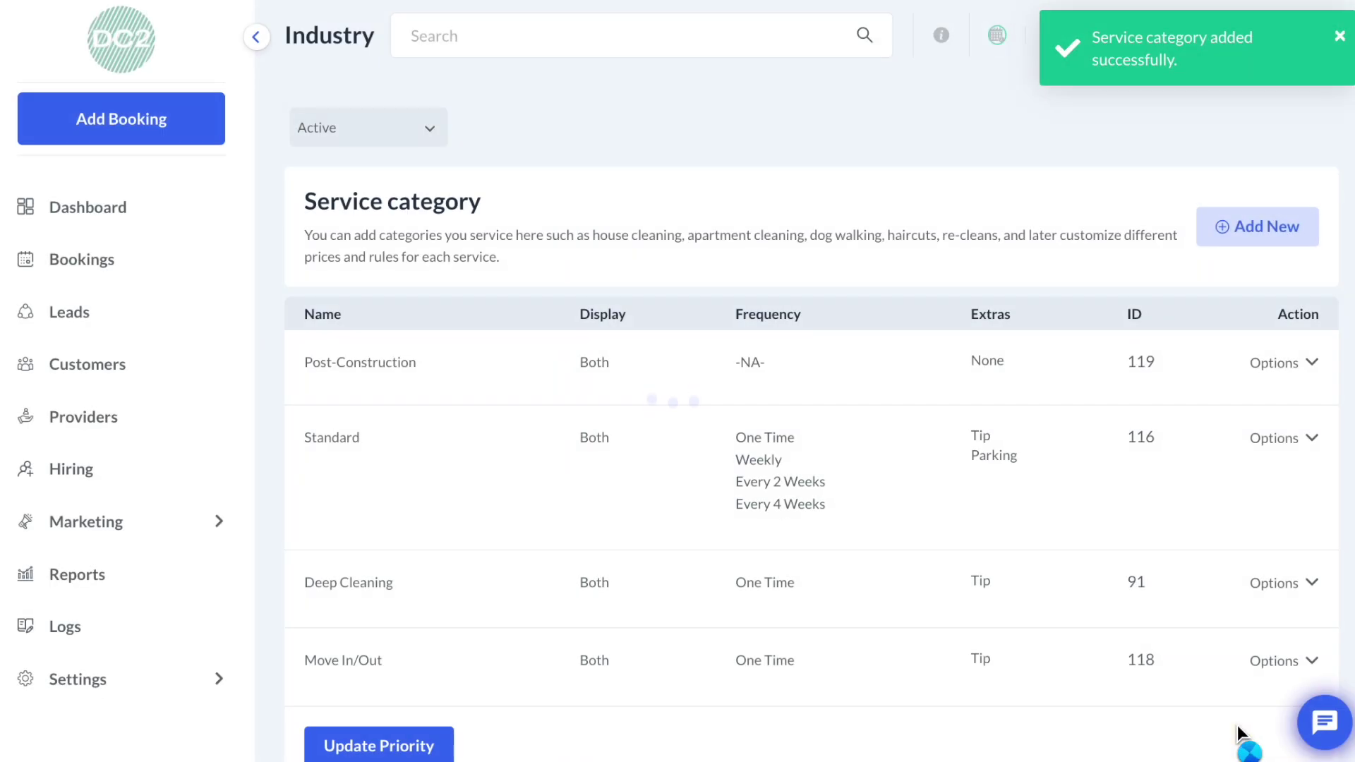
Move Post-Construction below Move In/Out in the service category list and update the priority
scroll(929, 678, "down", 1)
scroll(928, 678, "up", 1)
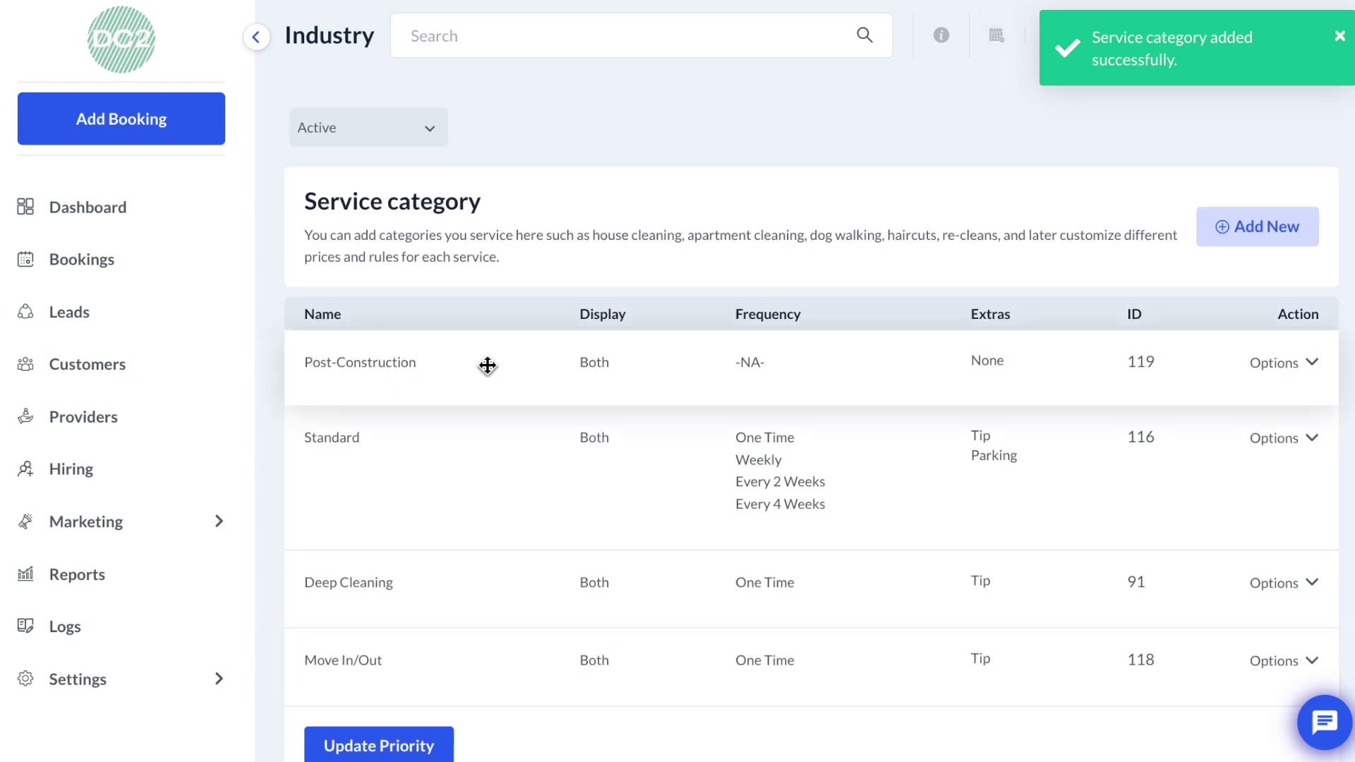
left_click_drag(882, 376, 898, 686)
left_click(363, 743)
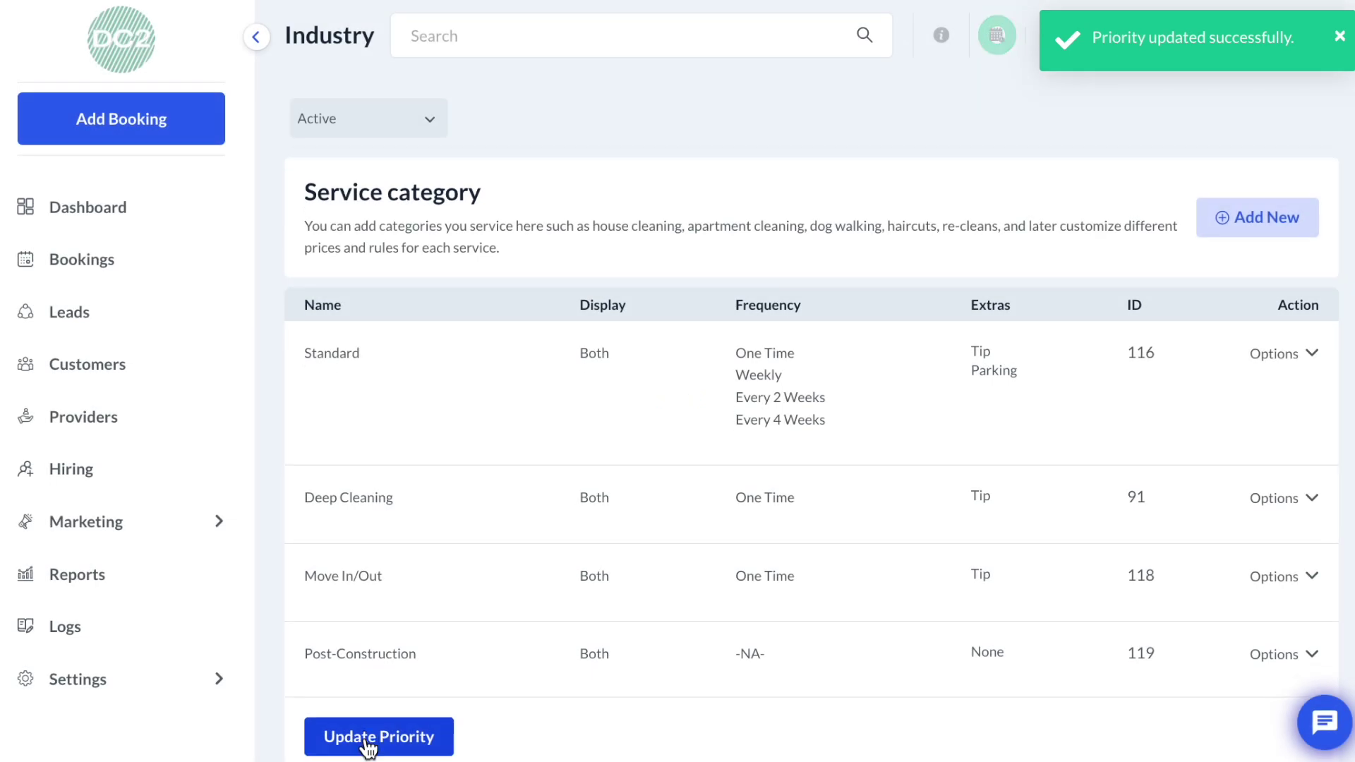
scroll(367, 747, "down", 1)
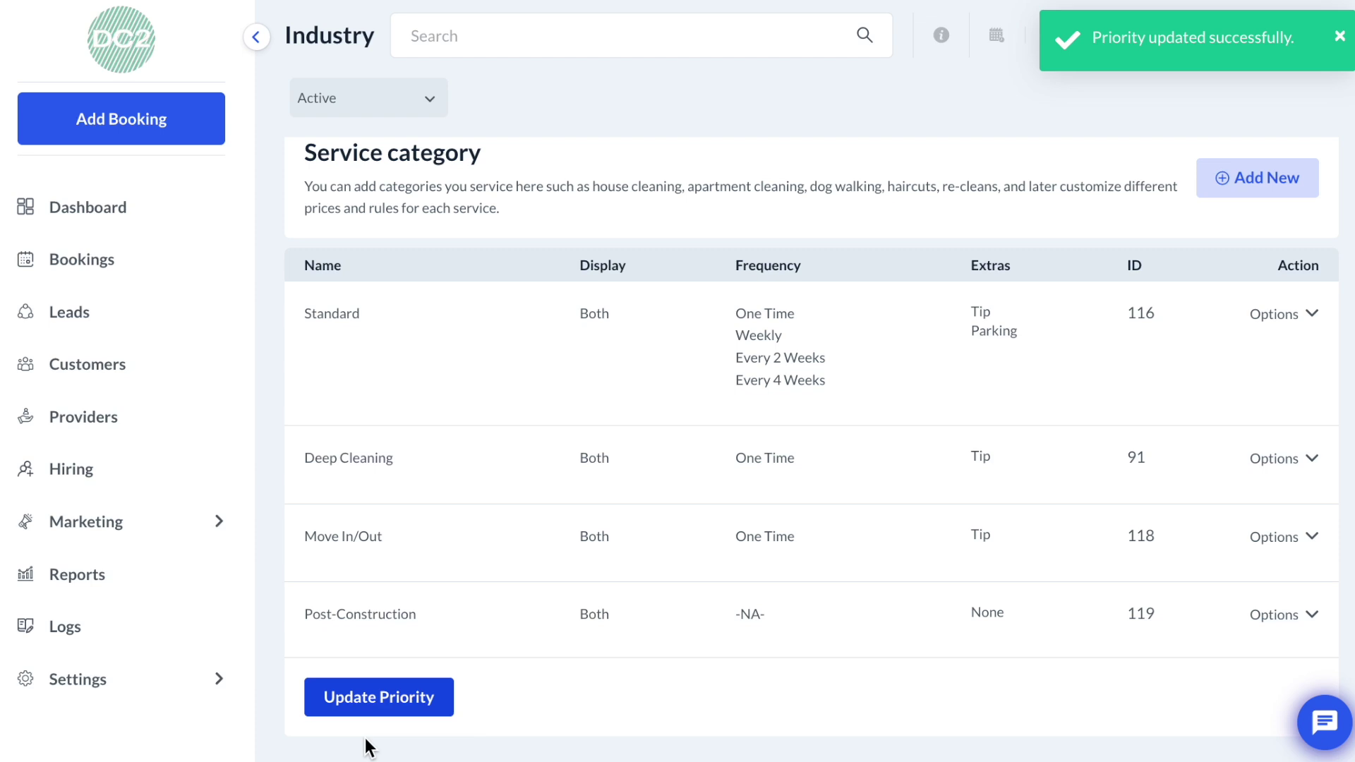
Open the form settings of Form 1 in the Home Cleaning industry for editing
left_click(163, 679)
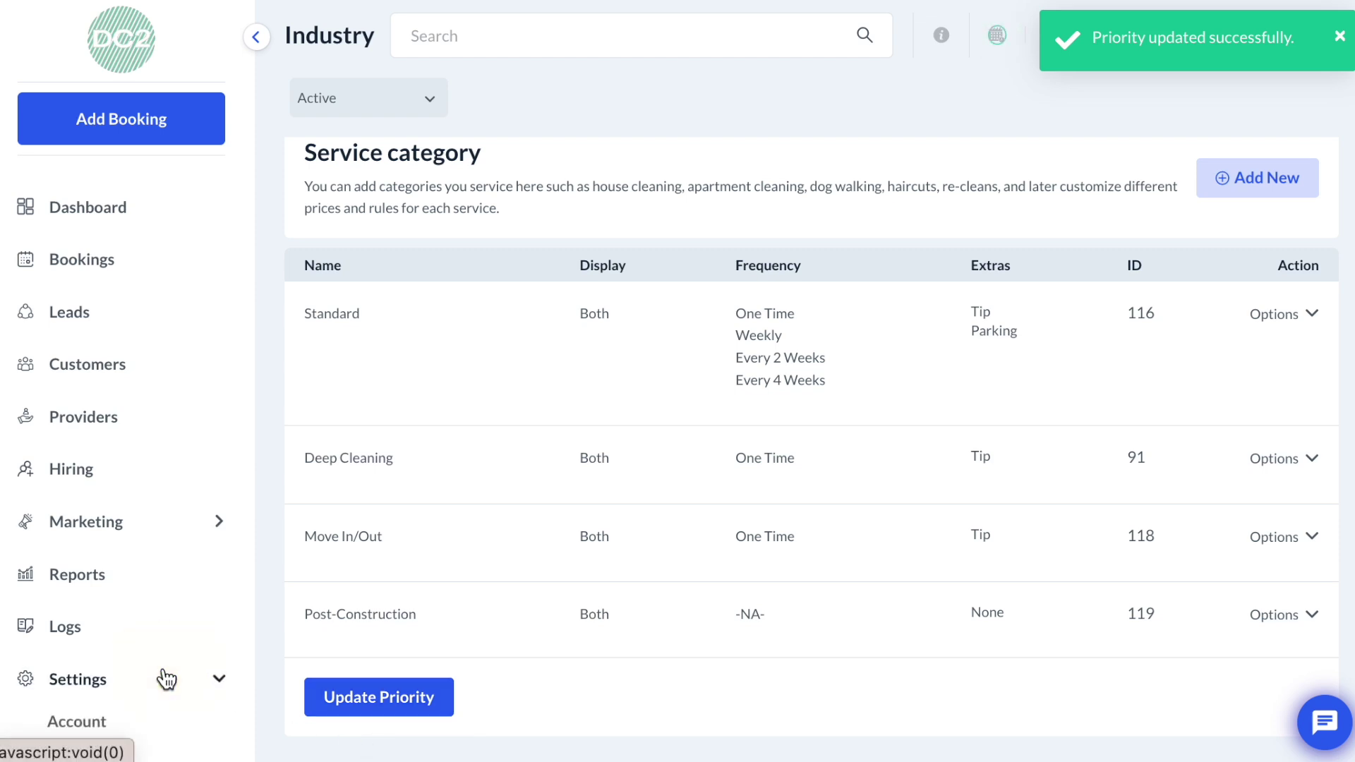
scroll(166, 679, "down", 4)
mouse_move(170, 625)
left_click(175, 602)
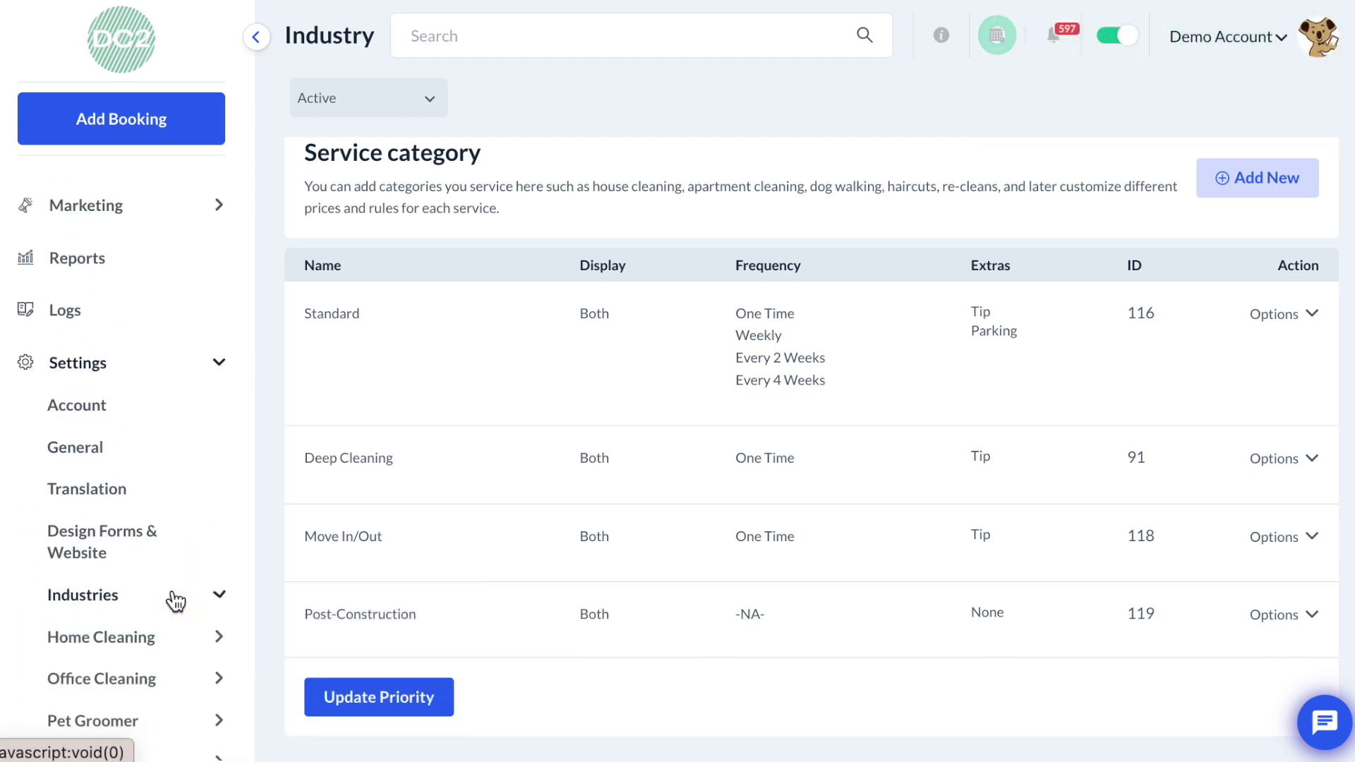
scroll(176, 601, "down", 3)
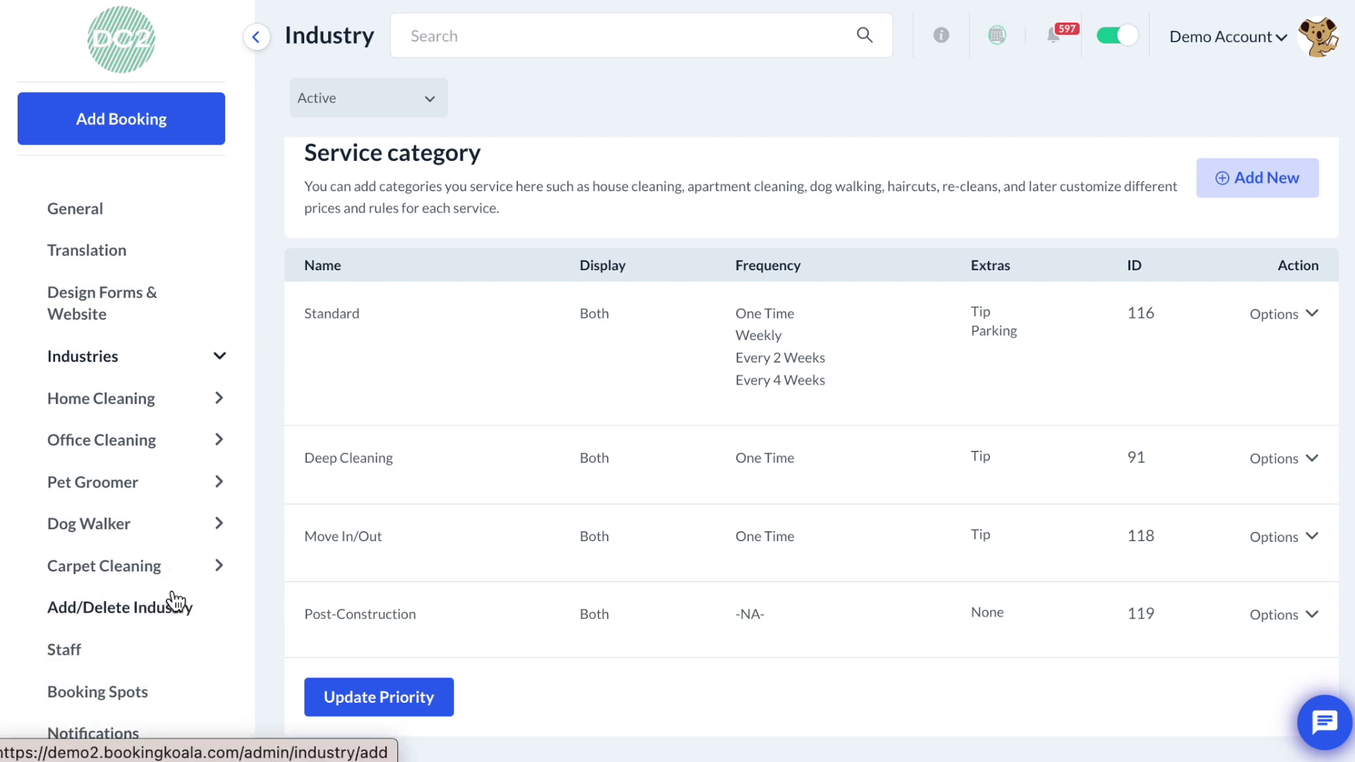
scroll(175, 601, "up", 3)
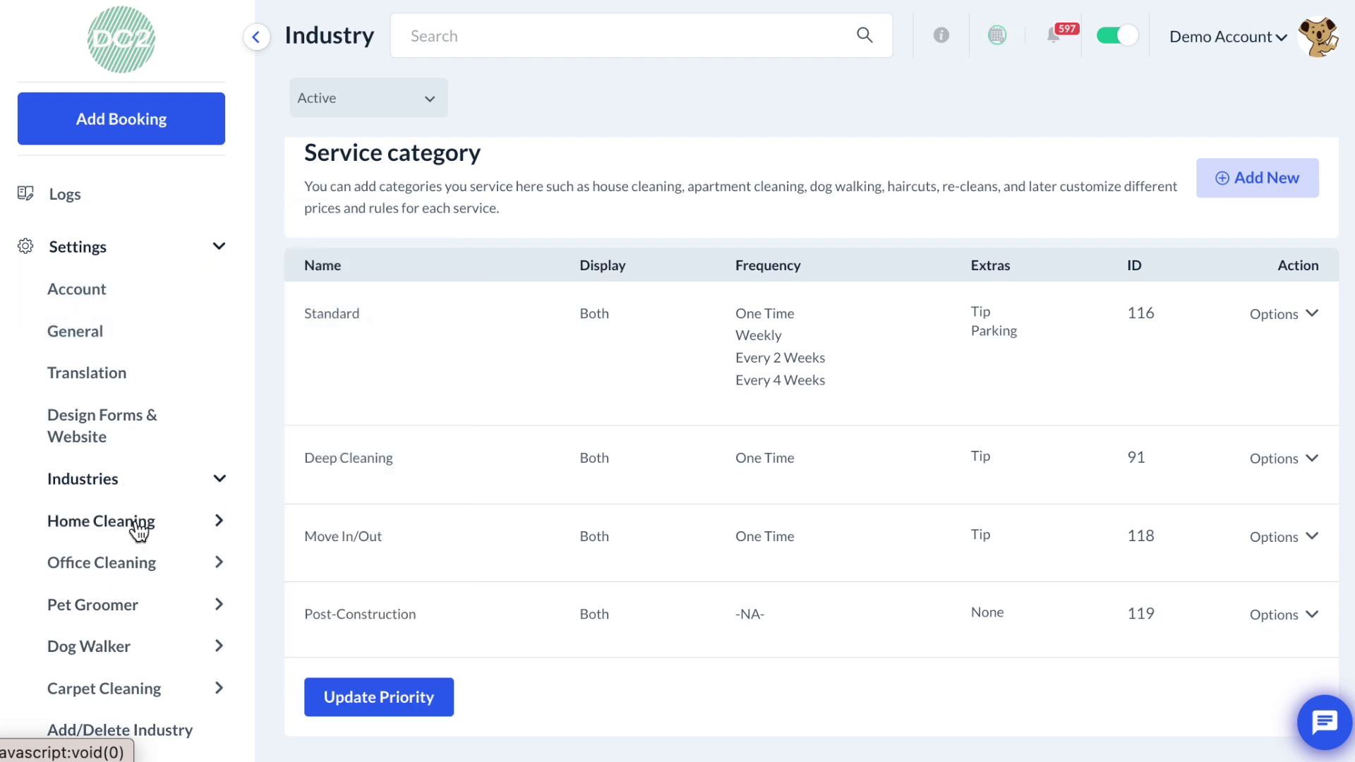
left_click(139, 528)
scroll(139, 528, "down", 2)
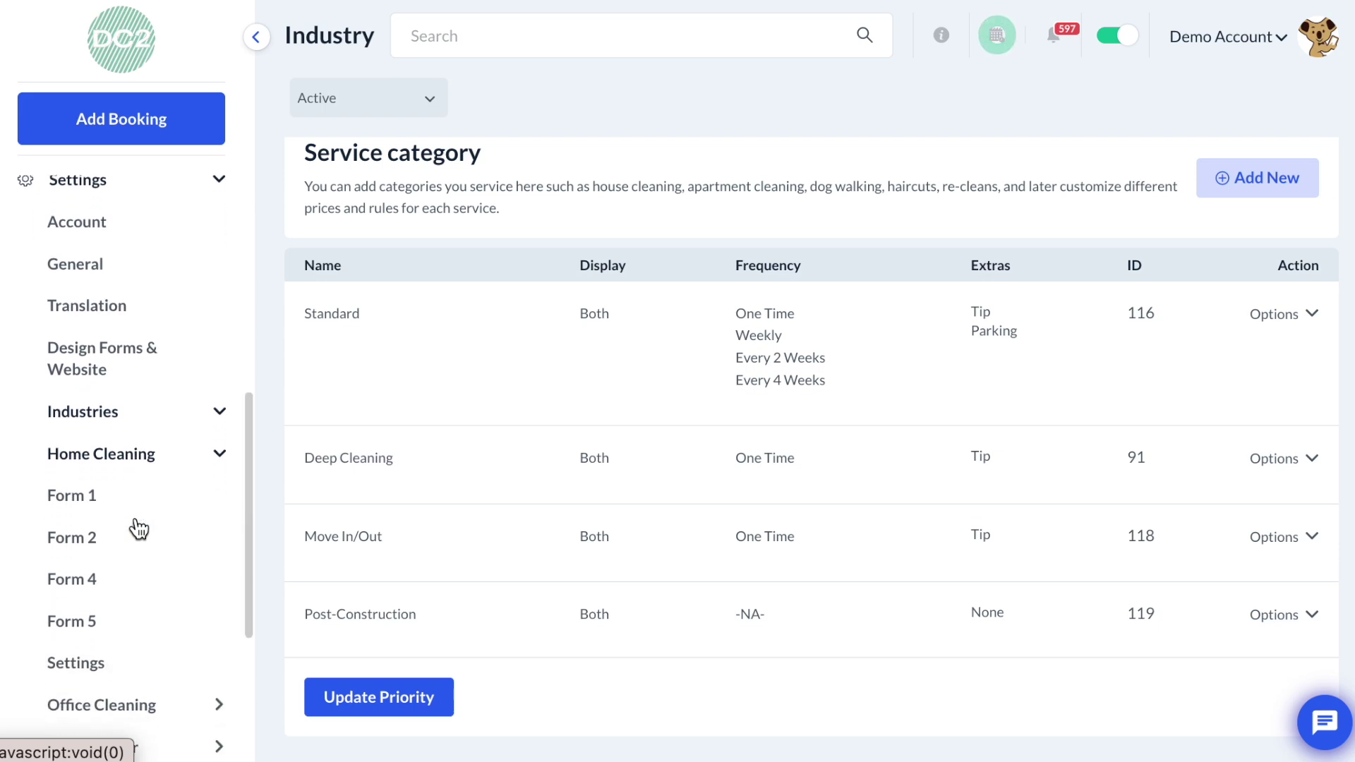
mouse_move(121, 632)
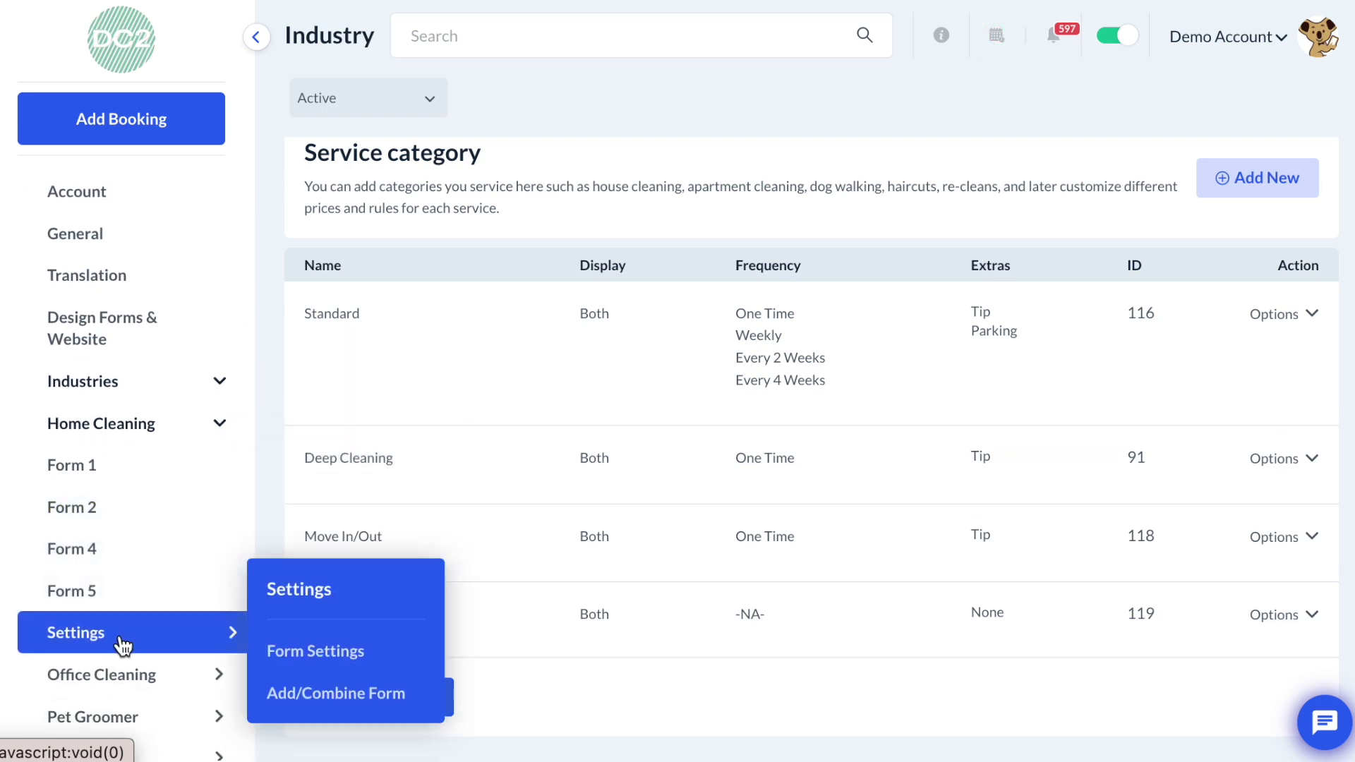
left_click(317, 655)
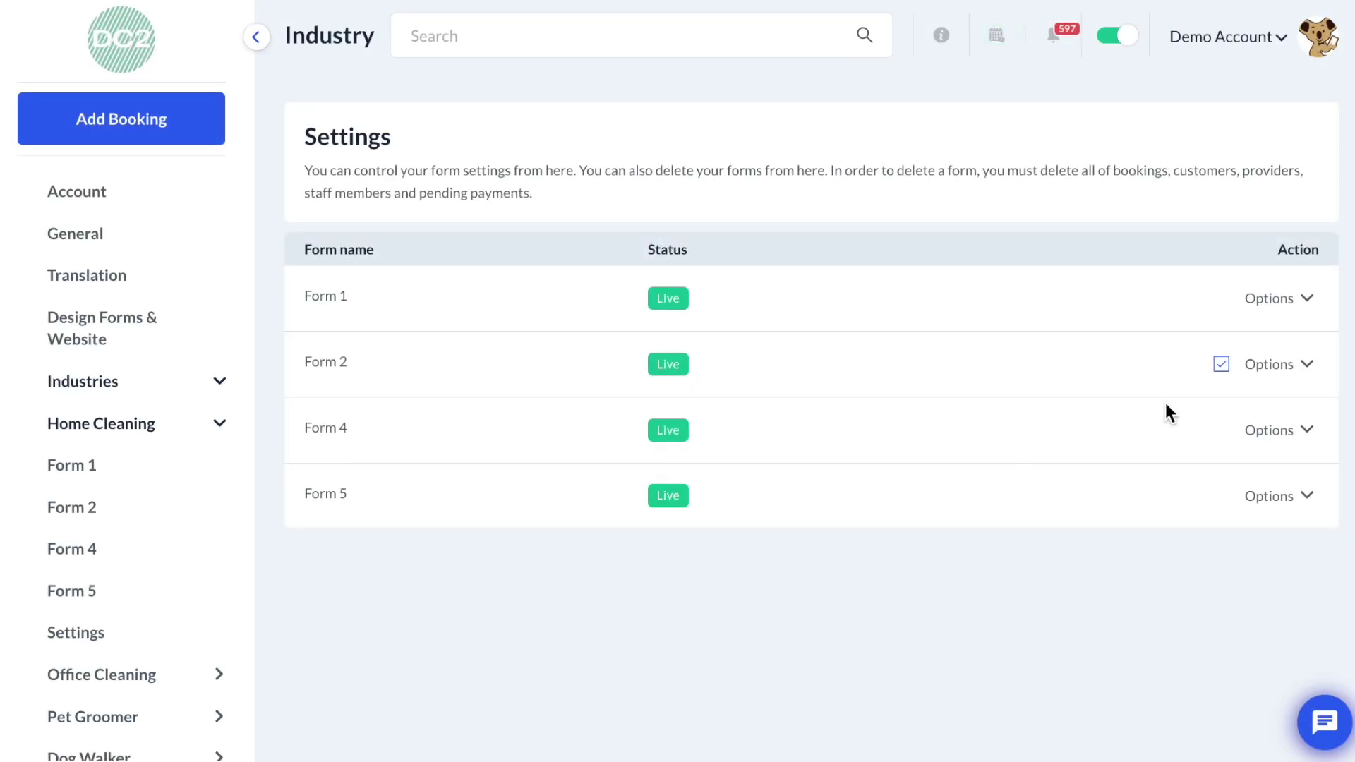
left_click(1299, 303)
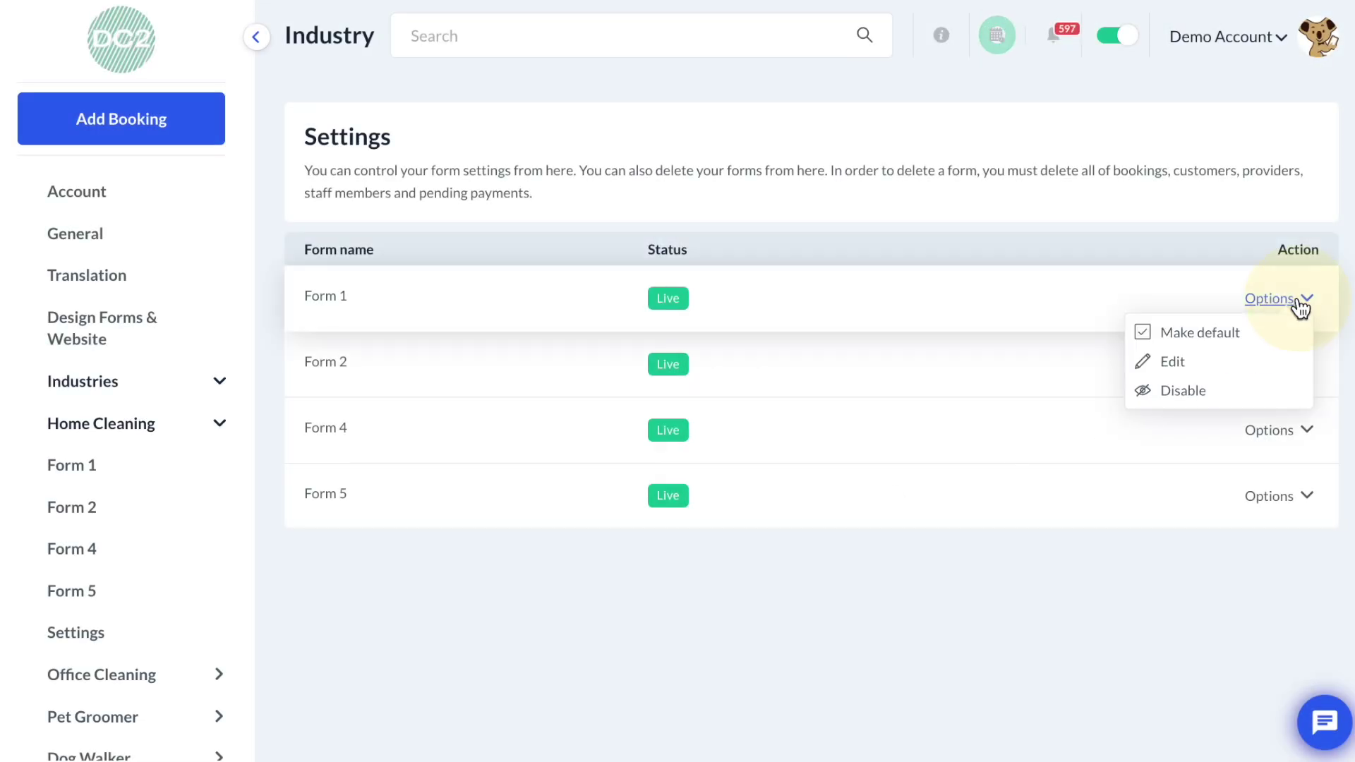
left_click(1213, 365)
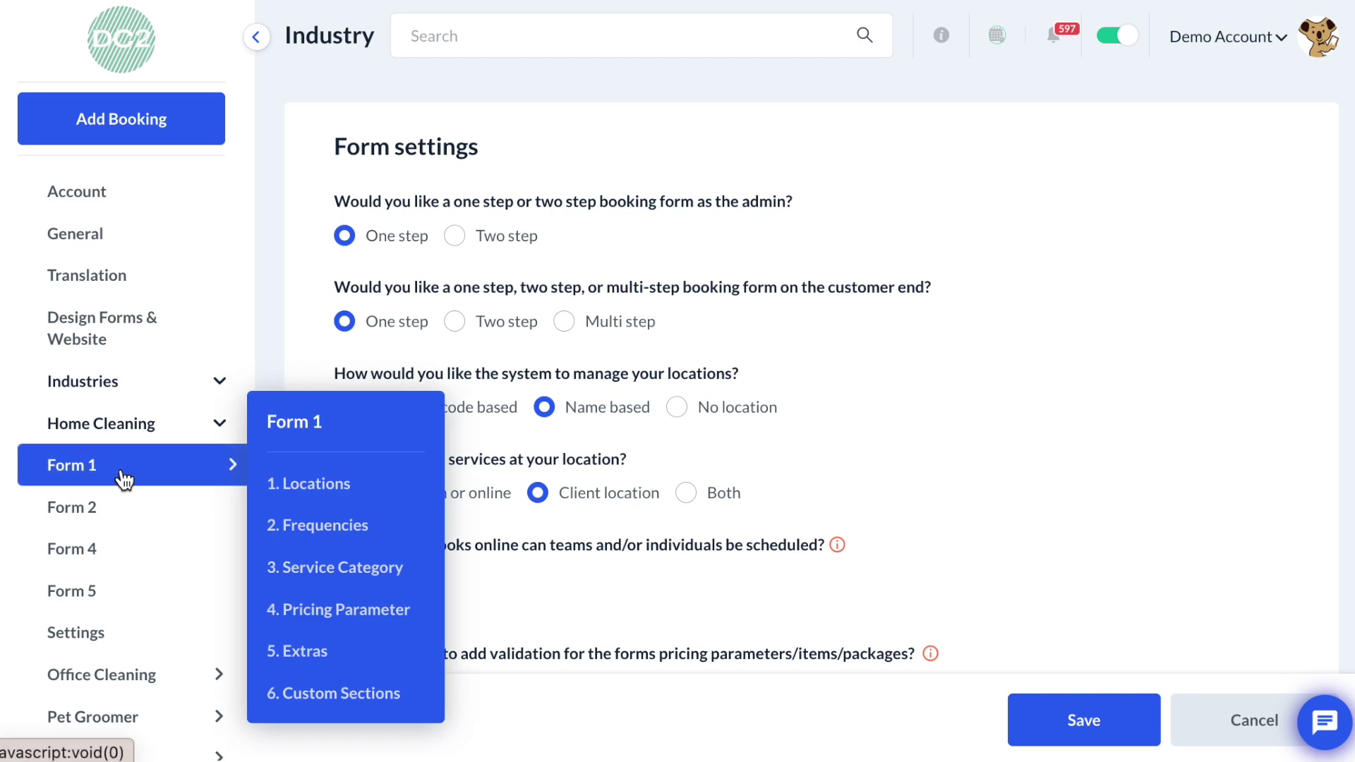
Make Form 1's variables show based on service category, save the form settings and dismiss the confirmation
scroll(985, 433, "down", 13)
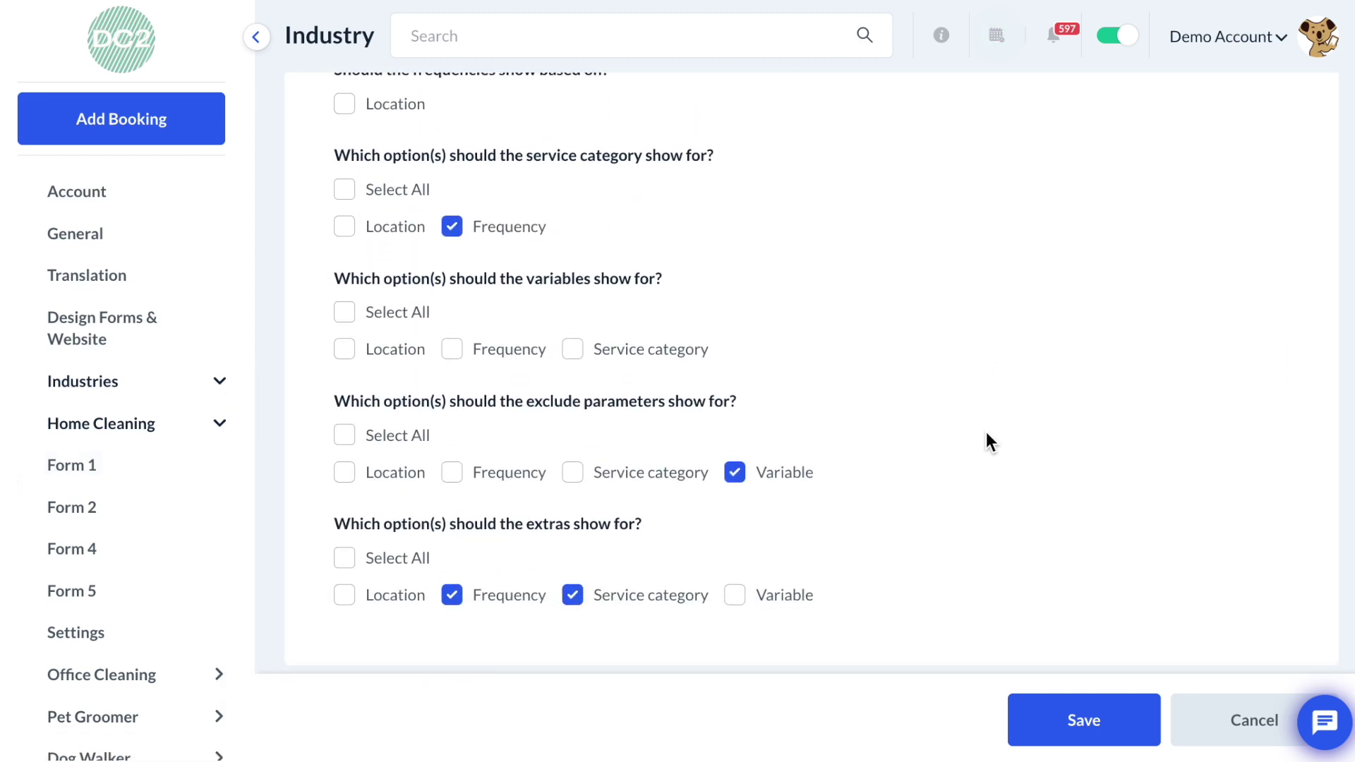
scroll(988, 431, "up", 1)
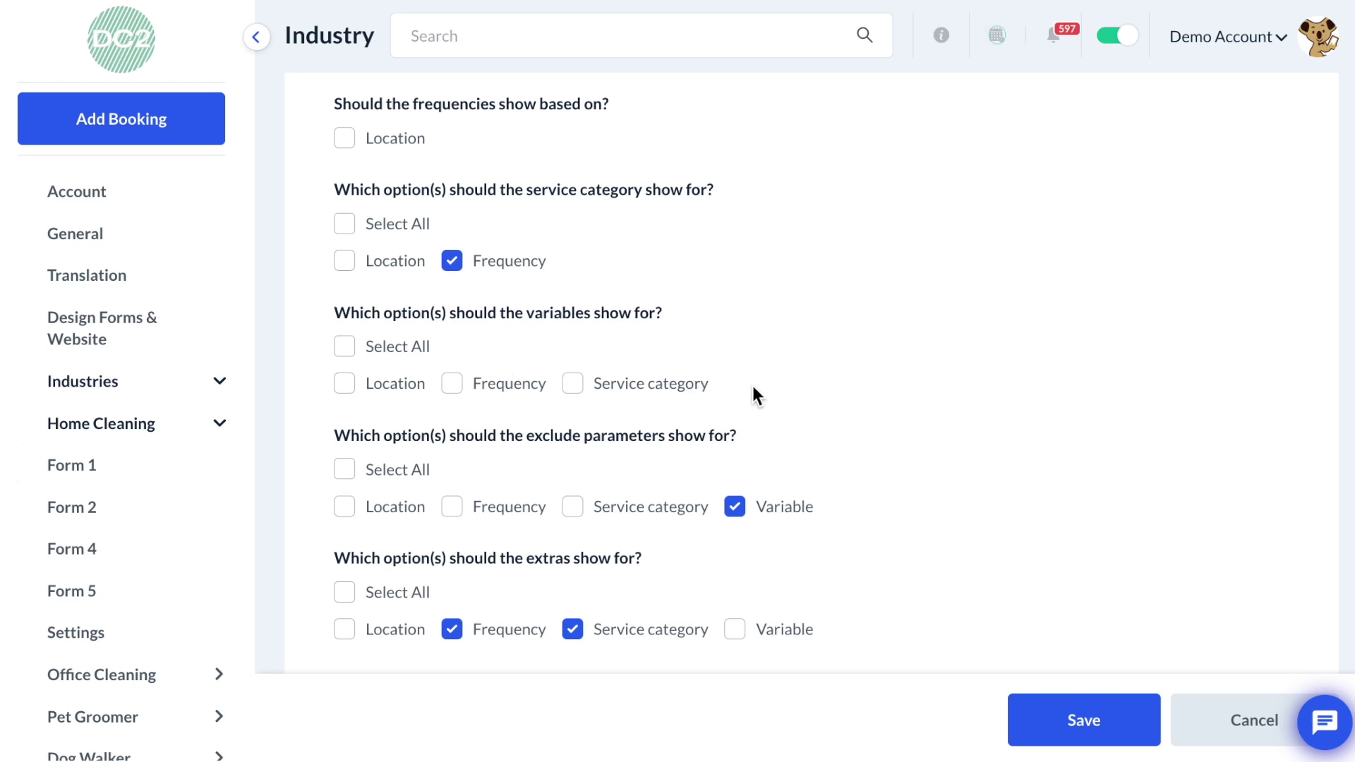
scroll(753, 385, "up", 1)
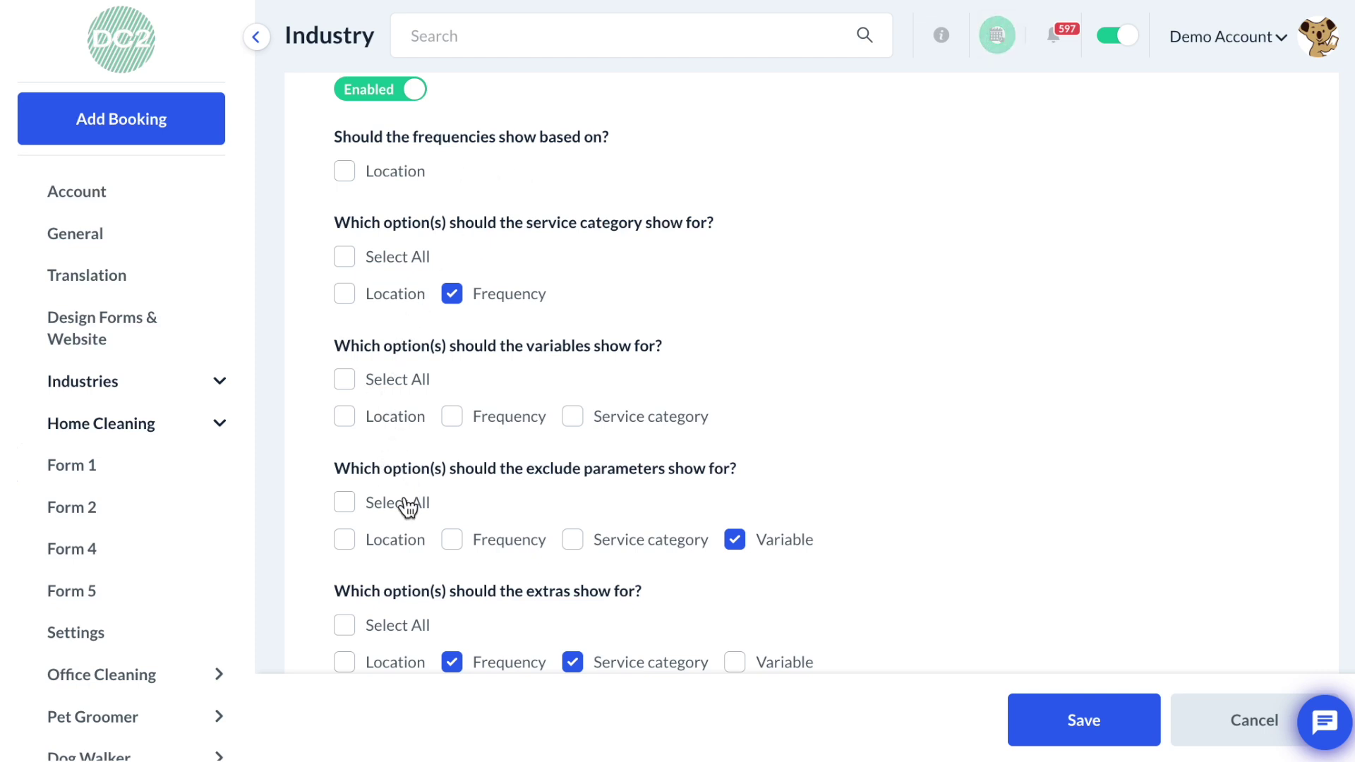
scroll(408, 506, "down", 1)
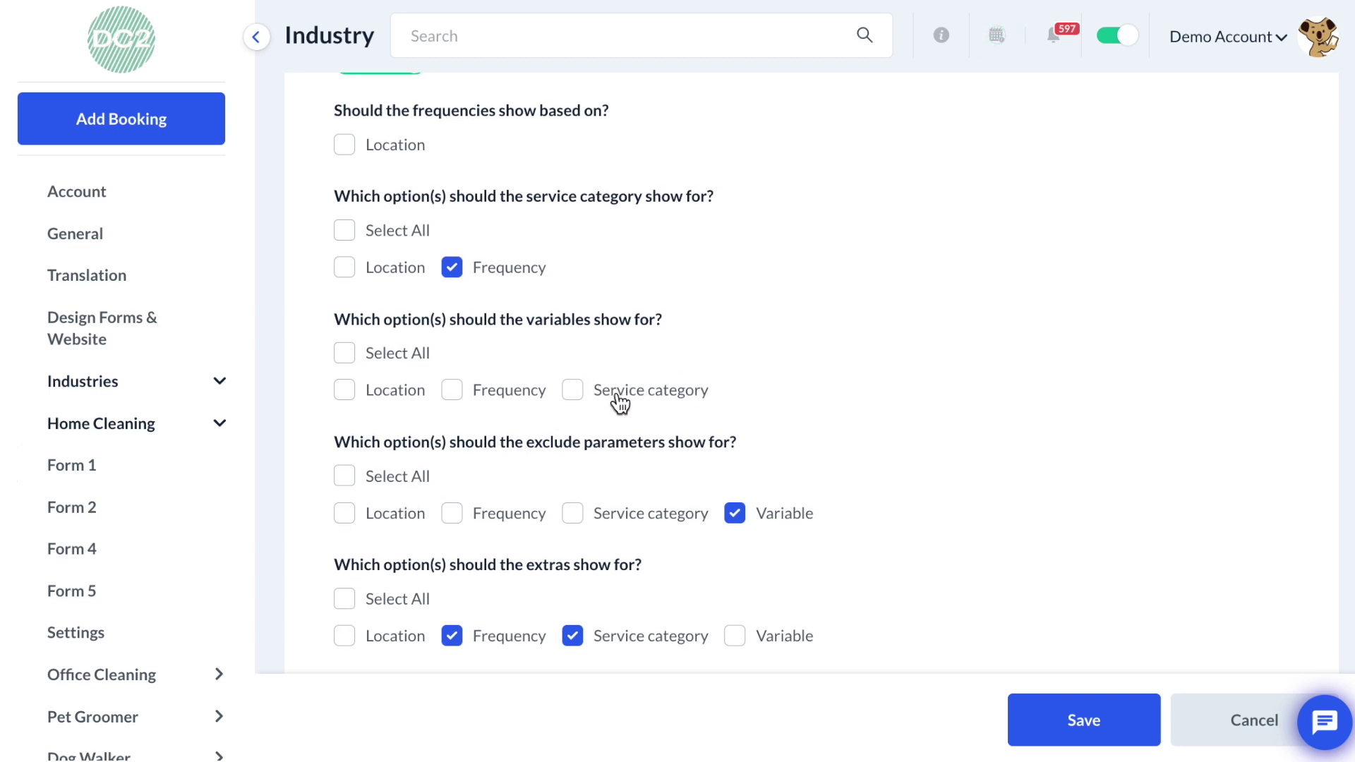
left_click(574, 399)
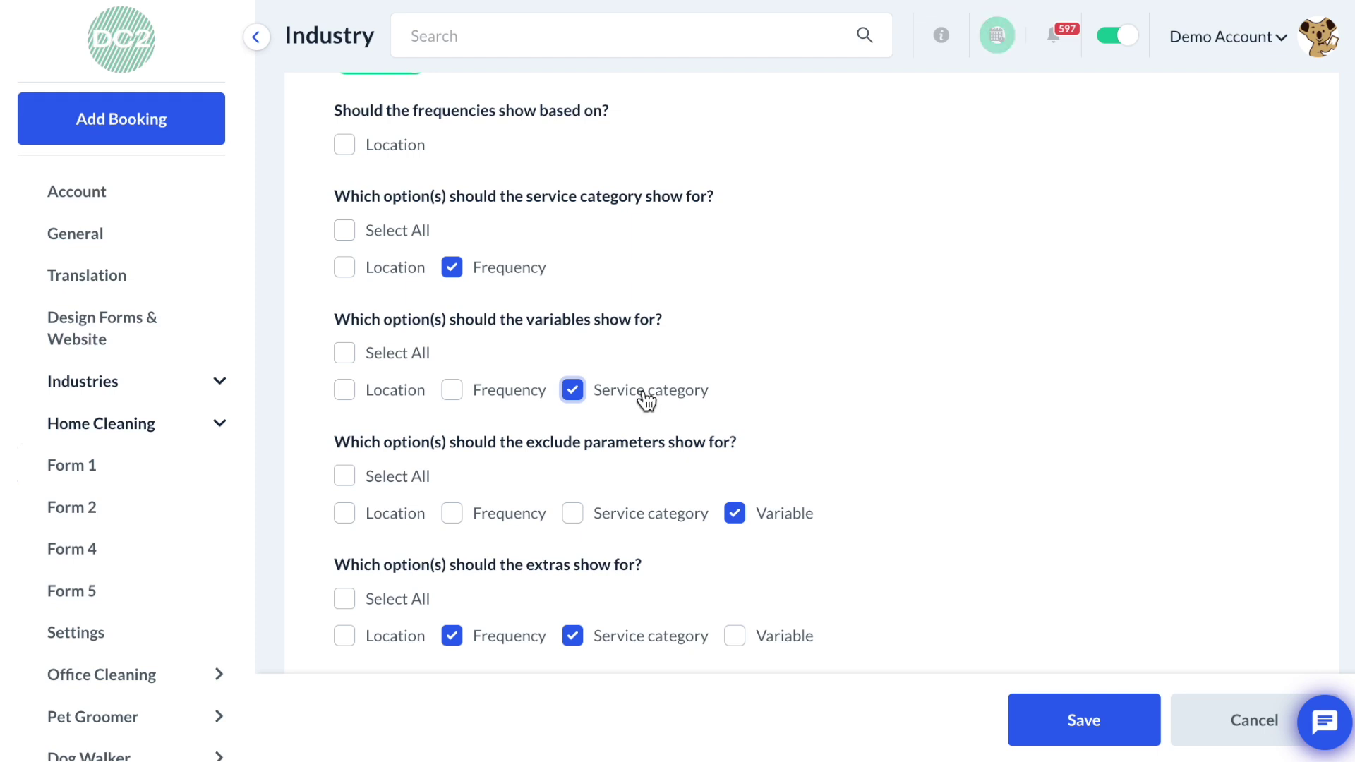
scroll(646, 399, "up", 1)
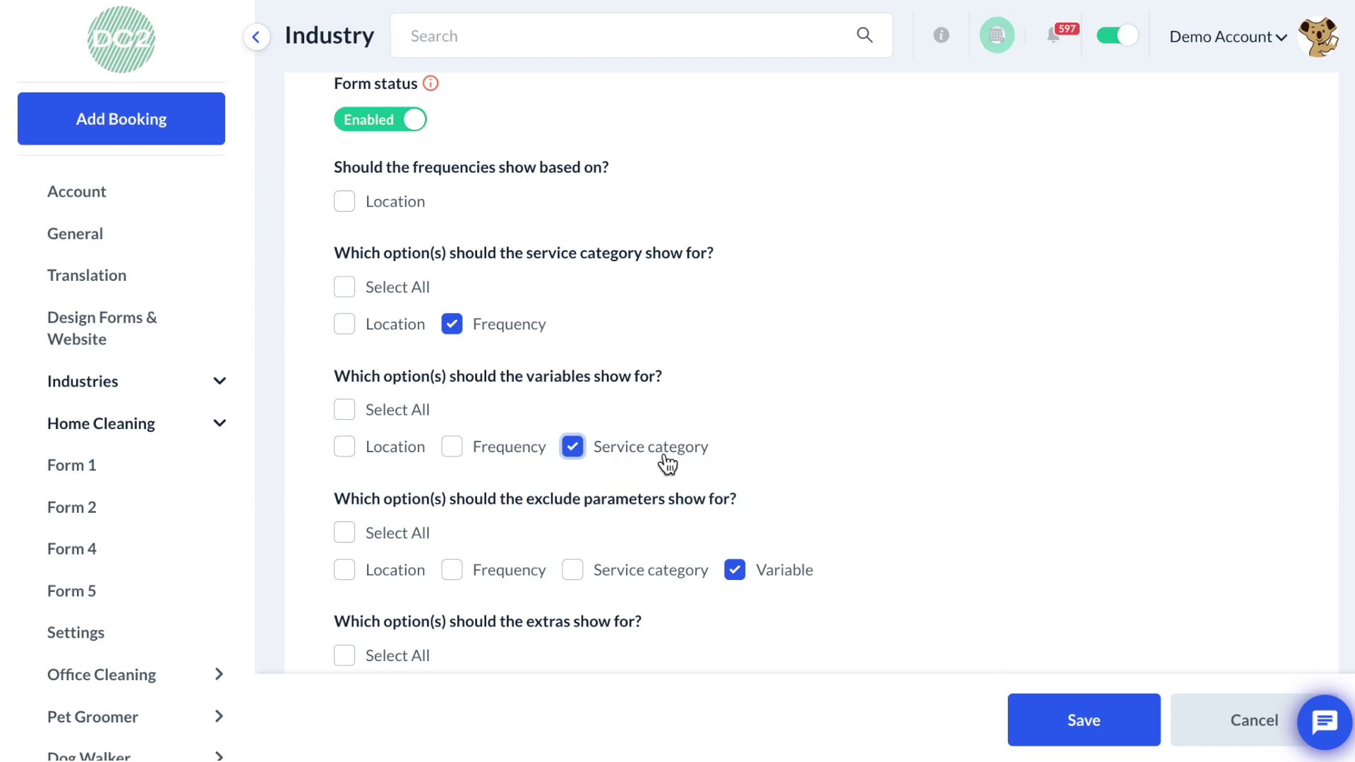
scroll(705, 558, "down", 2)
left_click(1064, 719)
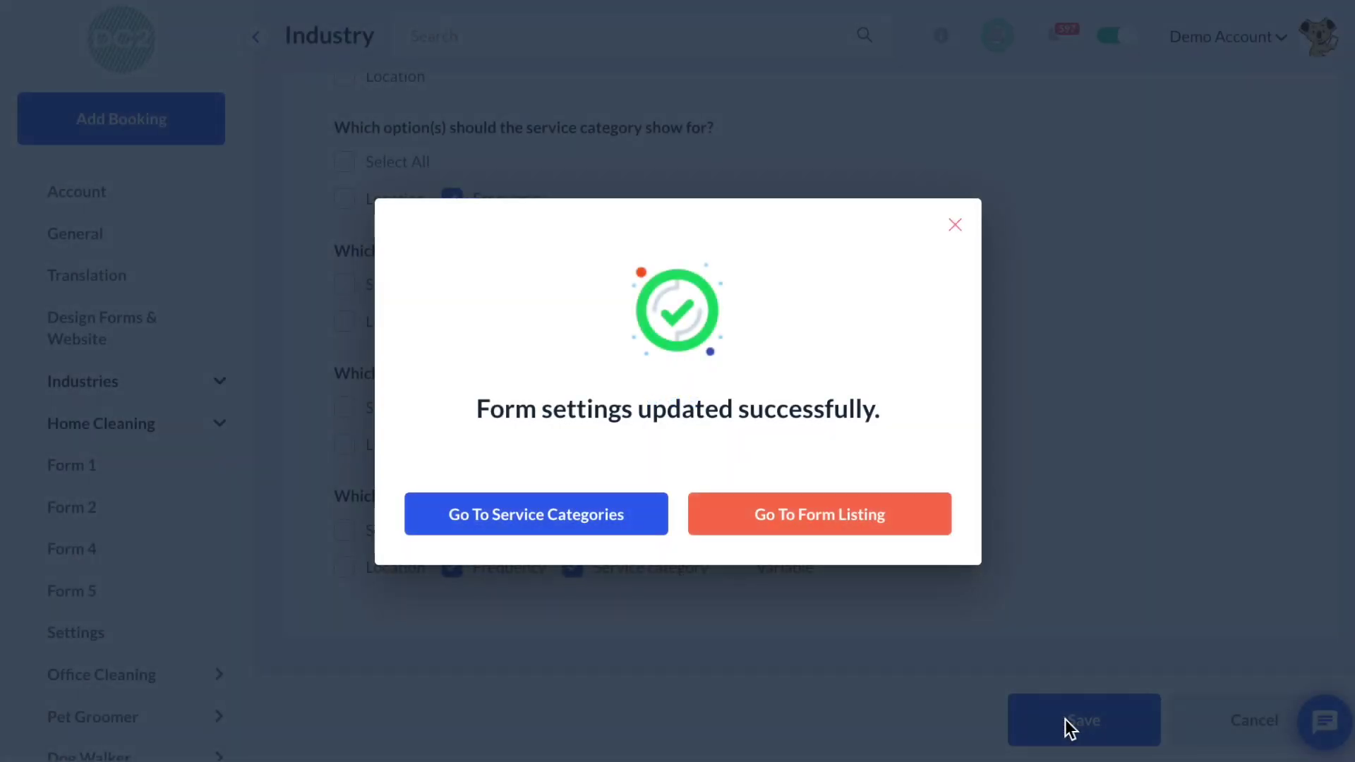
left_click(956, 225)
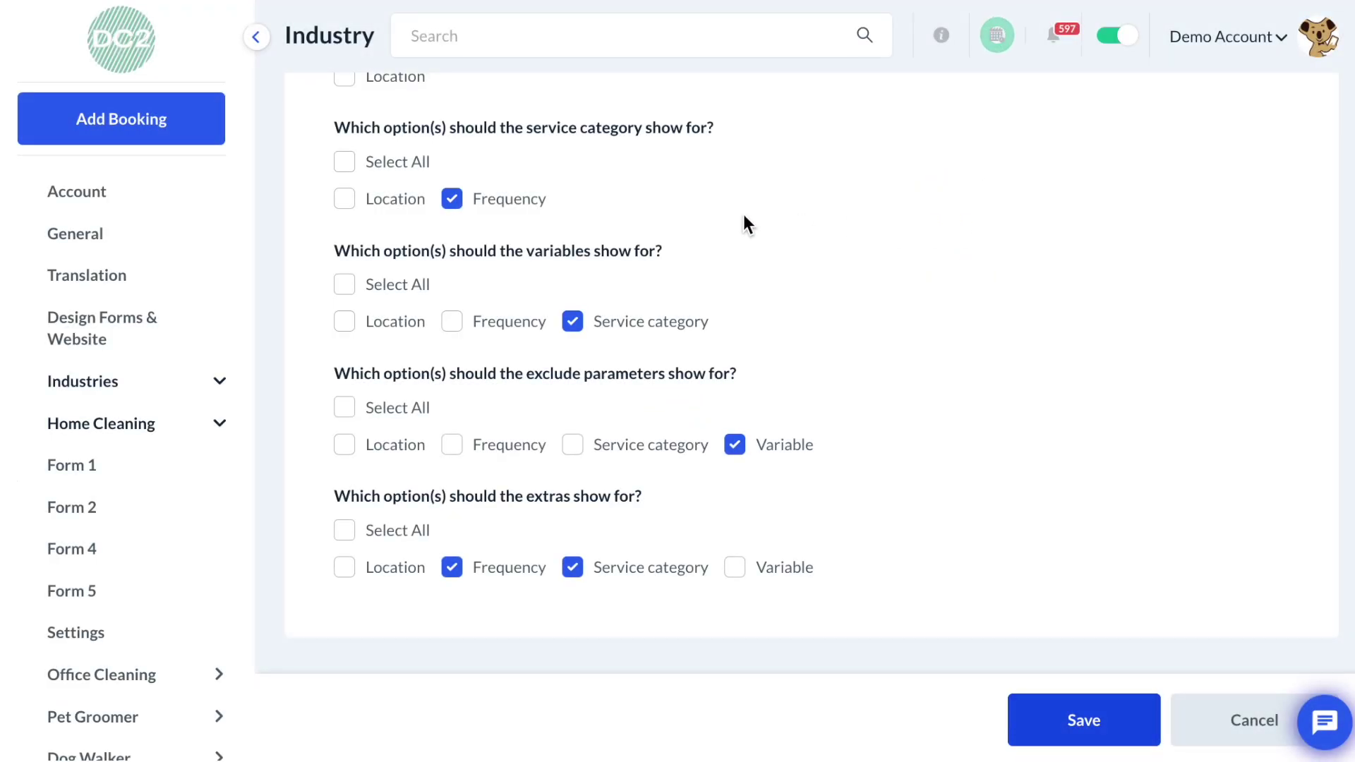
Open the Pricing Parameter settings for Form 1 of the Home Cleaning industry
mouse_move(101, 464)
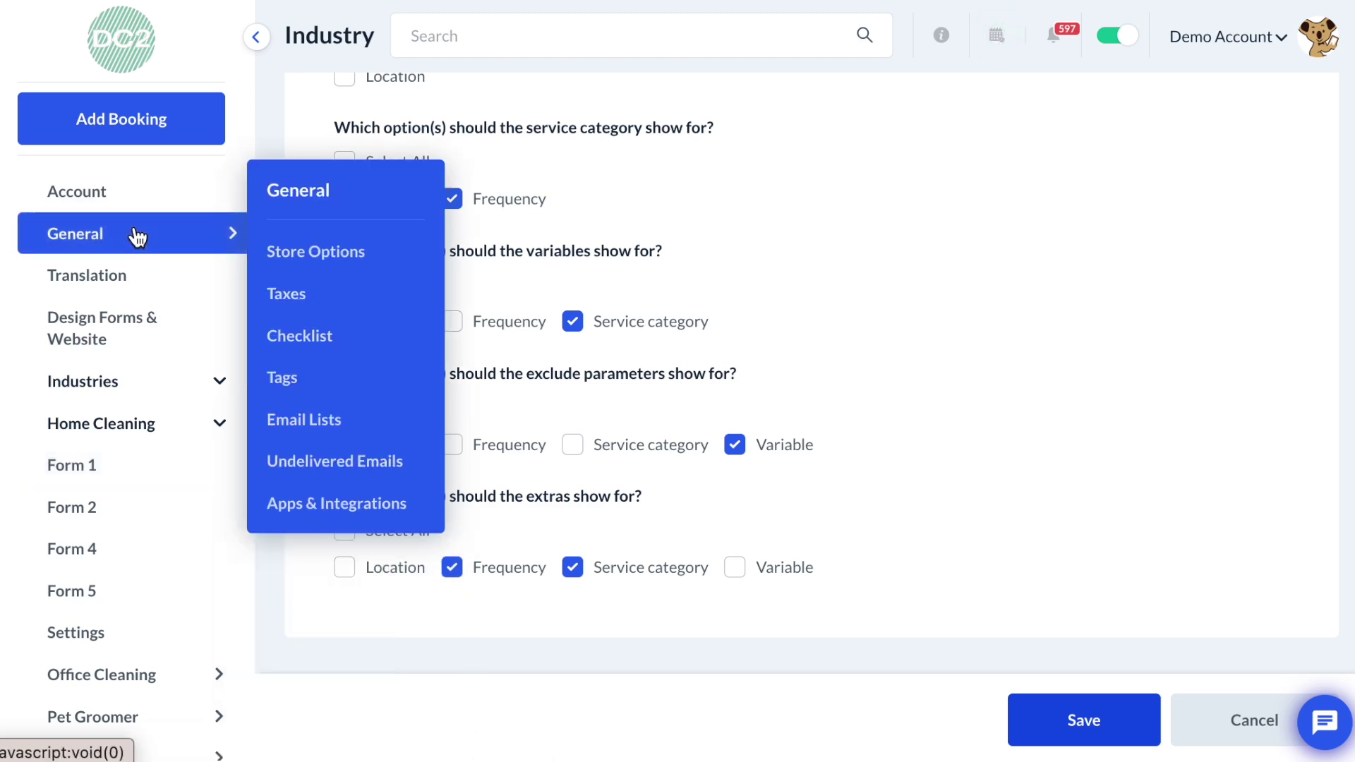
scroll(134, 236, "up", 2)
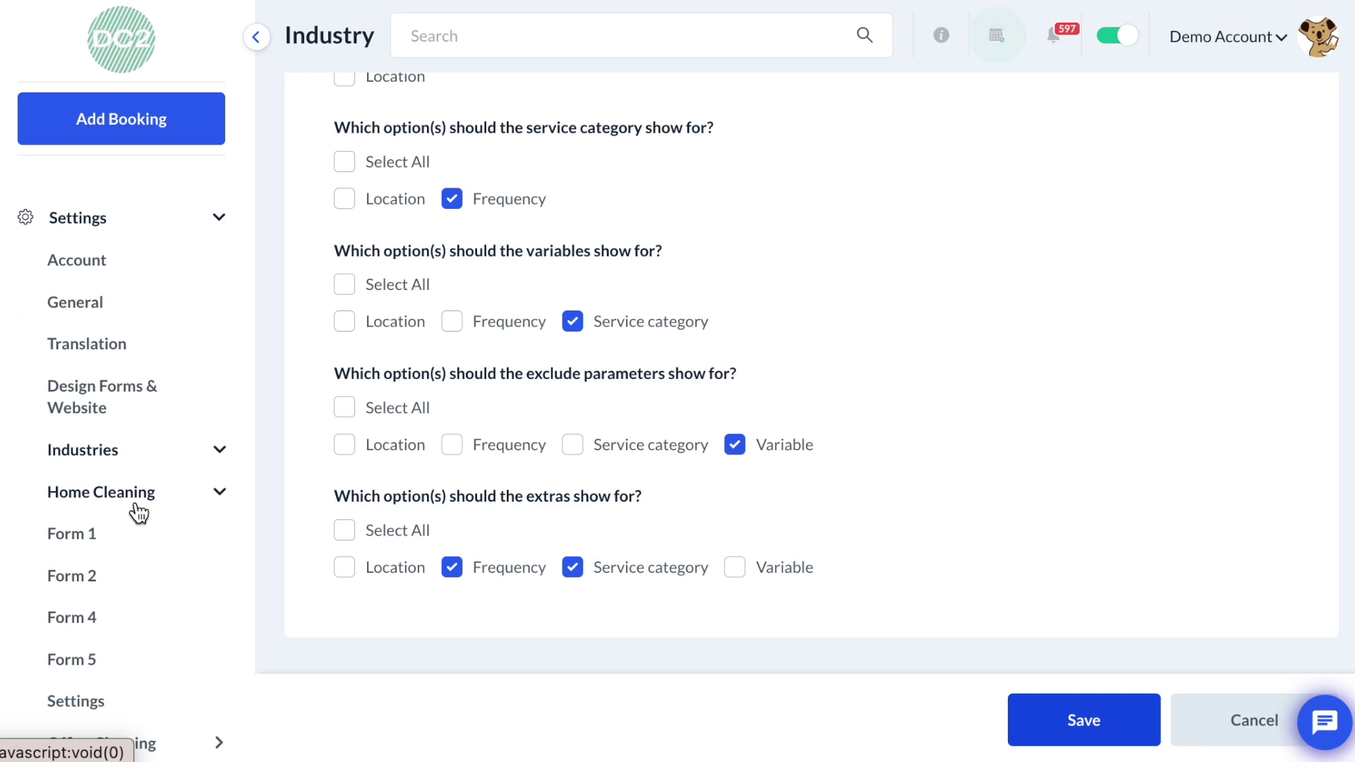
mouse_move(134, 543)
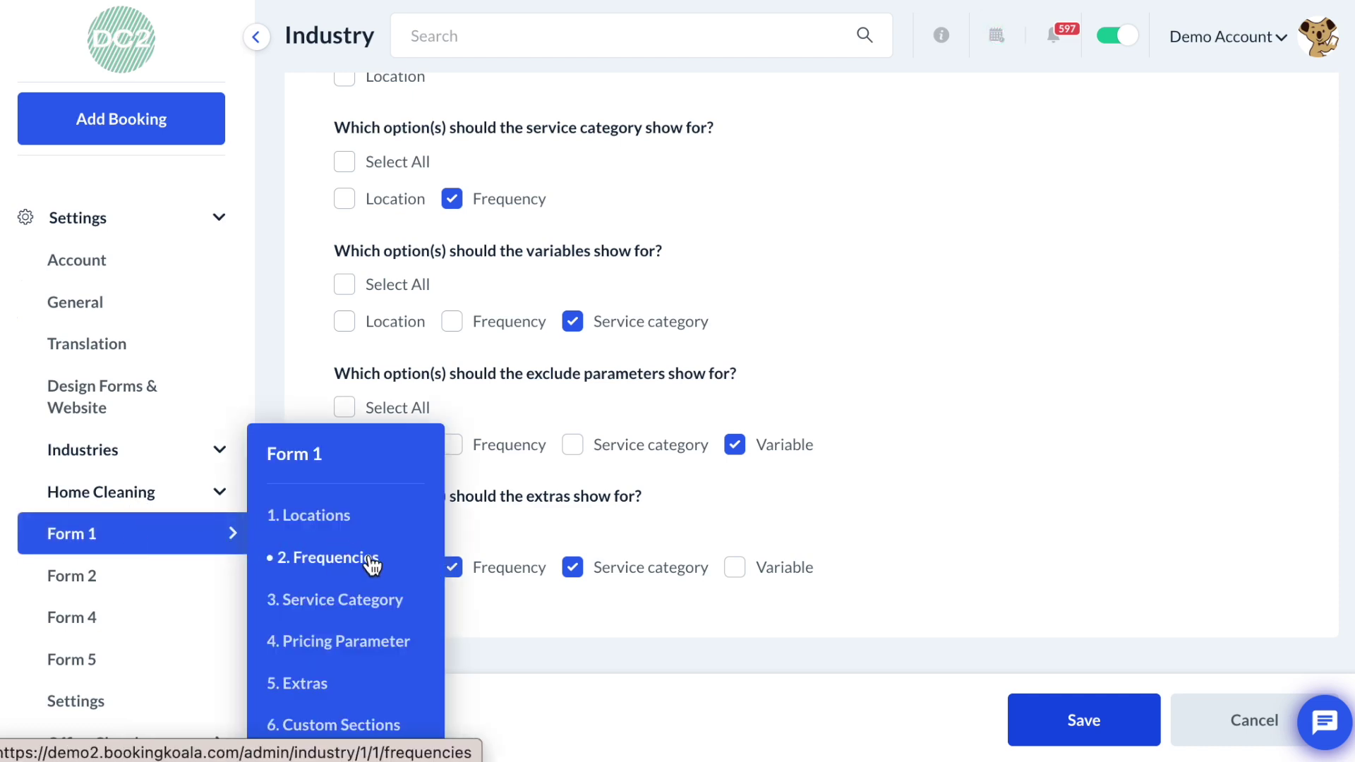
left_click(349, 644)
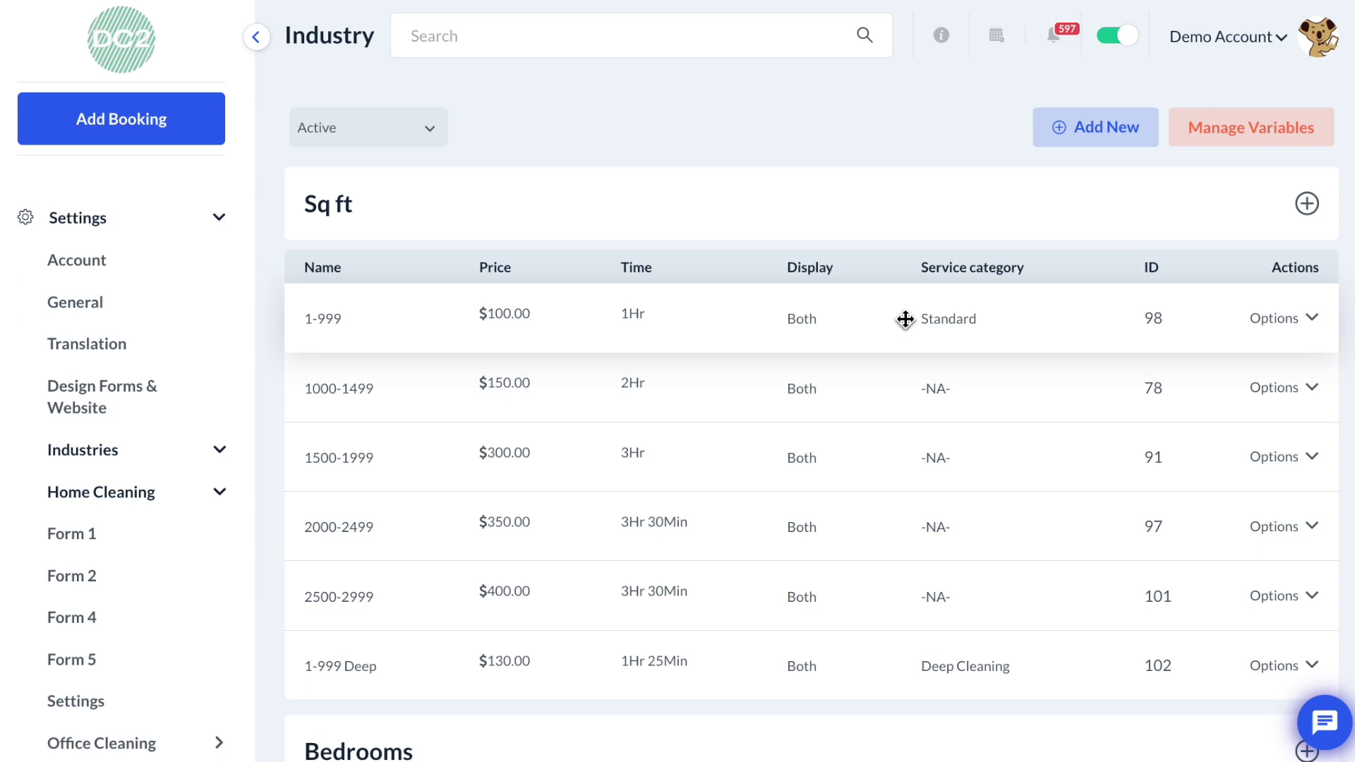
Open the dependencies of the 1000-1499 Sq ft pricing parameter for editing
scroll(903, 319, "down", 1)
scroll(902, 317, "up", 1)
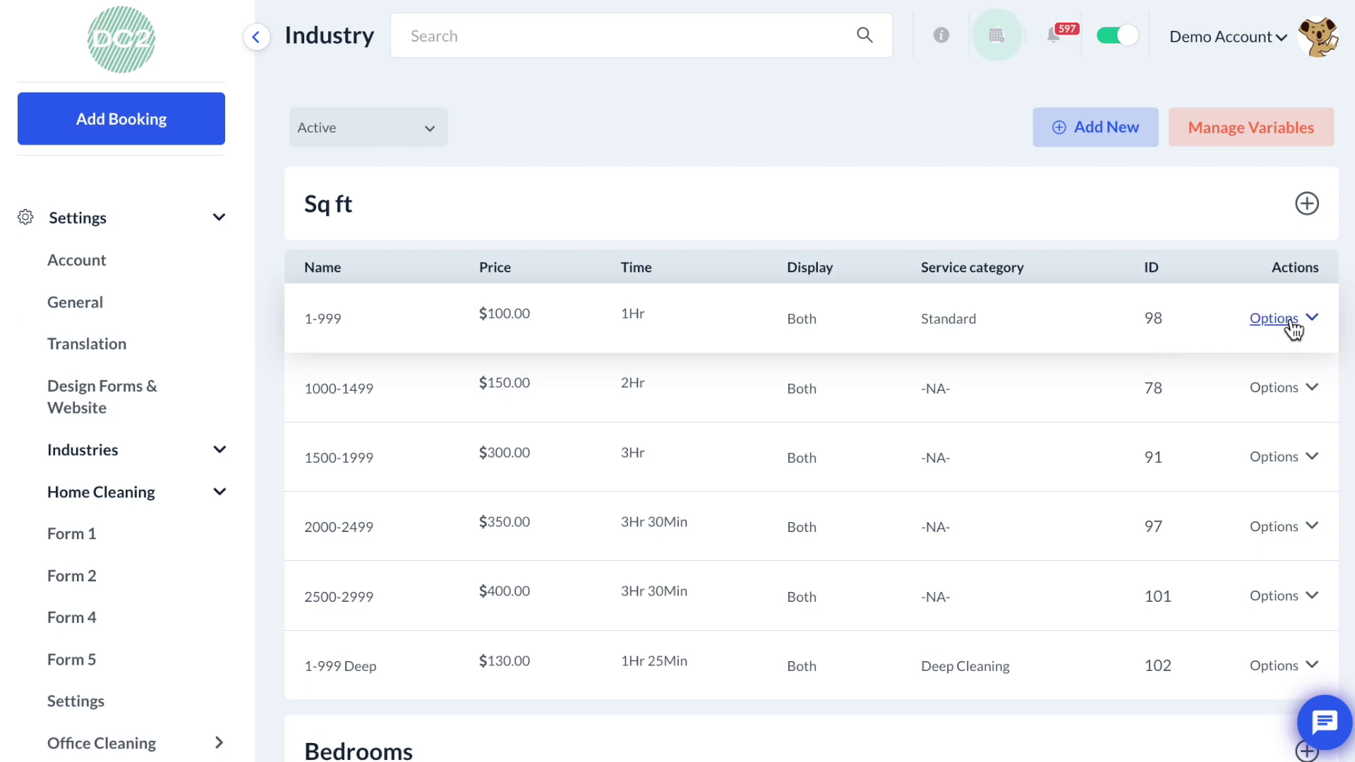
left_click(1279, 393)
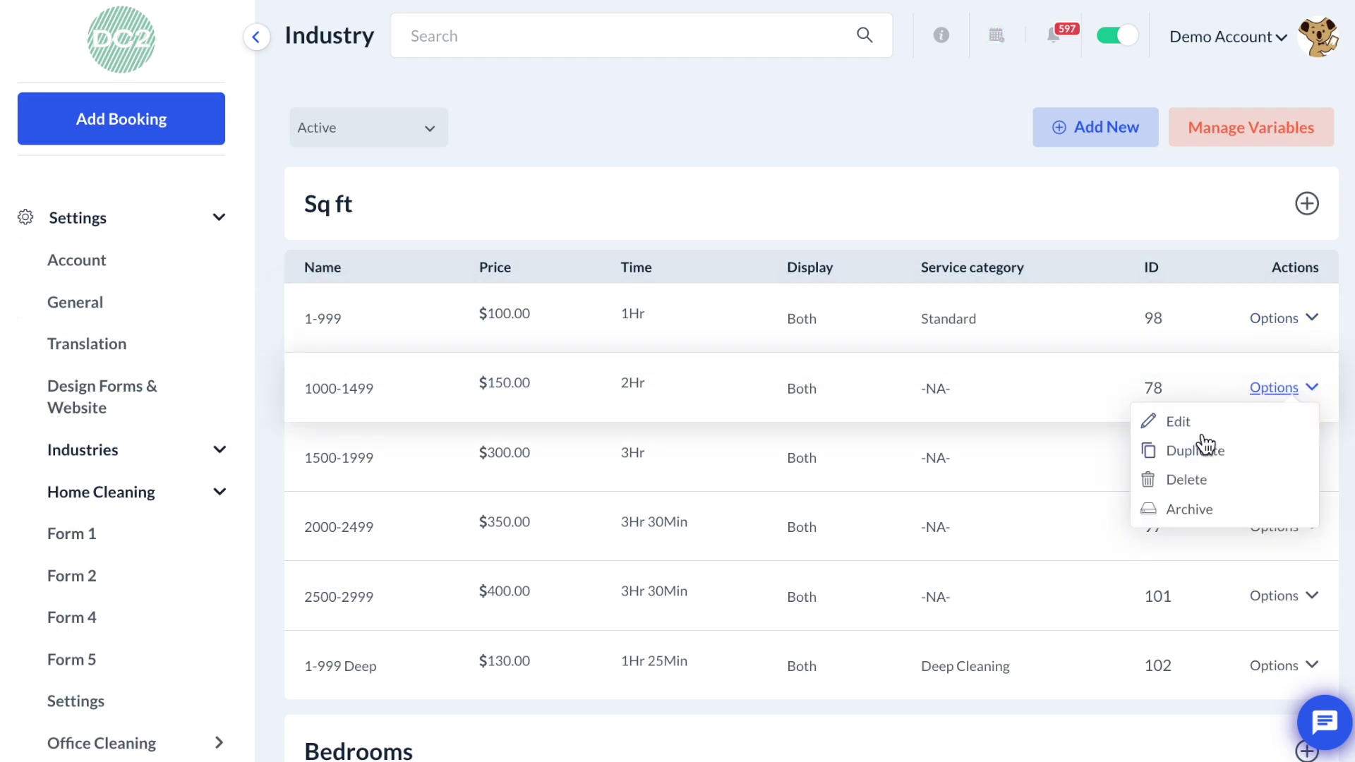
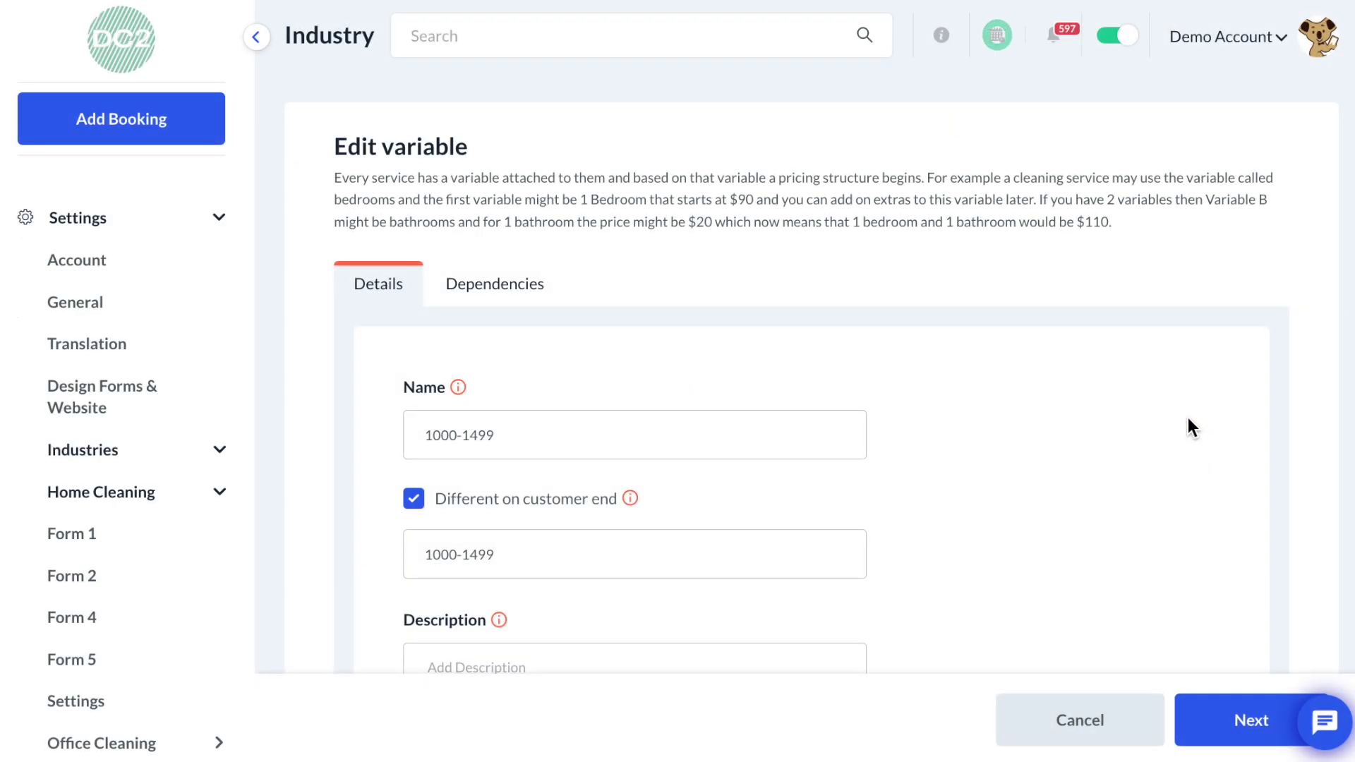
left_click(500, 286)
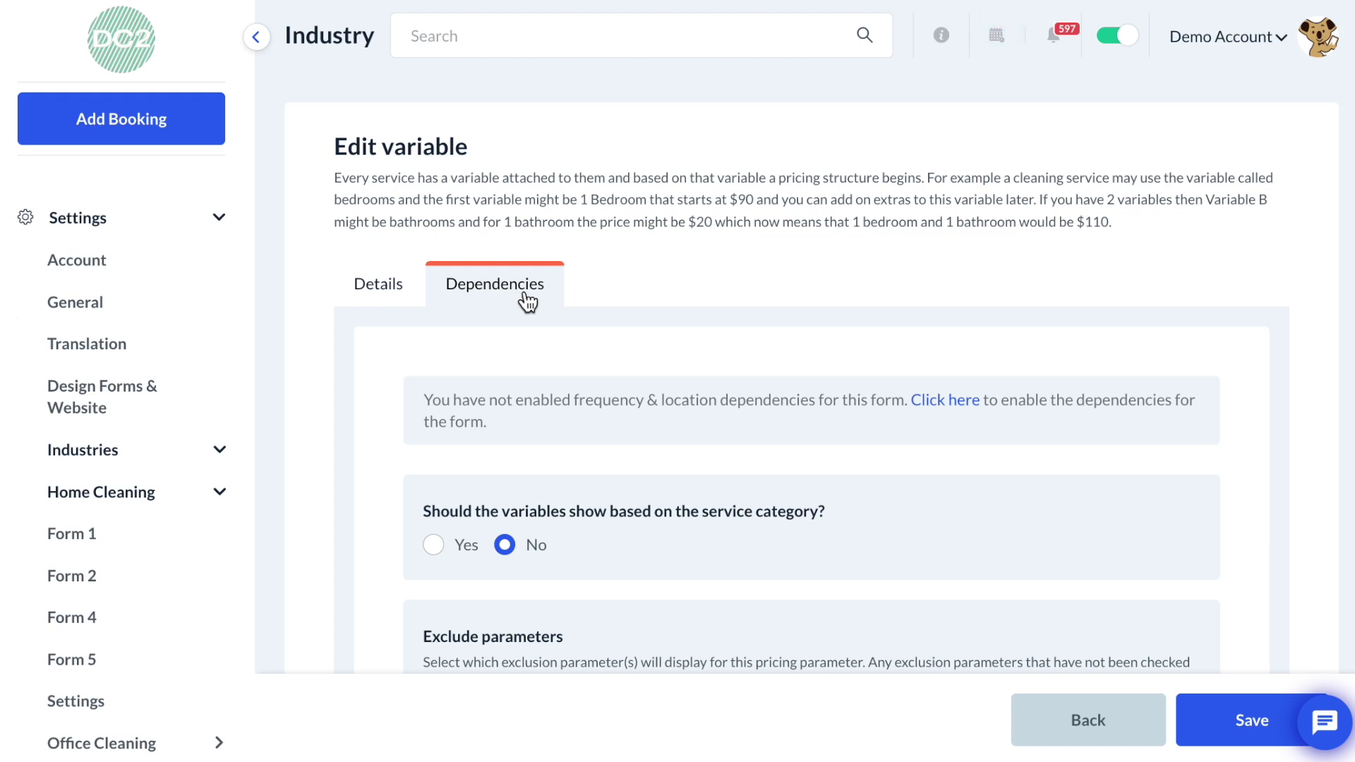
Make the 1000-1499 parameter show based on service category, leaving only Standard selected
scroll(591, 315, "down", 4)
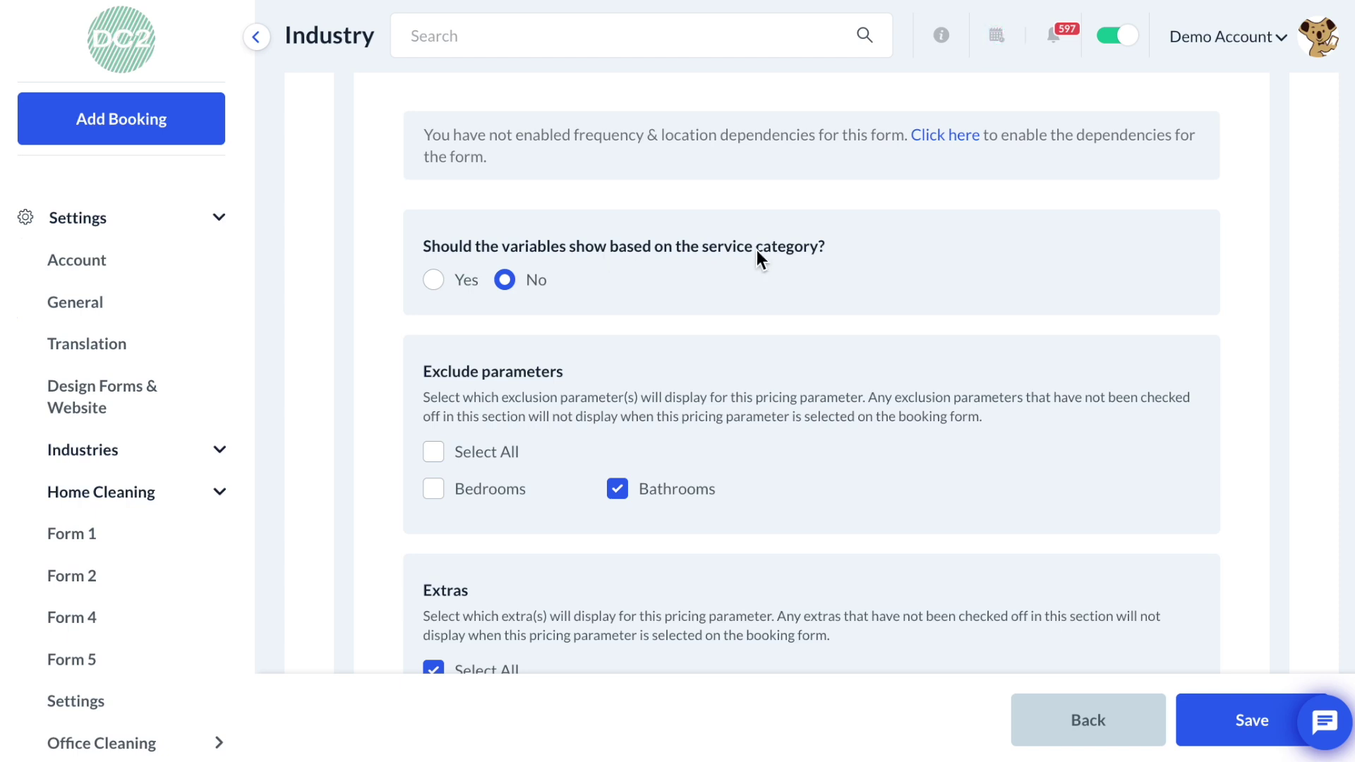
left_click(434, 283)
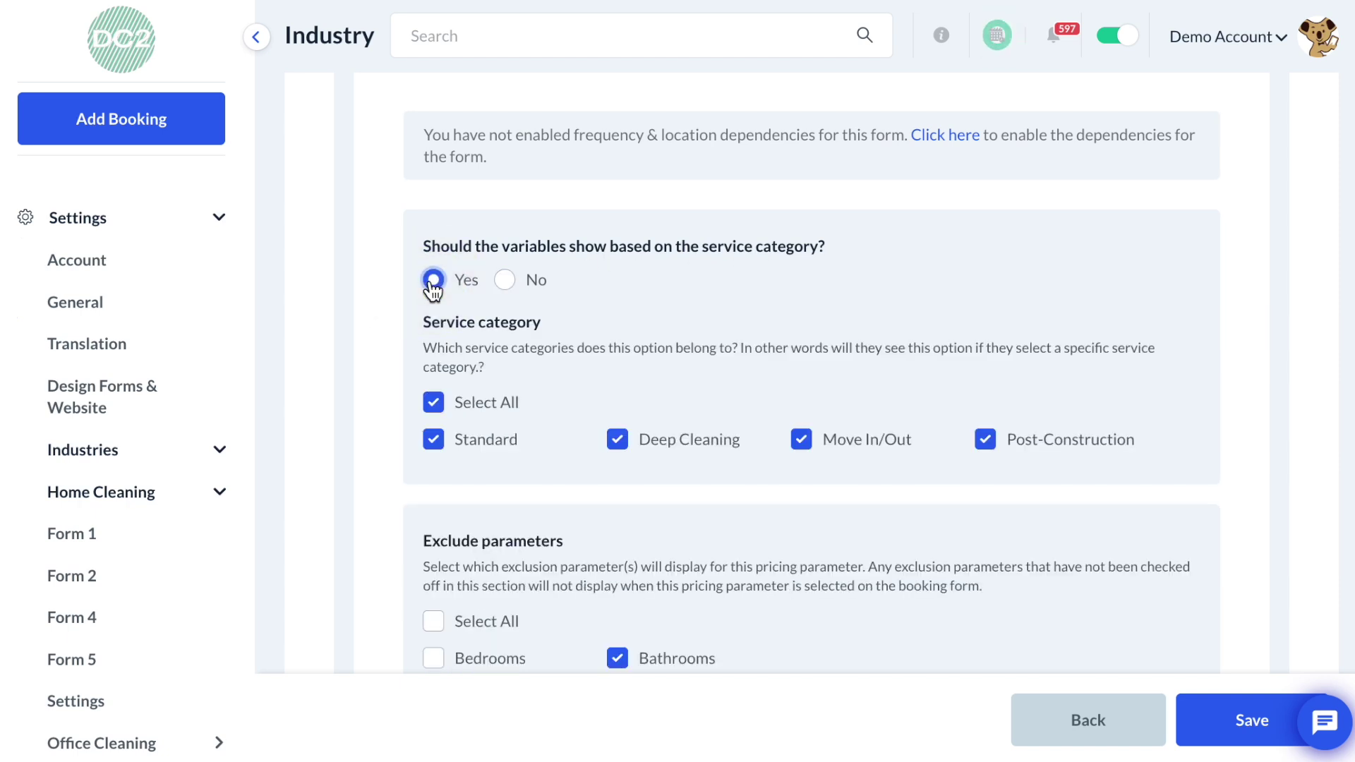
scroll(433, 289, "down", 1)
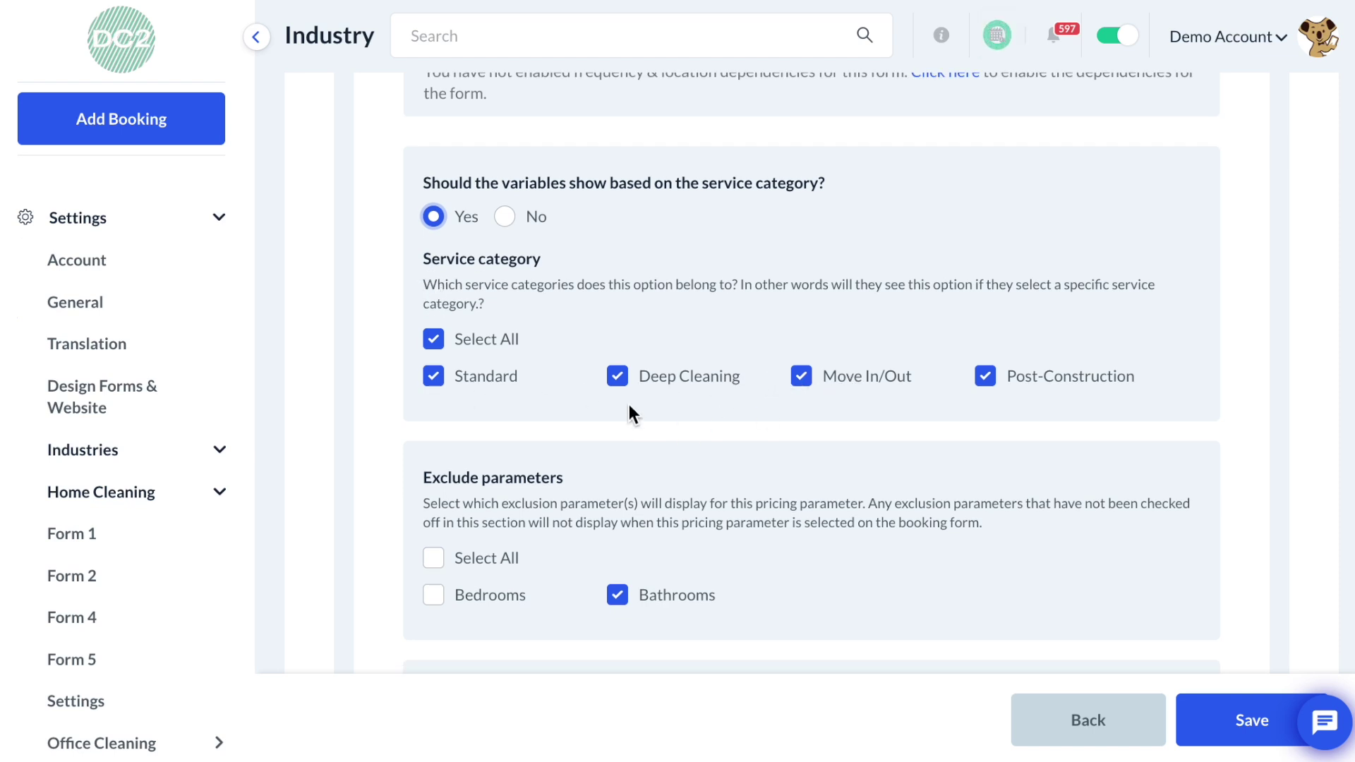
left_click(705, 386)
left_click(869, 385)
left_click(1040, 395)
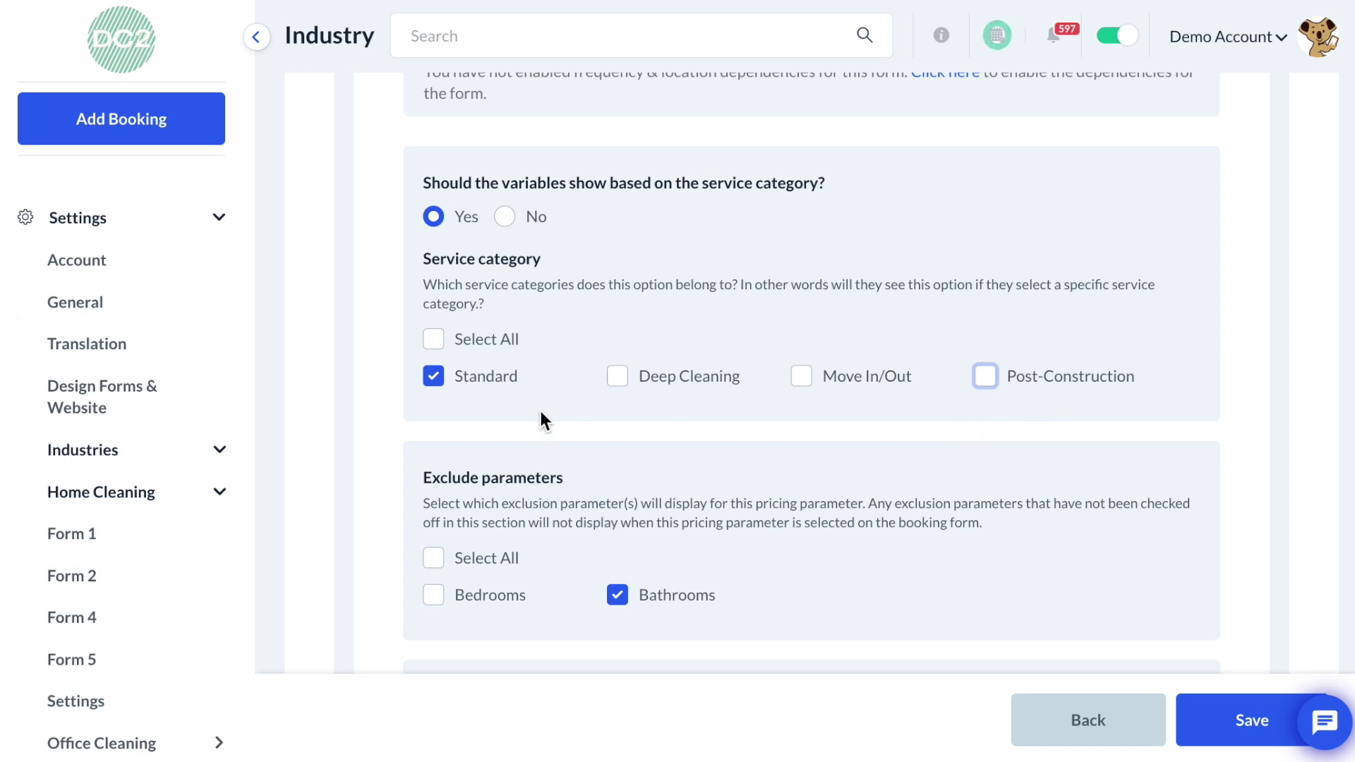
Select all exclude parameters for the 1000-1499 parameter and save it
left_click(483, 561)
scroll(479, 559, "down", 2)
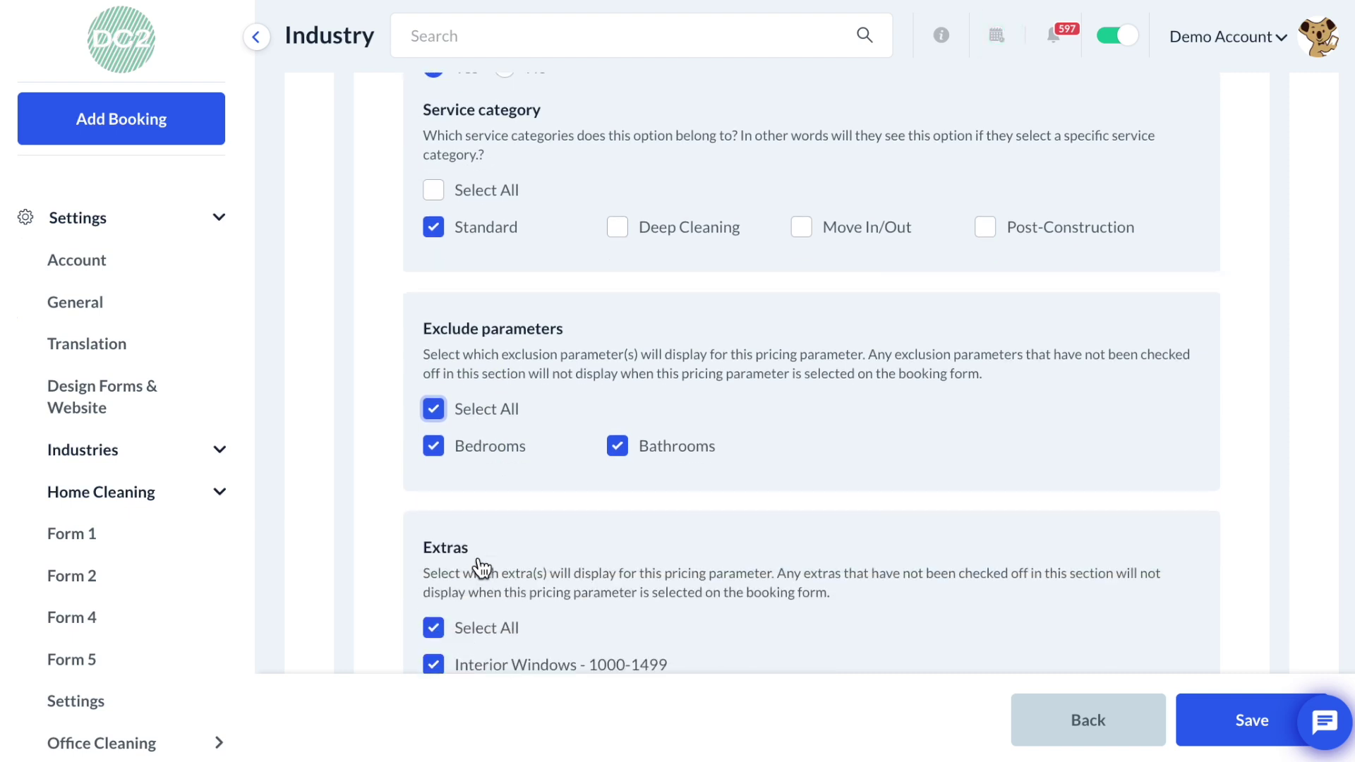
scroll(478, 559, "down", 2)
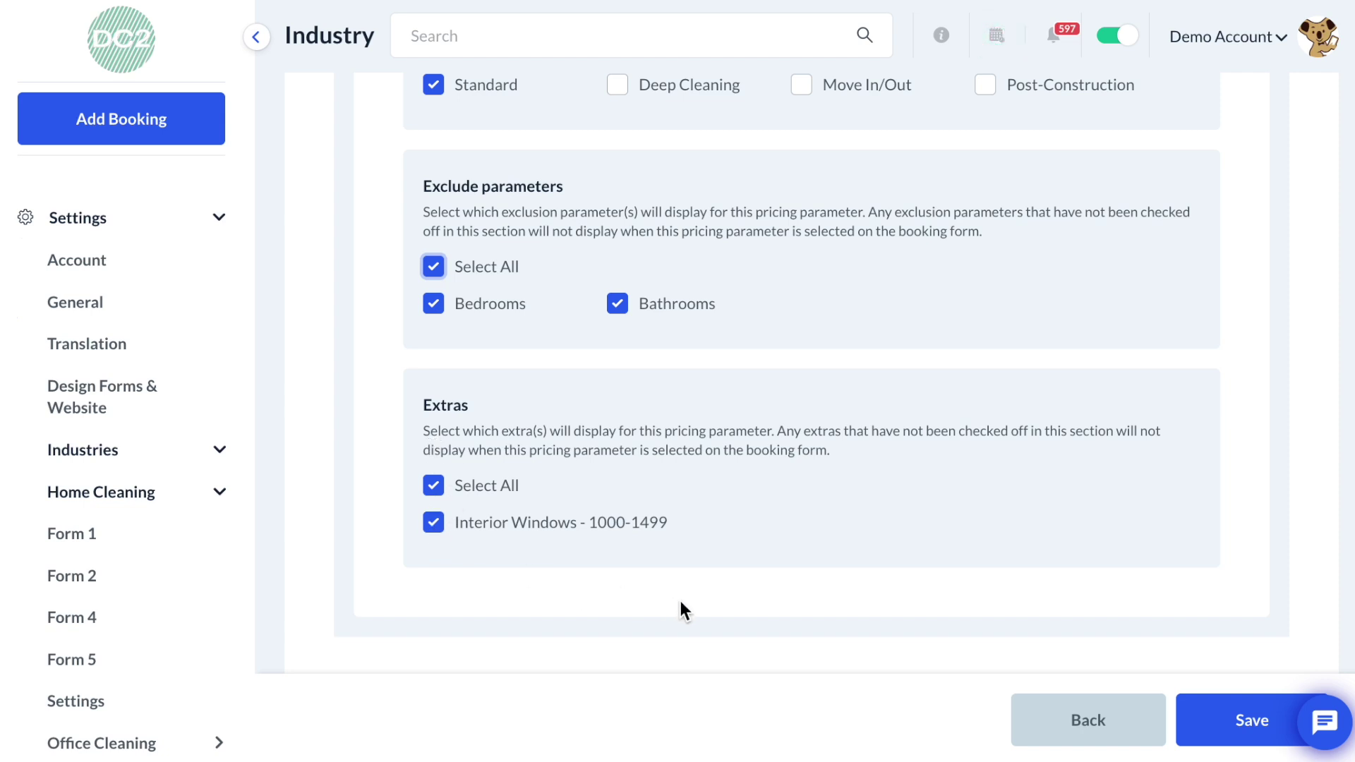
left_click(1242, 727)
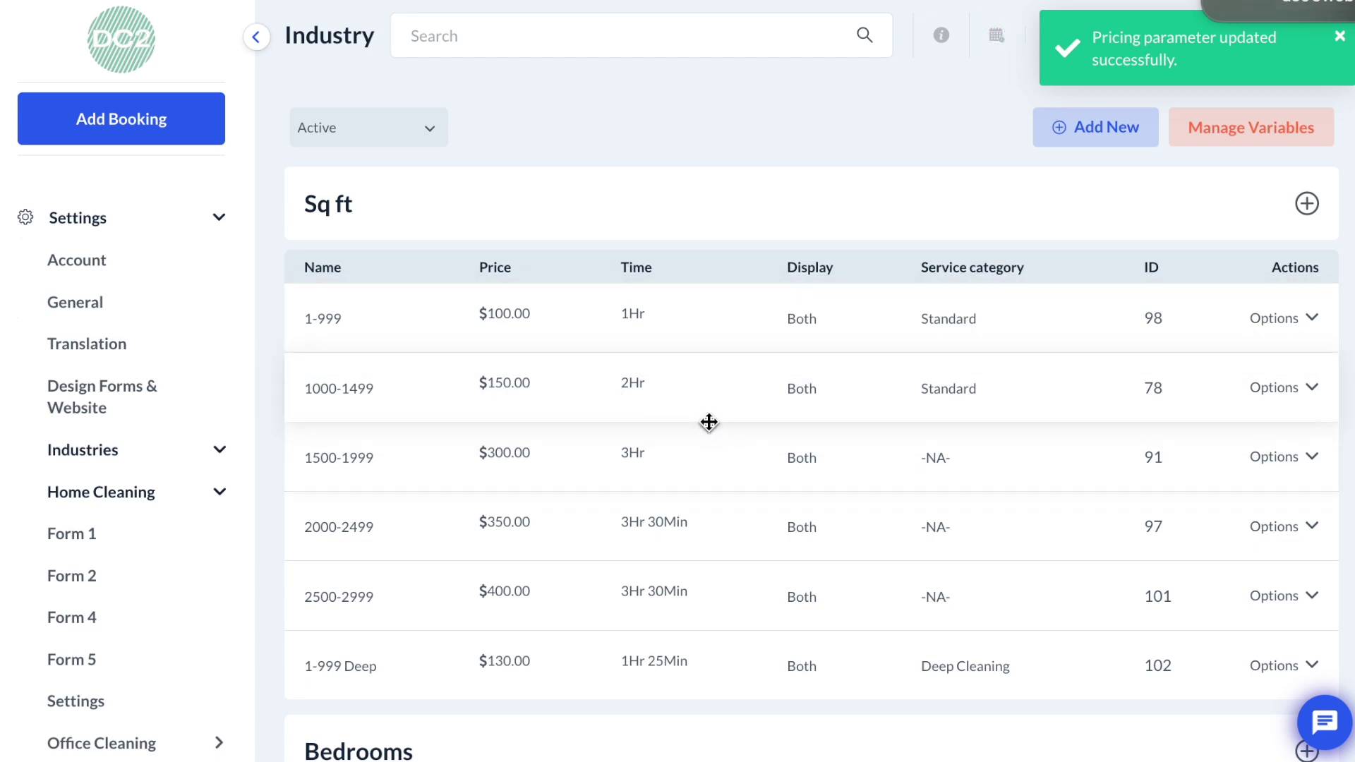
Make the 1500-1999 Sq ft parameter show only for the Standard service category and save it
left_click(1283, 472)
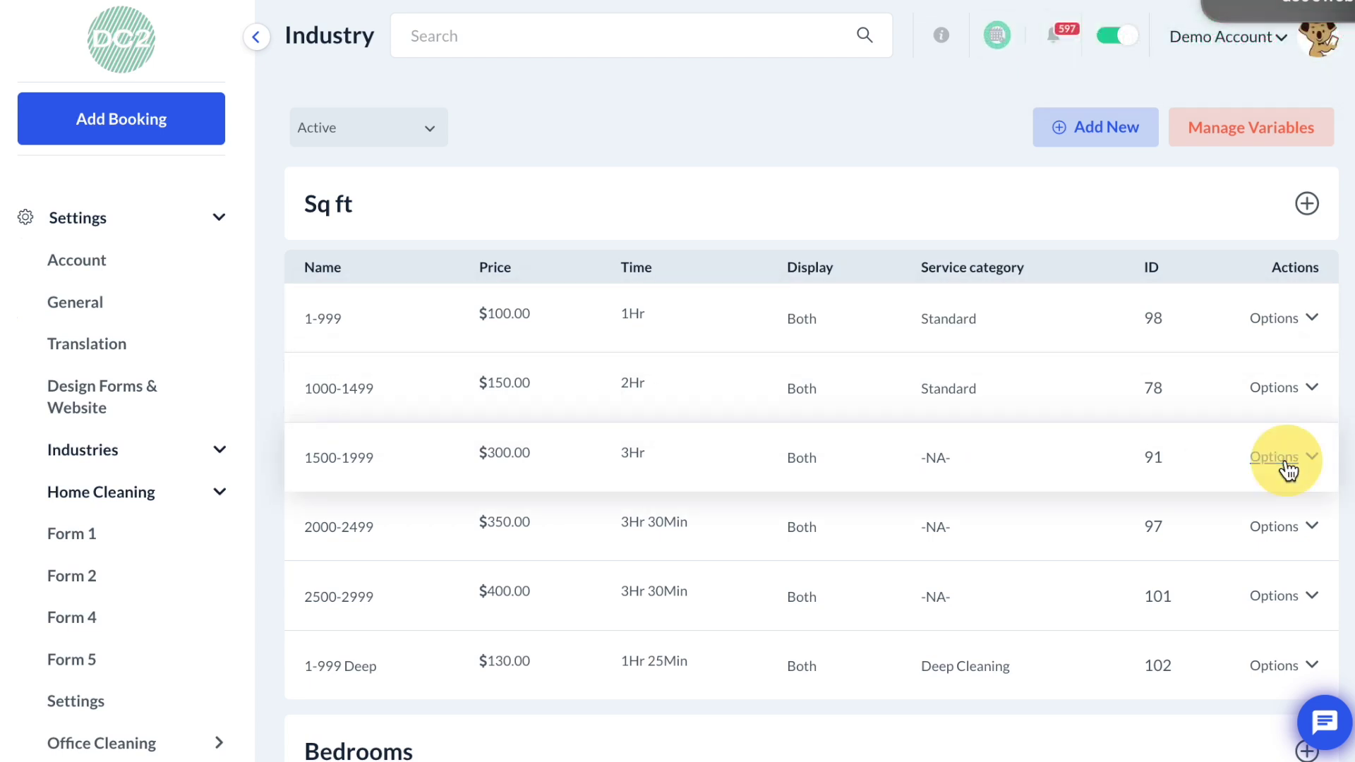
left_click(1213, 492)
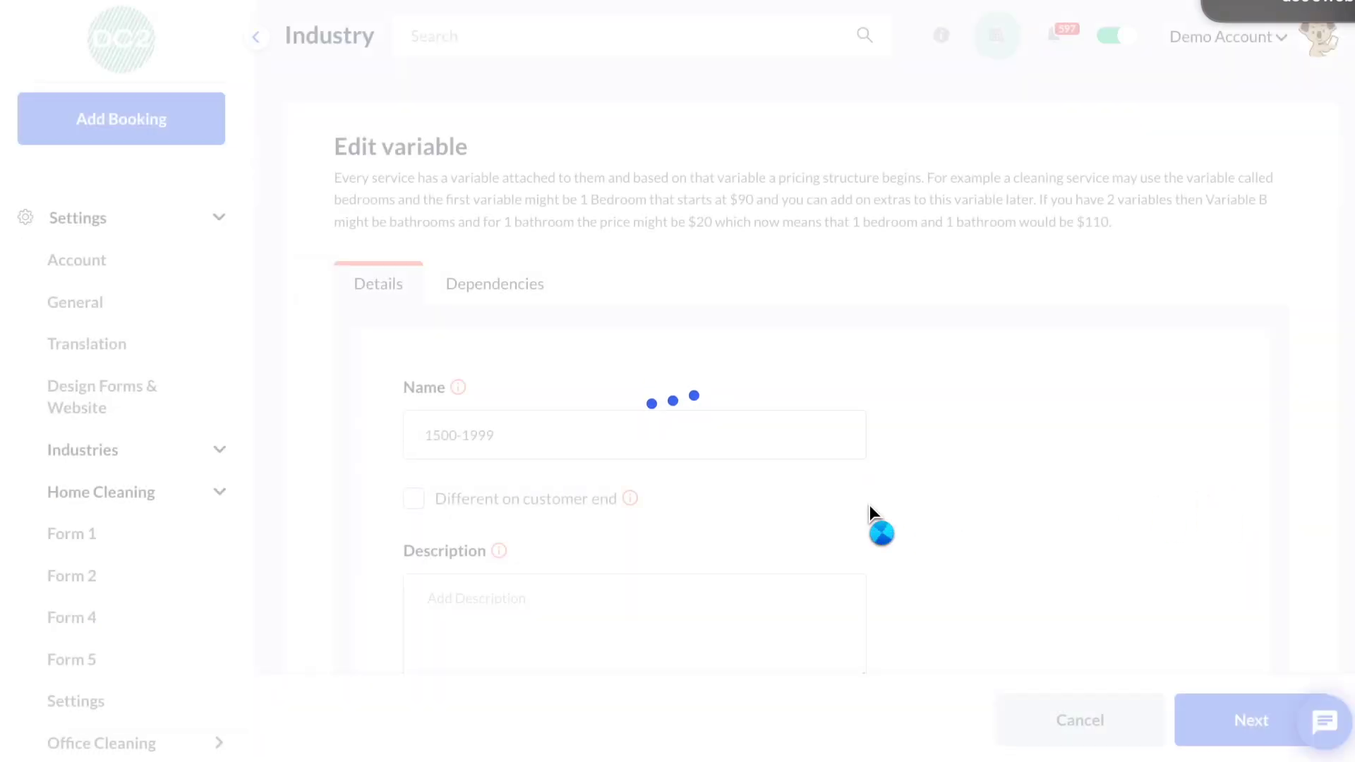
left_click(486, 291)
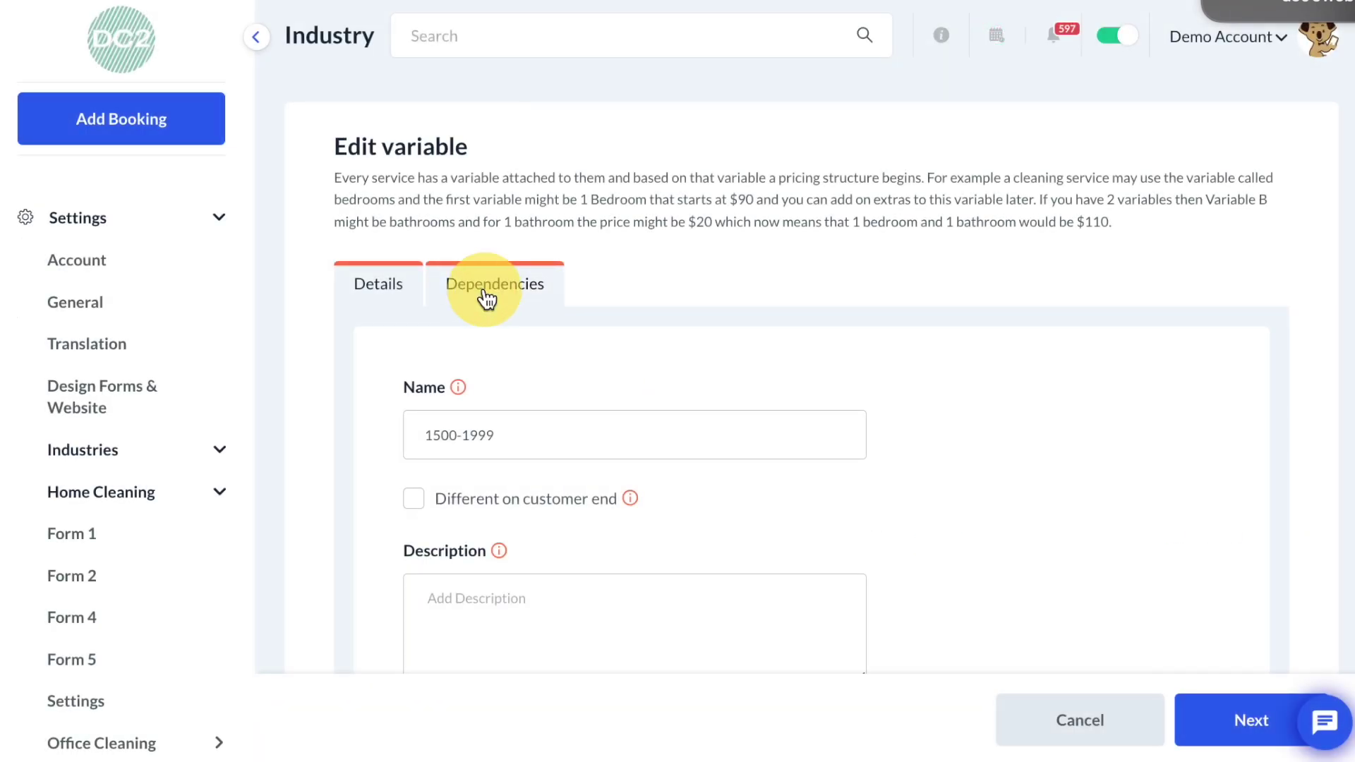
left_click(432, 546)
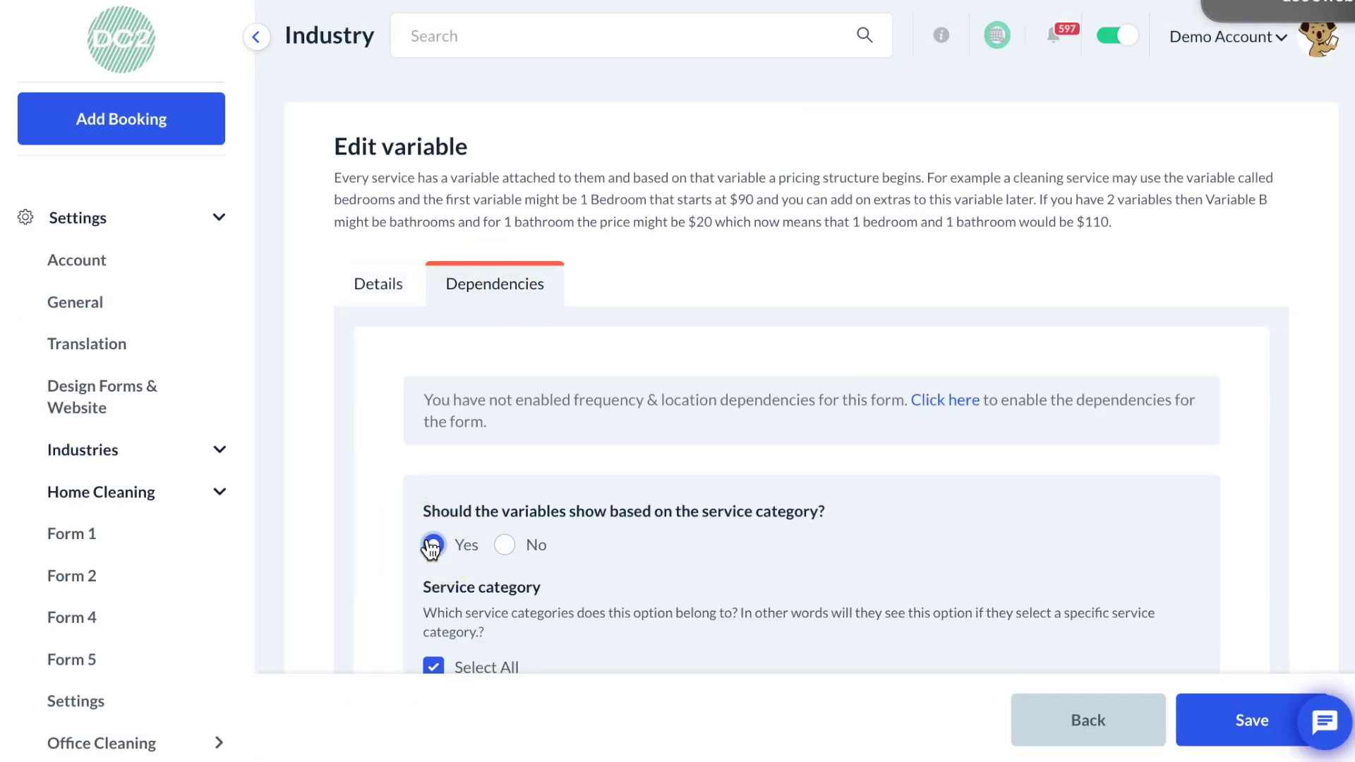
scroll(431, 543, "down", 3)
left_click(432, 501)
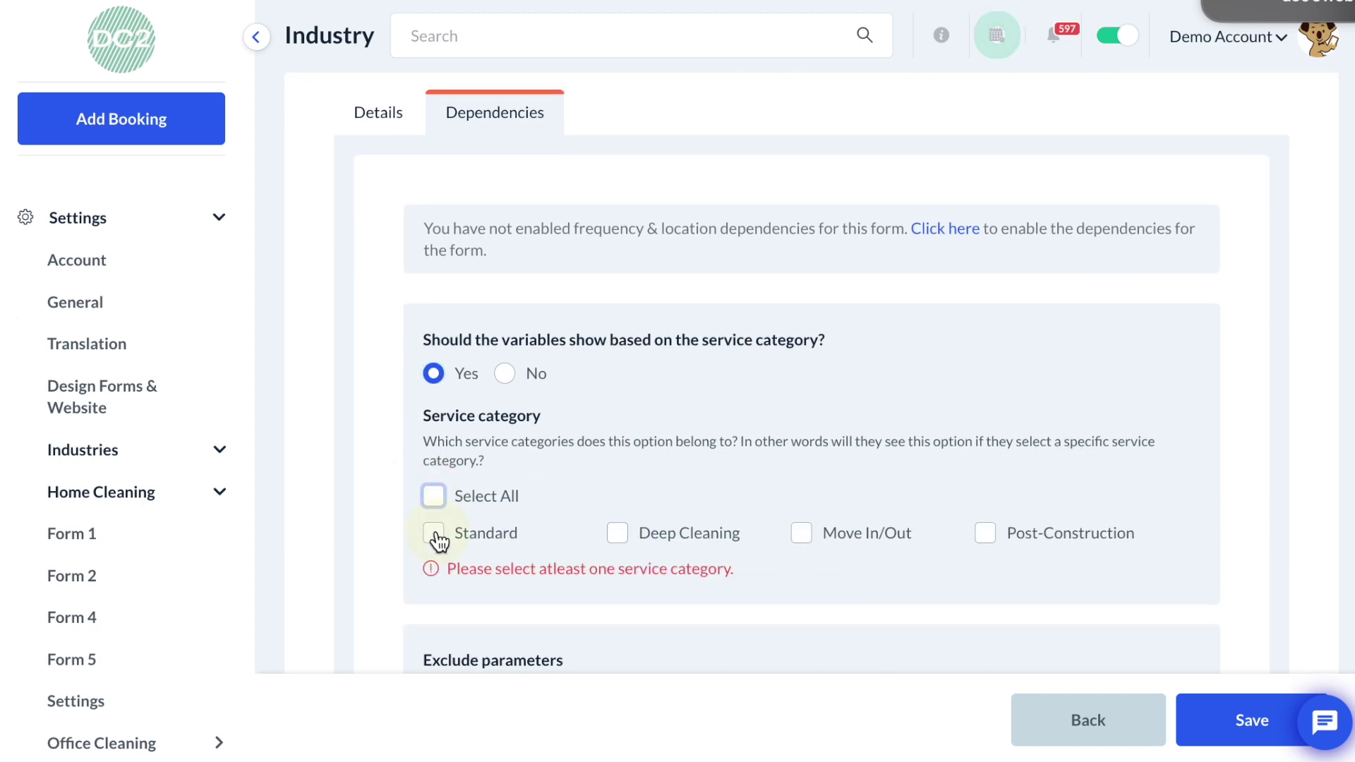
left_click(434, 534)
left_click(1212, 717)
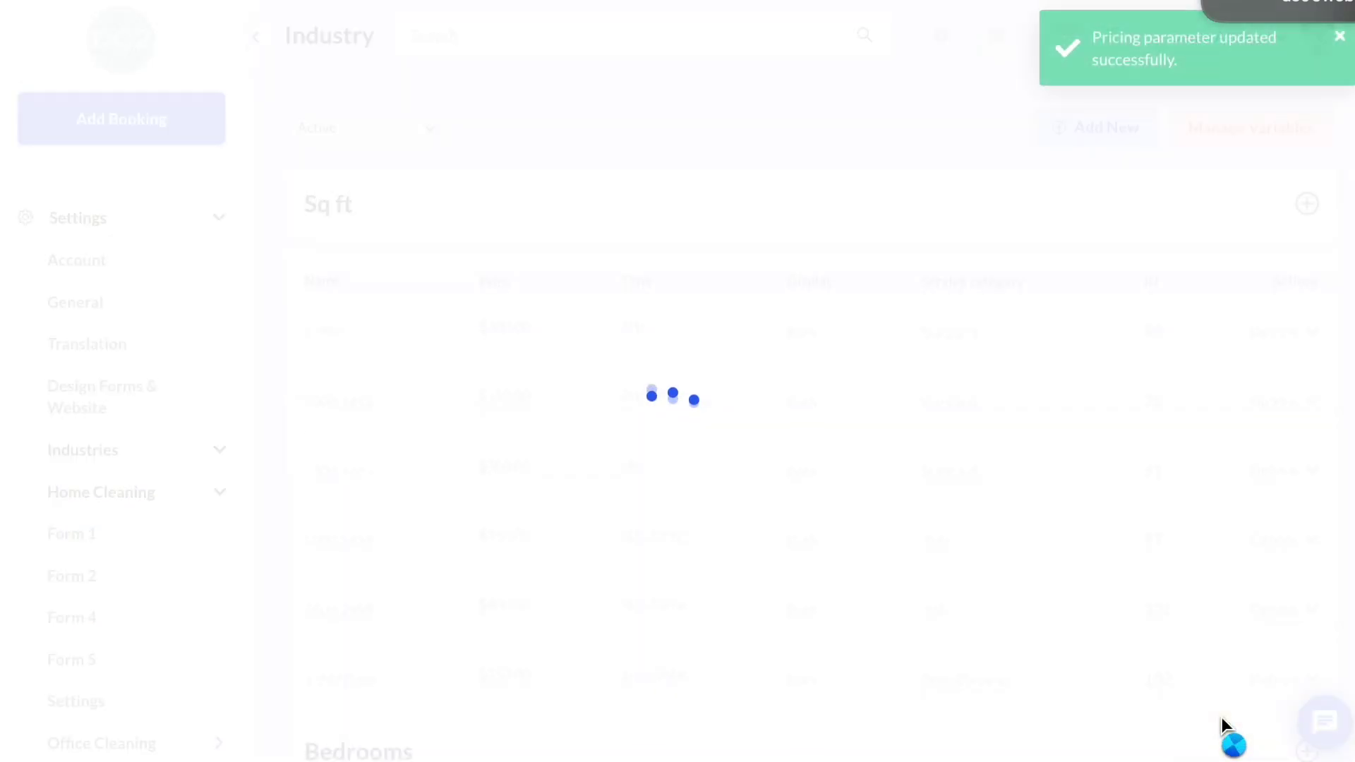
Make the 2000-2499 Sq ft parameter show only for the Standard service category and save it
left_click(1283, 532)
left_click(1208, 564)
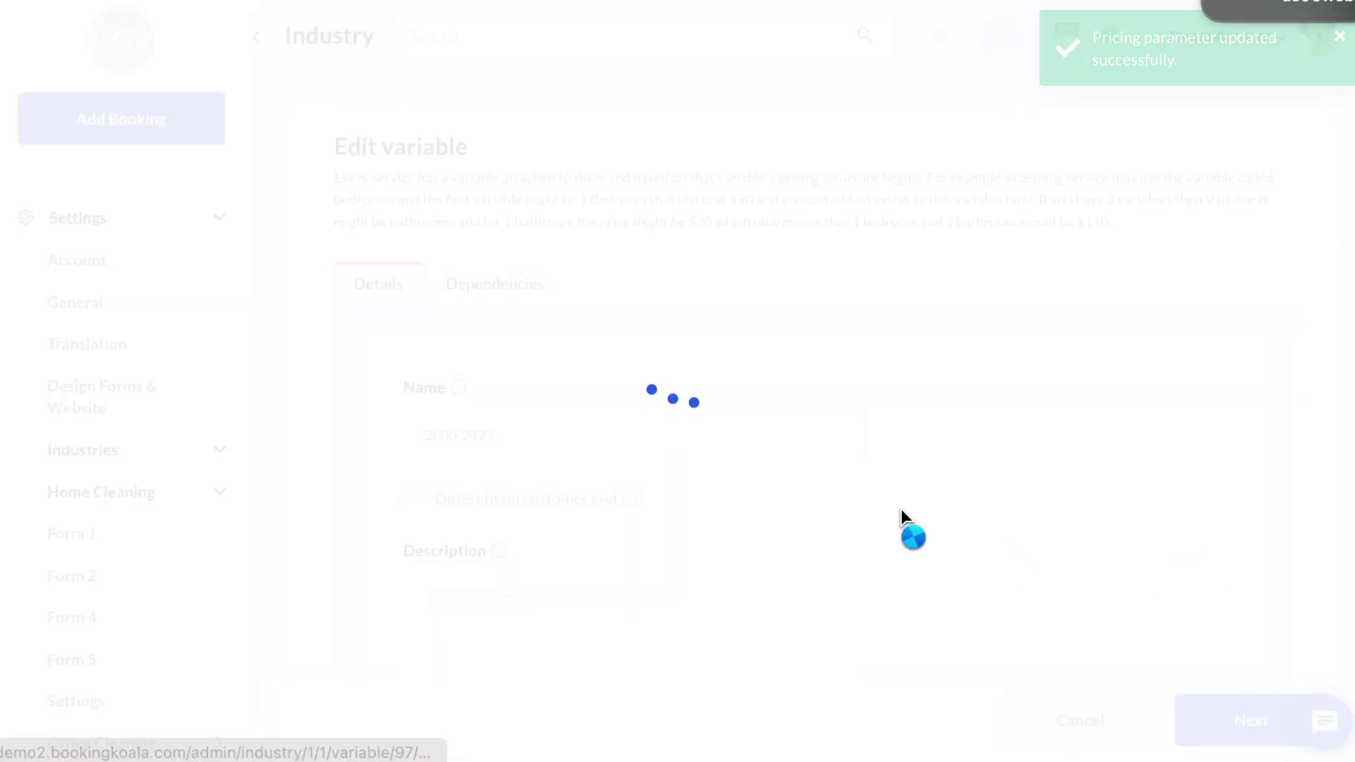
left_click(512, 287)
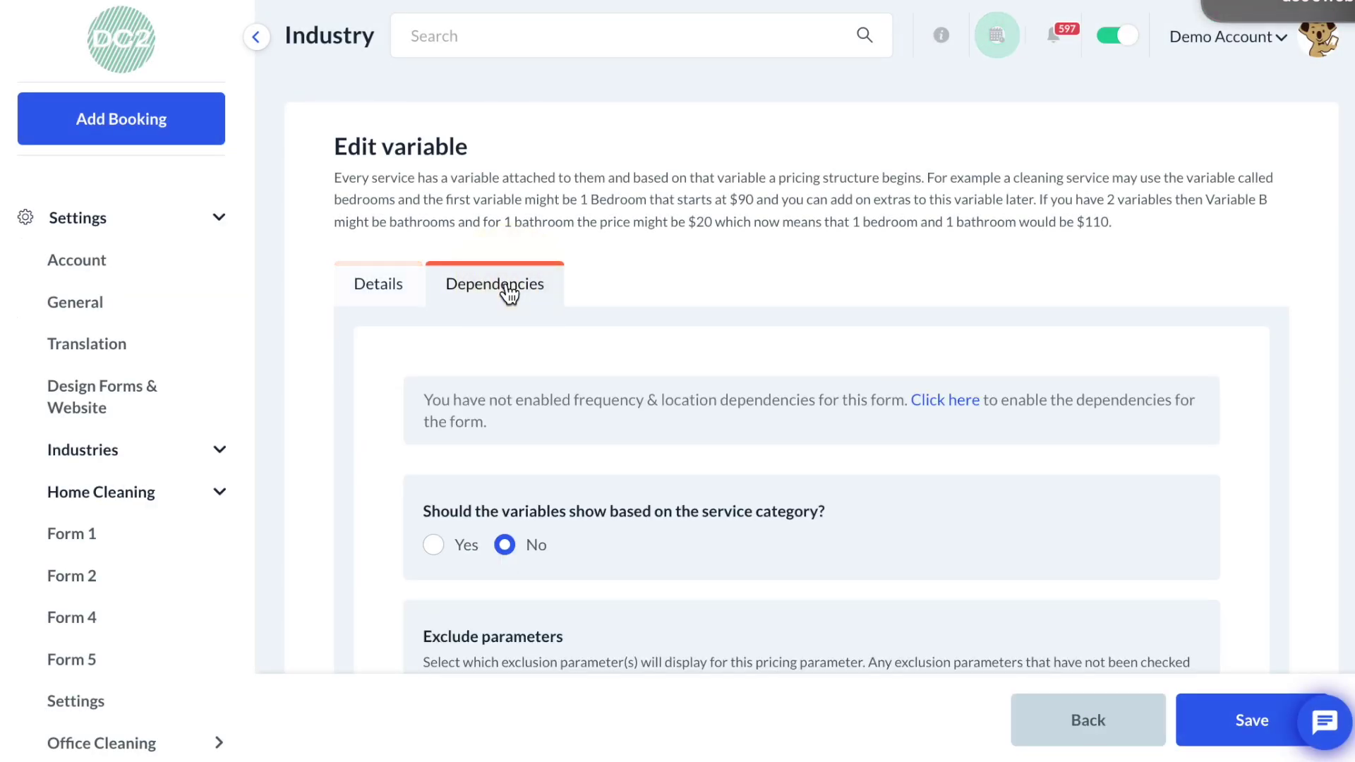
left_click(433, 544)
scroll(436, 625, "down", 2)
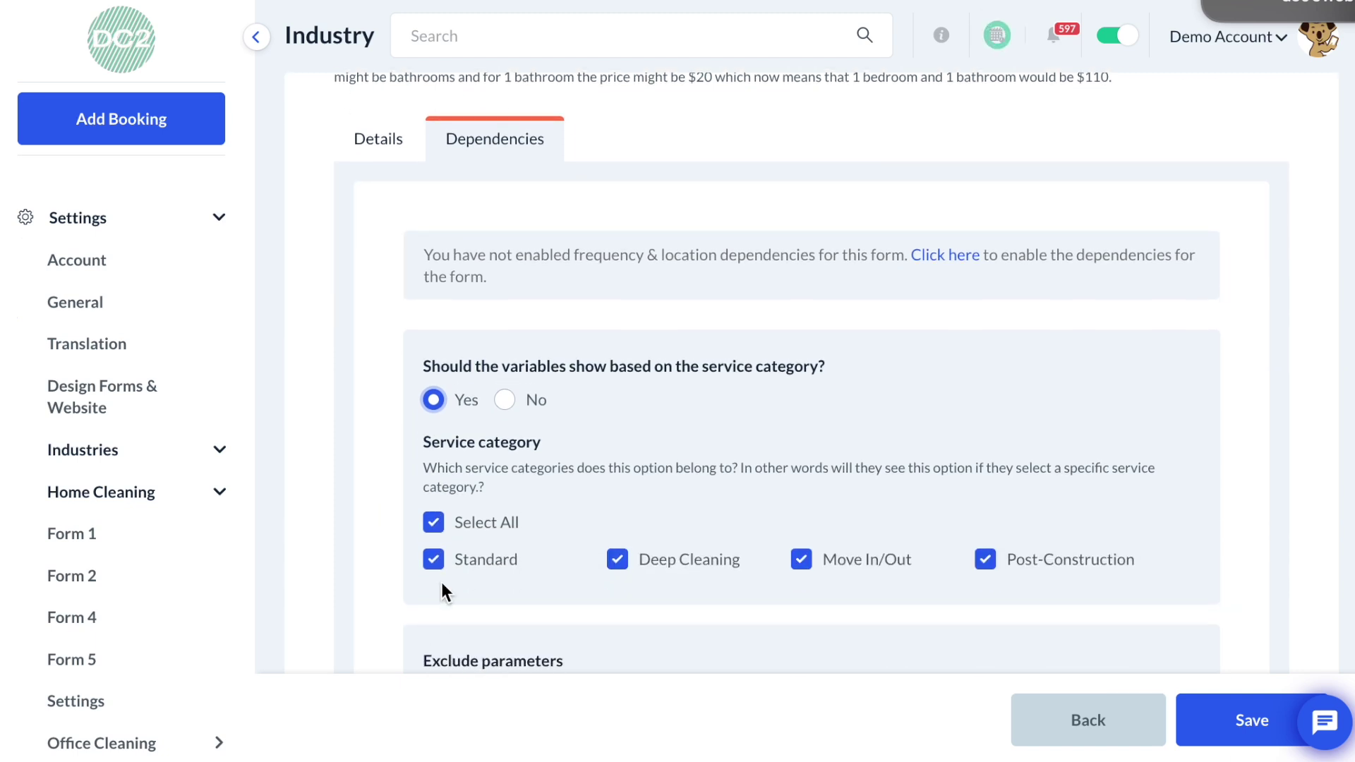
left_click(434, 523)
left_click(433, 559)
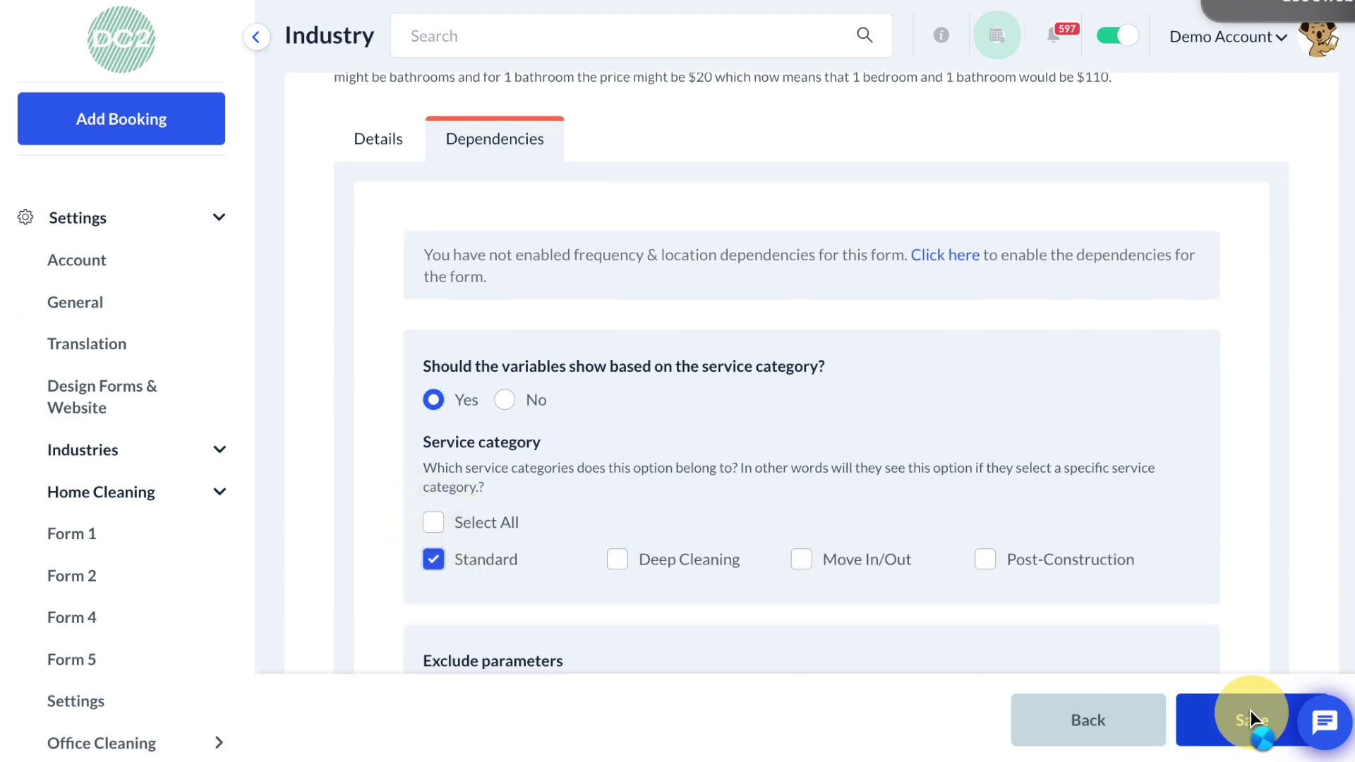
left_click(1251, 716)
Make the 2500-2999 Sq ft parameter show only for the Standard service category and save it
left_click(1287, 605)
left_click(1204, 624)
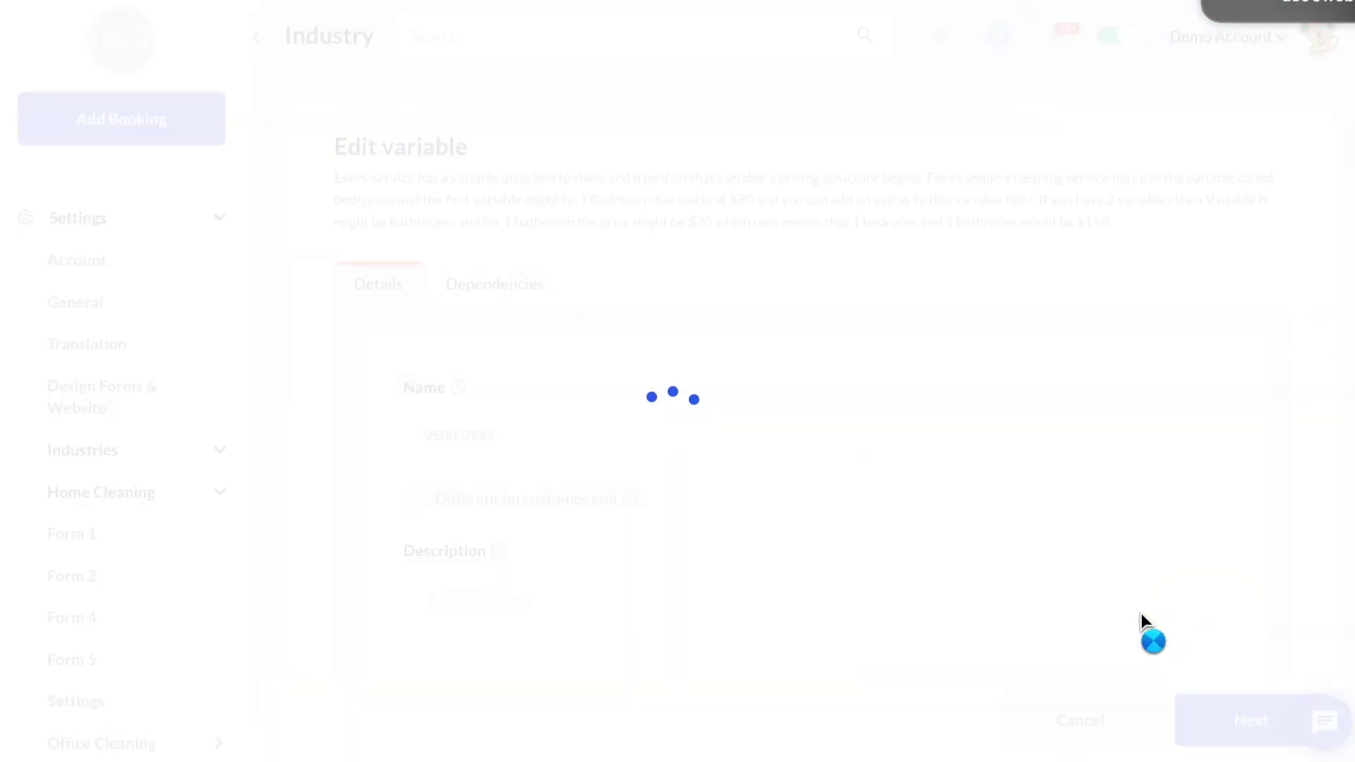
scroll(494, 318, "down", 3)
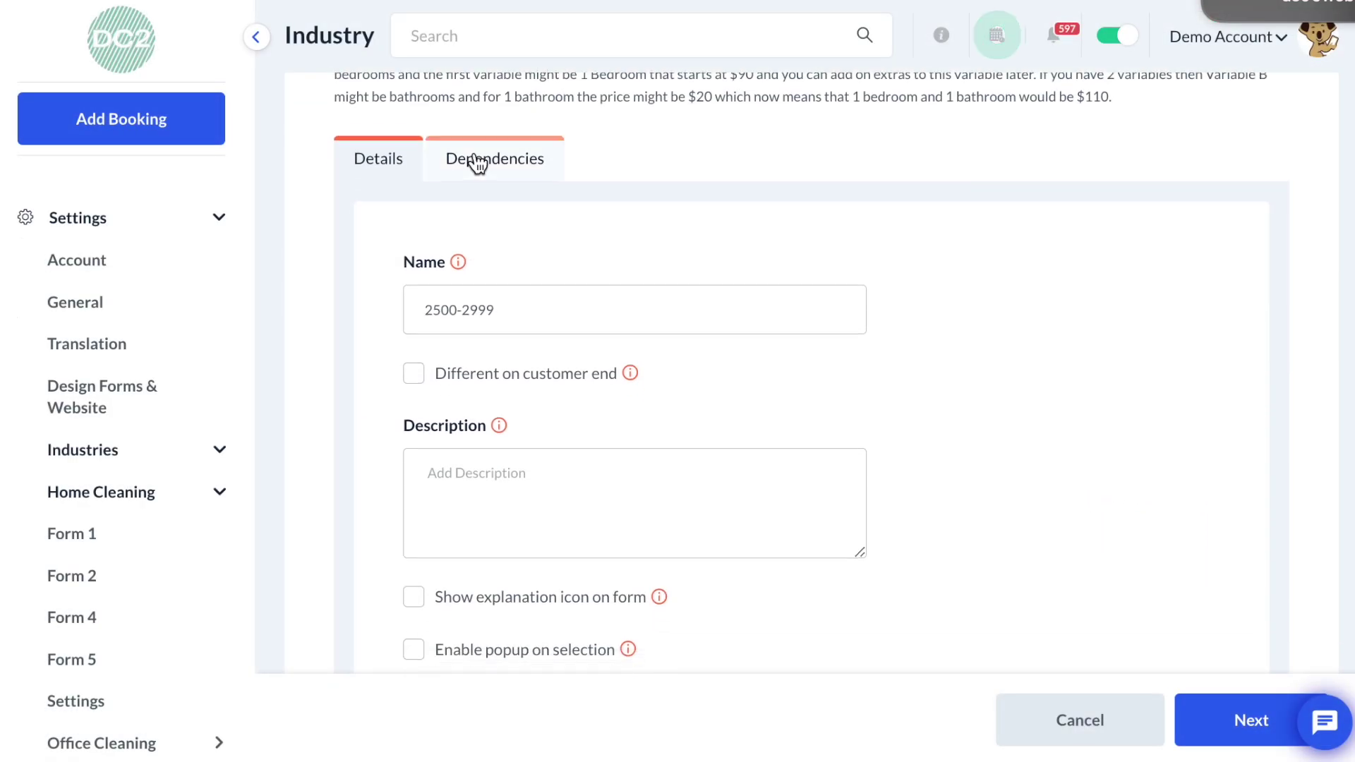
left_click(478, 162)
left_click(434, 420)
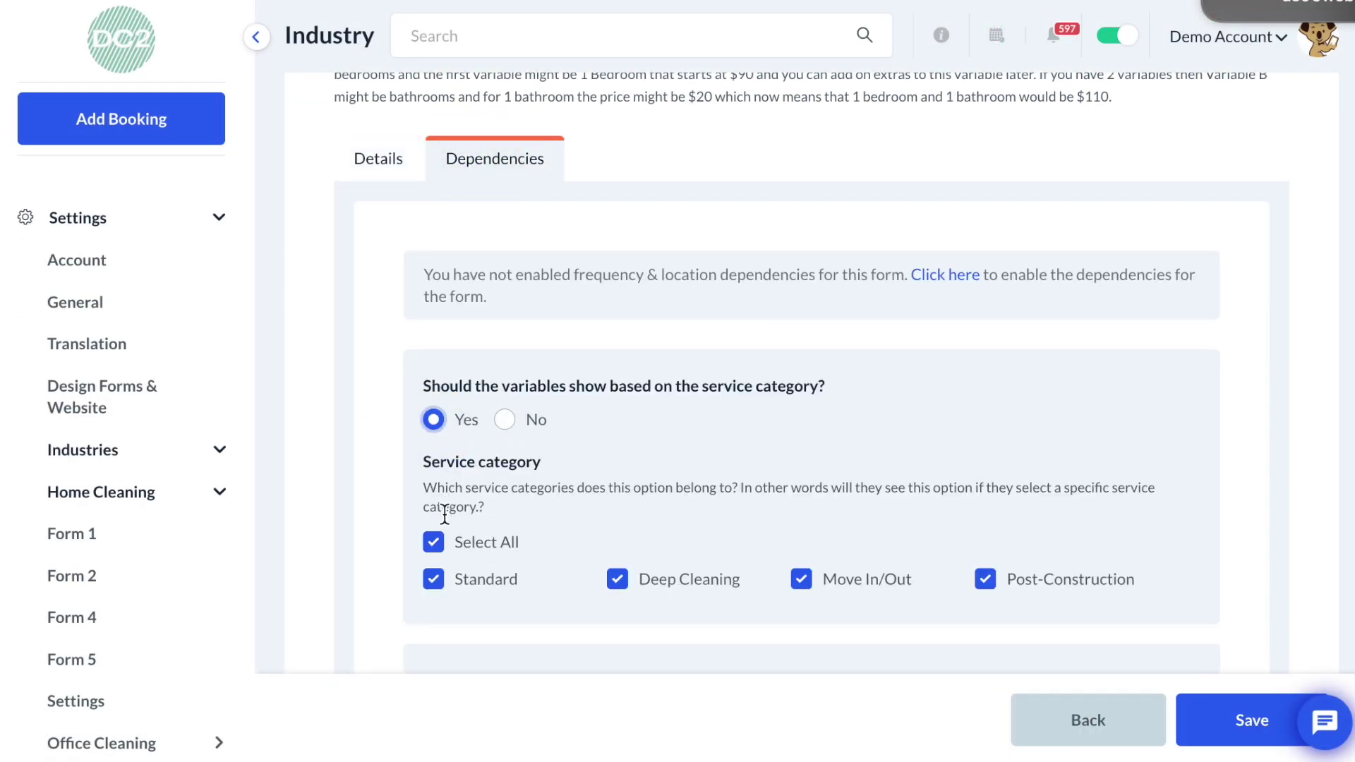
left_click(436, 545)
left_click(434, 579)
left_click(1251, 720)
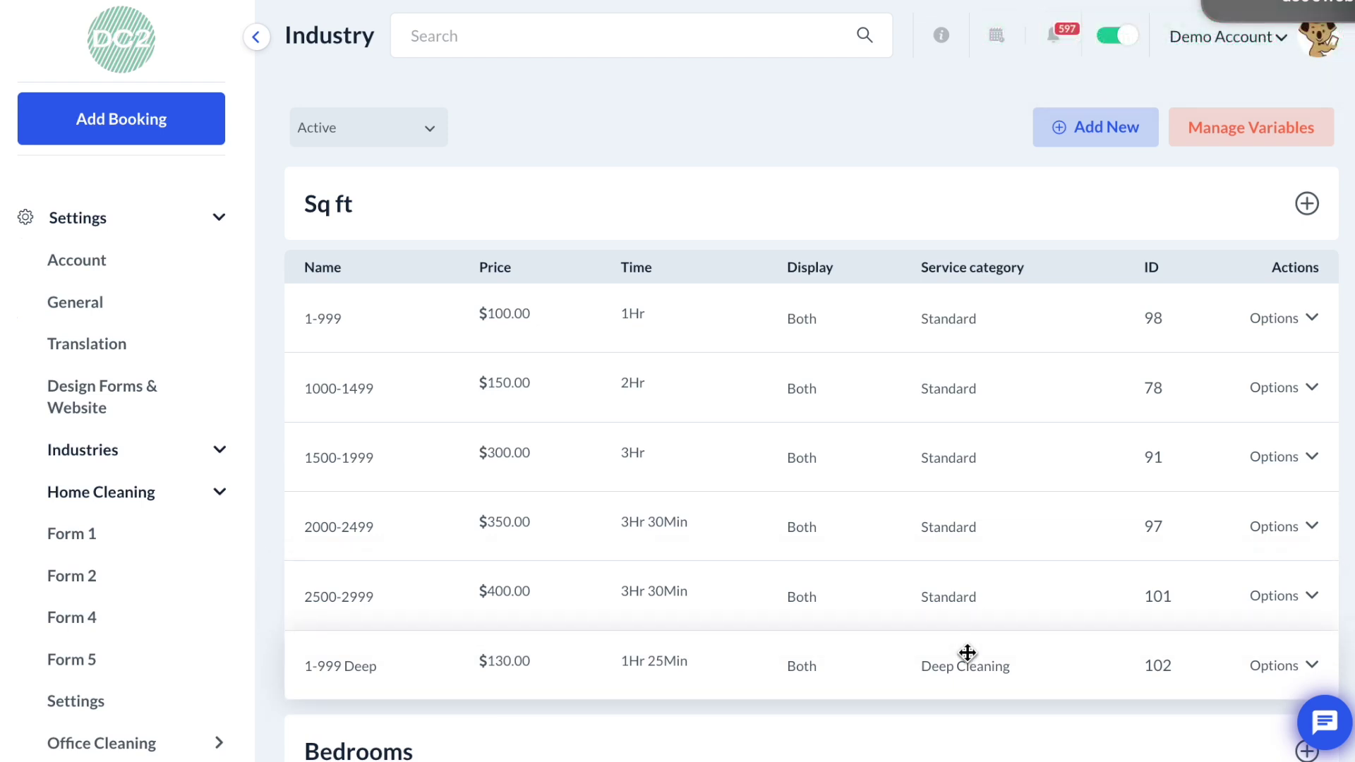
Duplicate the 1000-1499 Sq ft pricing parameter and confirm the duplication
scroll(967, 653, "down", 2)
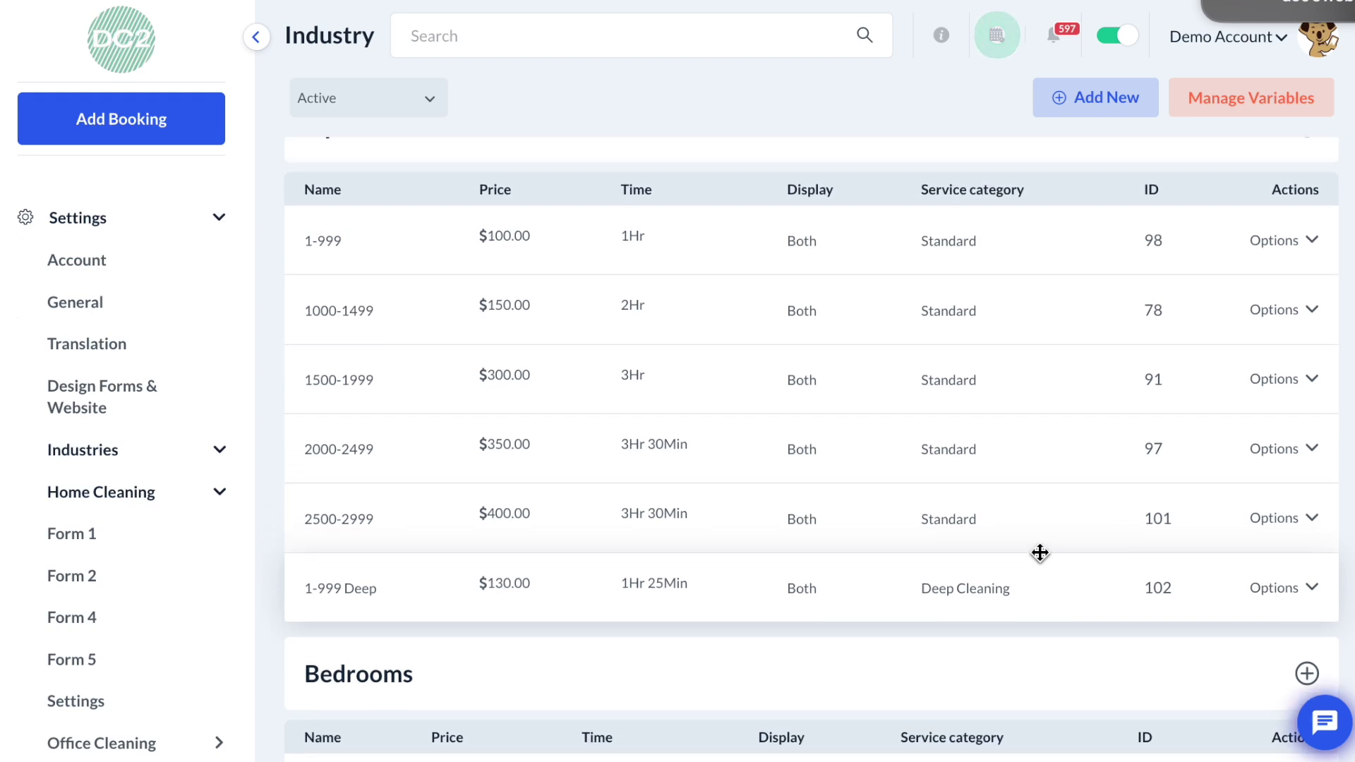
scroll(1040, 553, "up", 1)
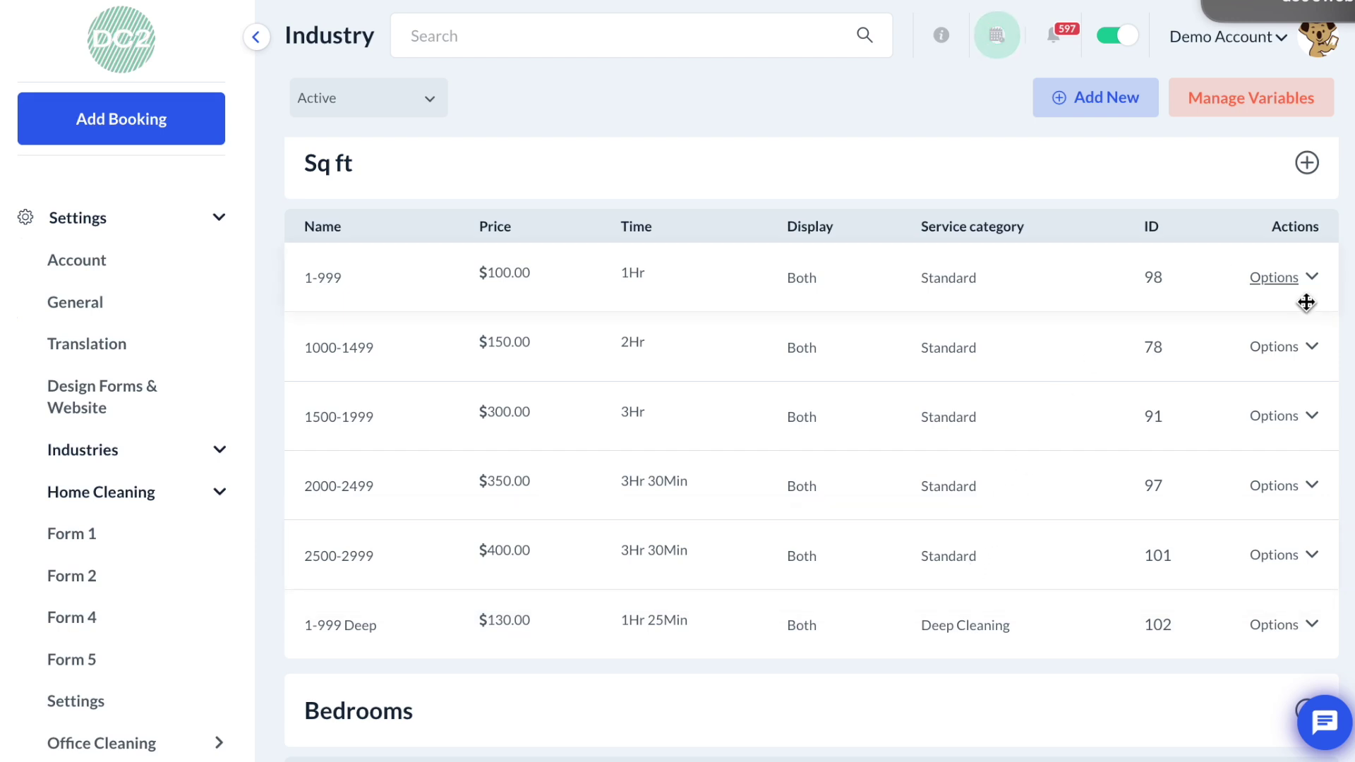
left_click(1299, 355)
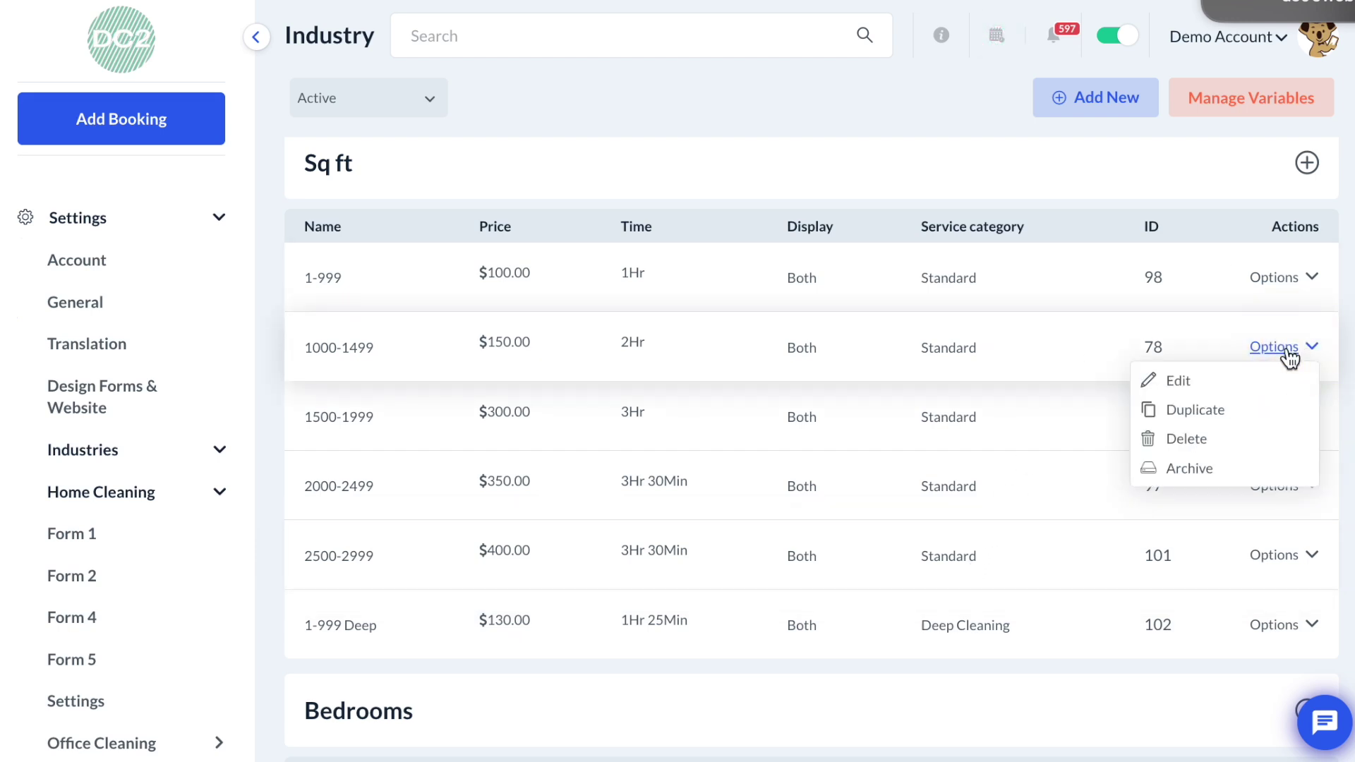
left_click(1216, 417)
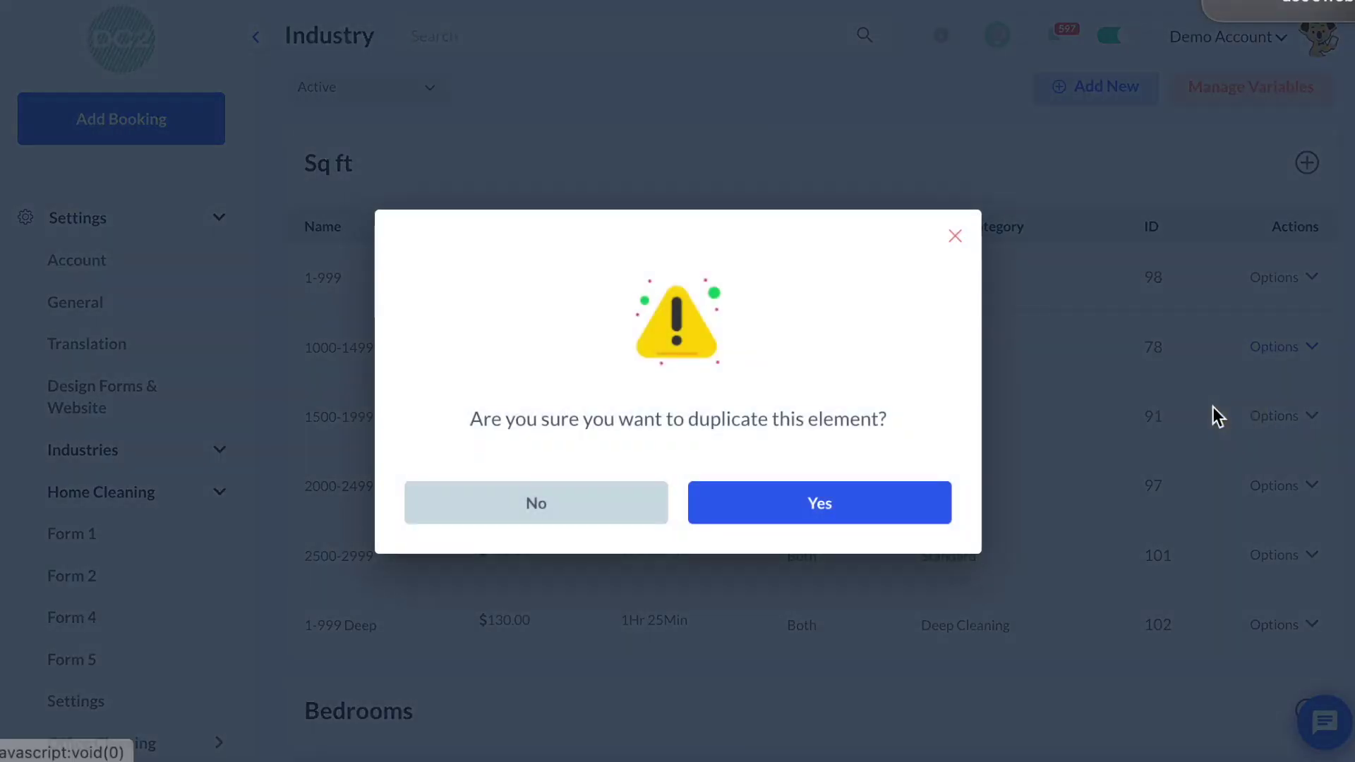
left_click(791, 500)
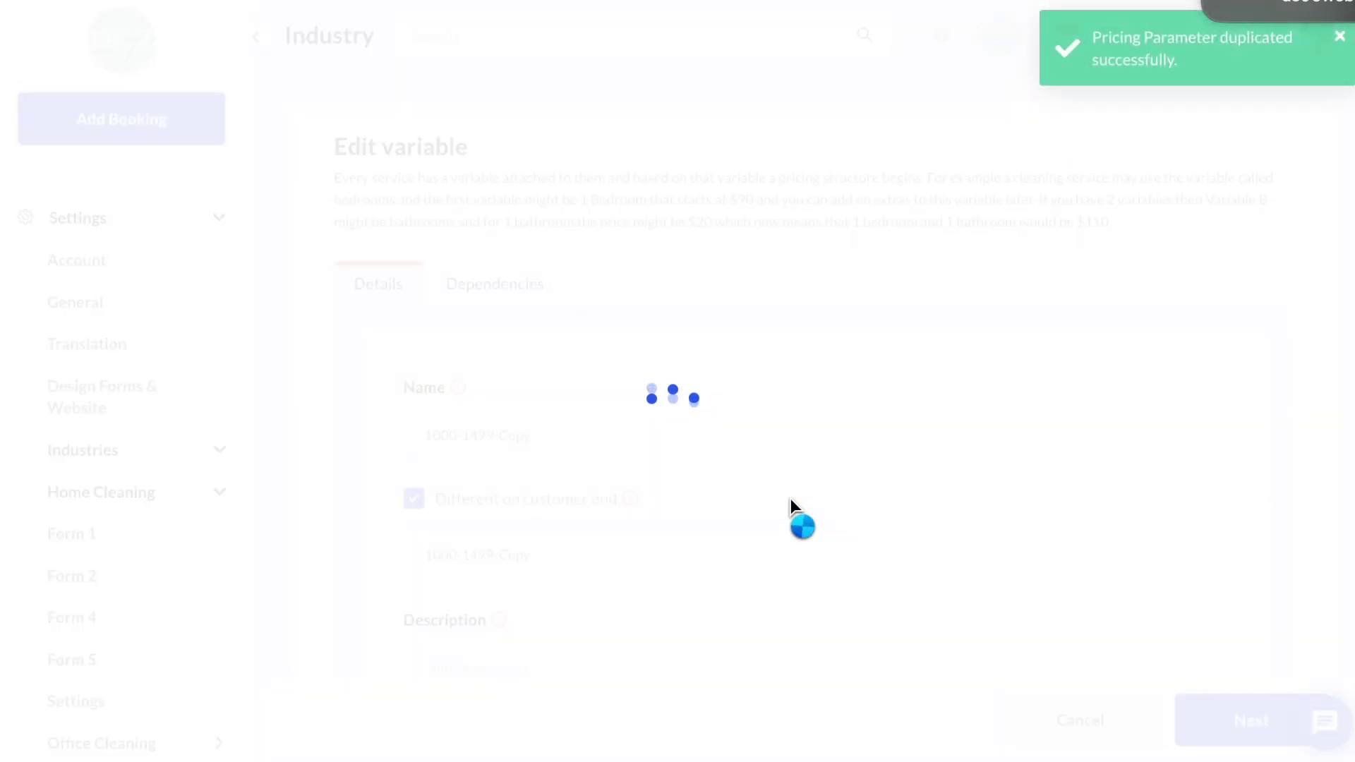
Remove the "-Copy" suffix from the duplicate's name and customer-end name, leaving 1000-1499 in both
left_click(496, 432)
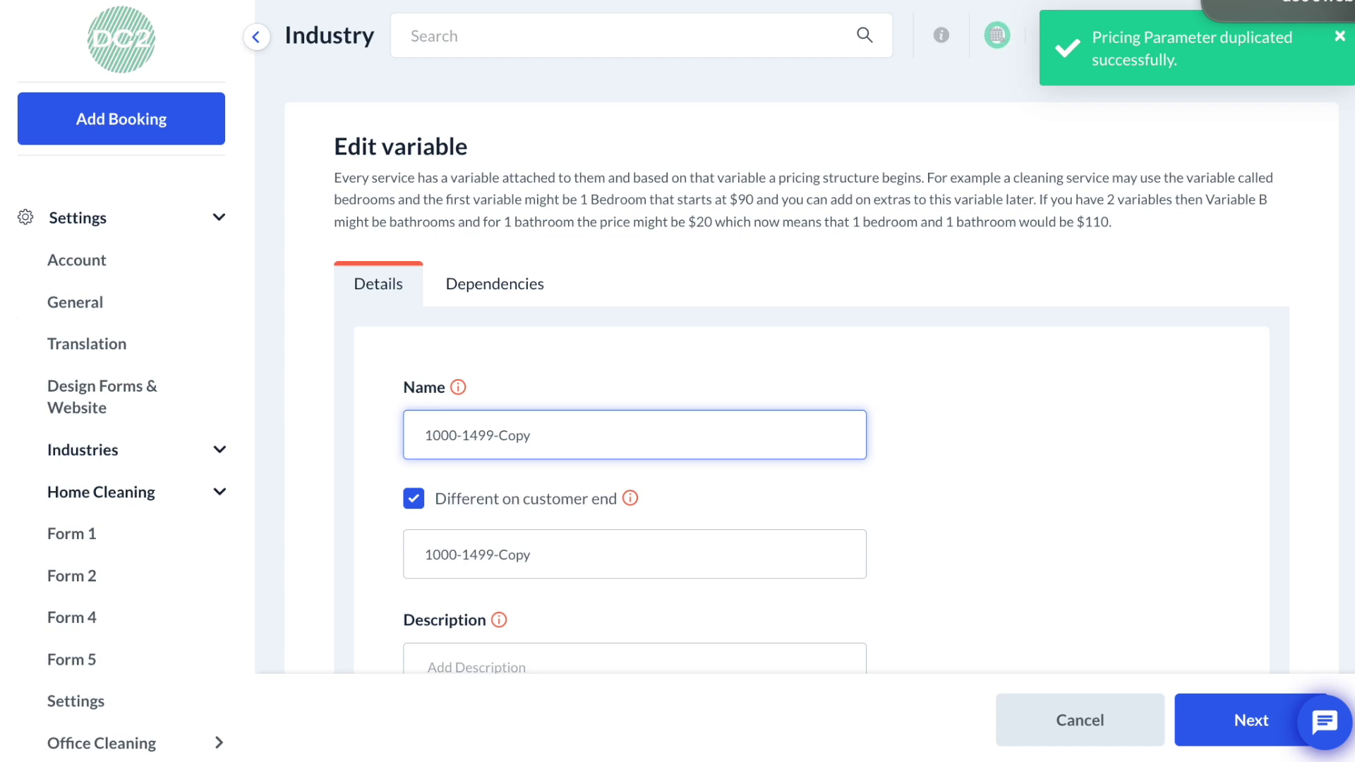
key("BackSpace")
double_click(518, 553)
key("BackSpace")
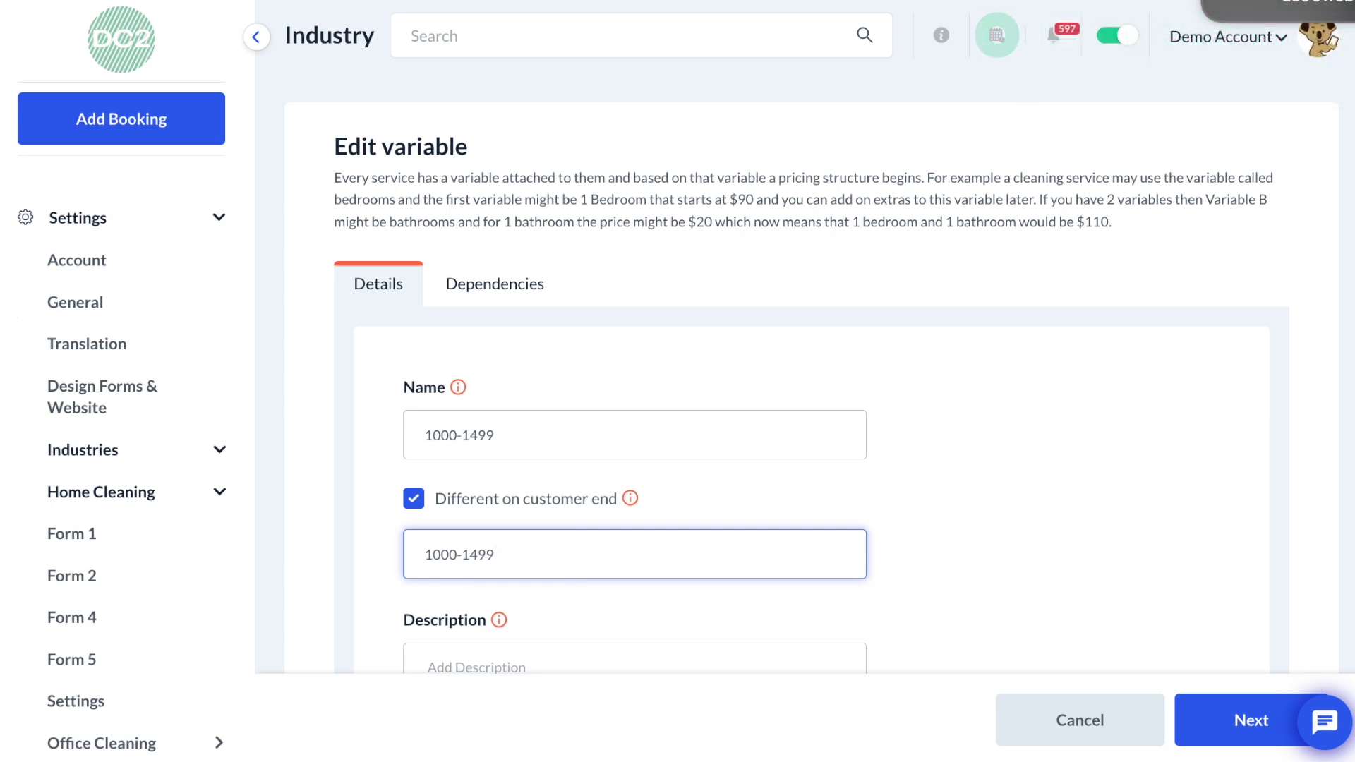
Rename the duplicated parameter 1000-1499 Deep, keeping 1000-1499 as its customer-end name
left_click(580, 432)
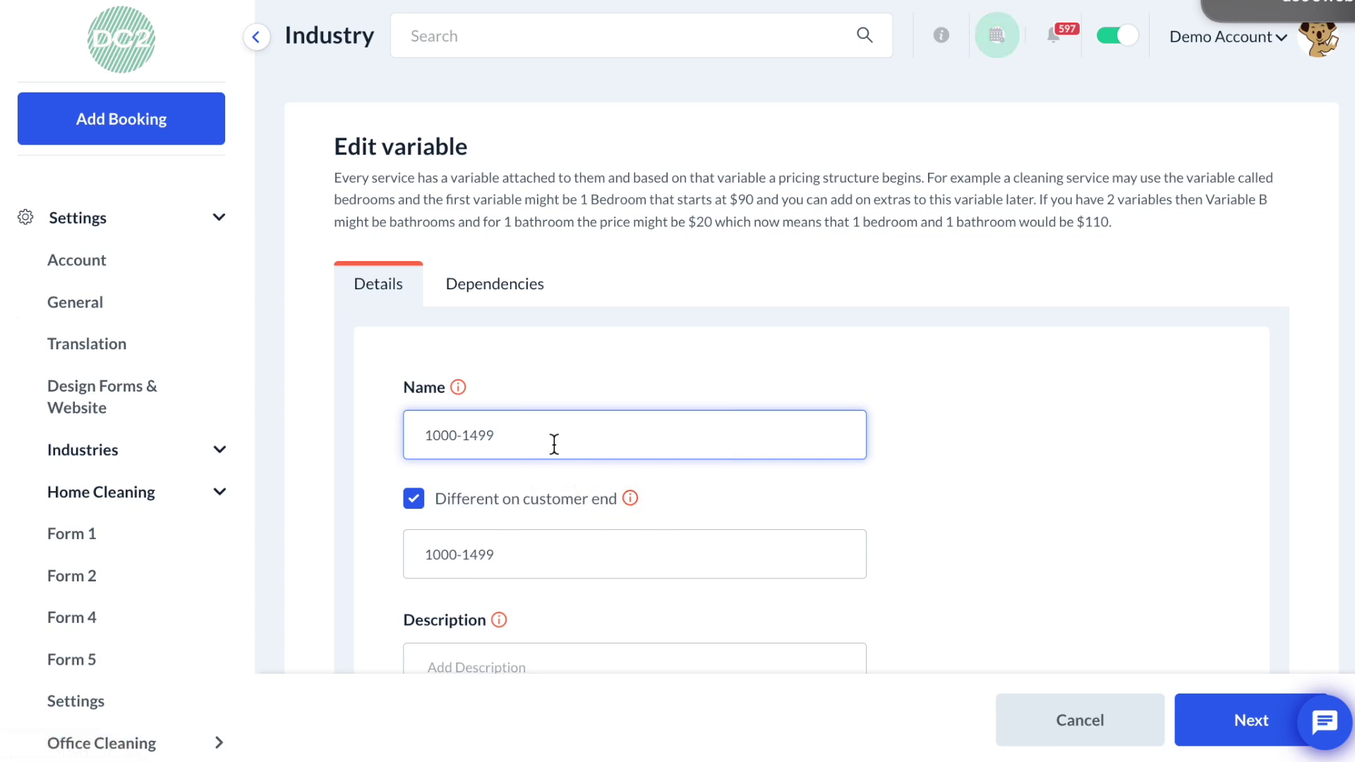
left_click(500, 433)
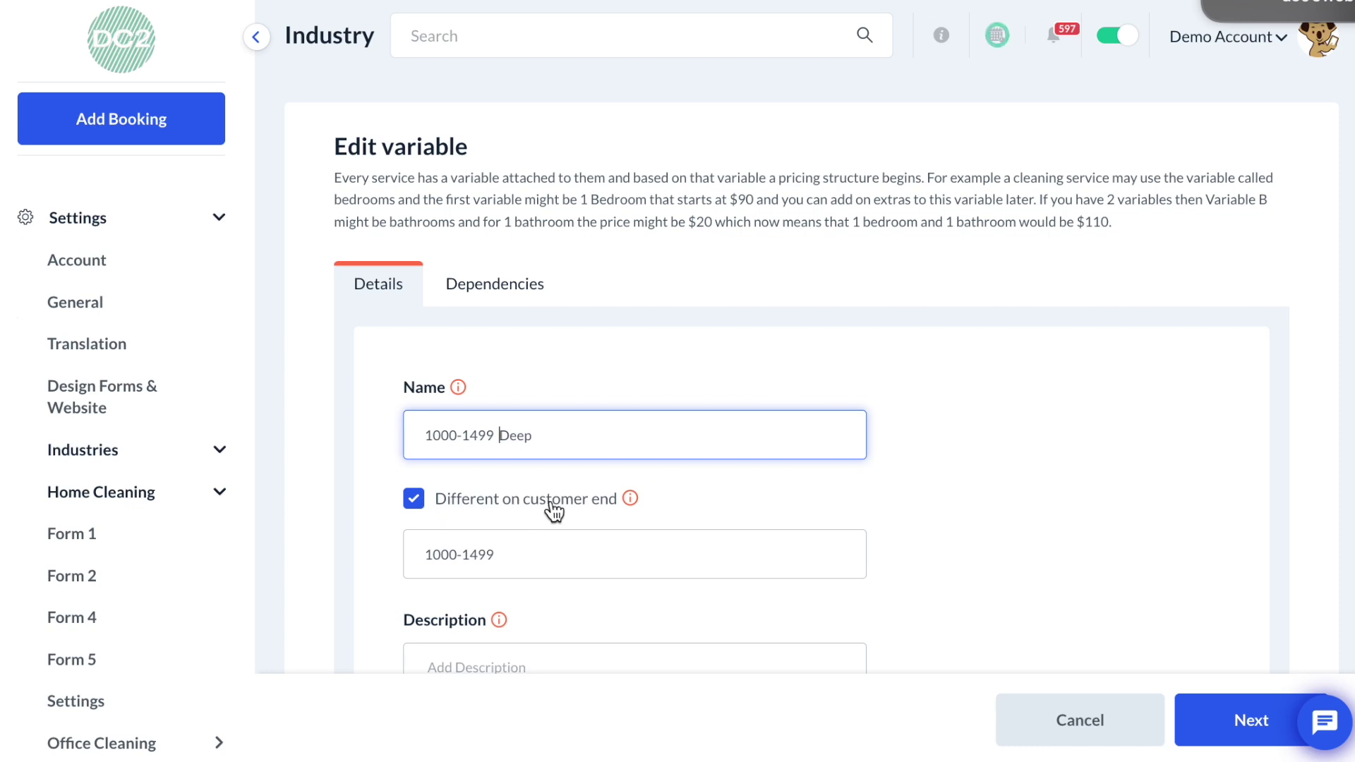
left_click(518, 556)
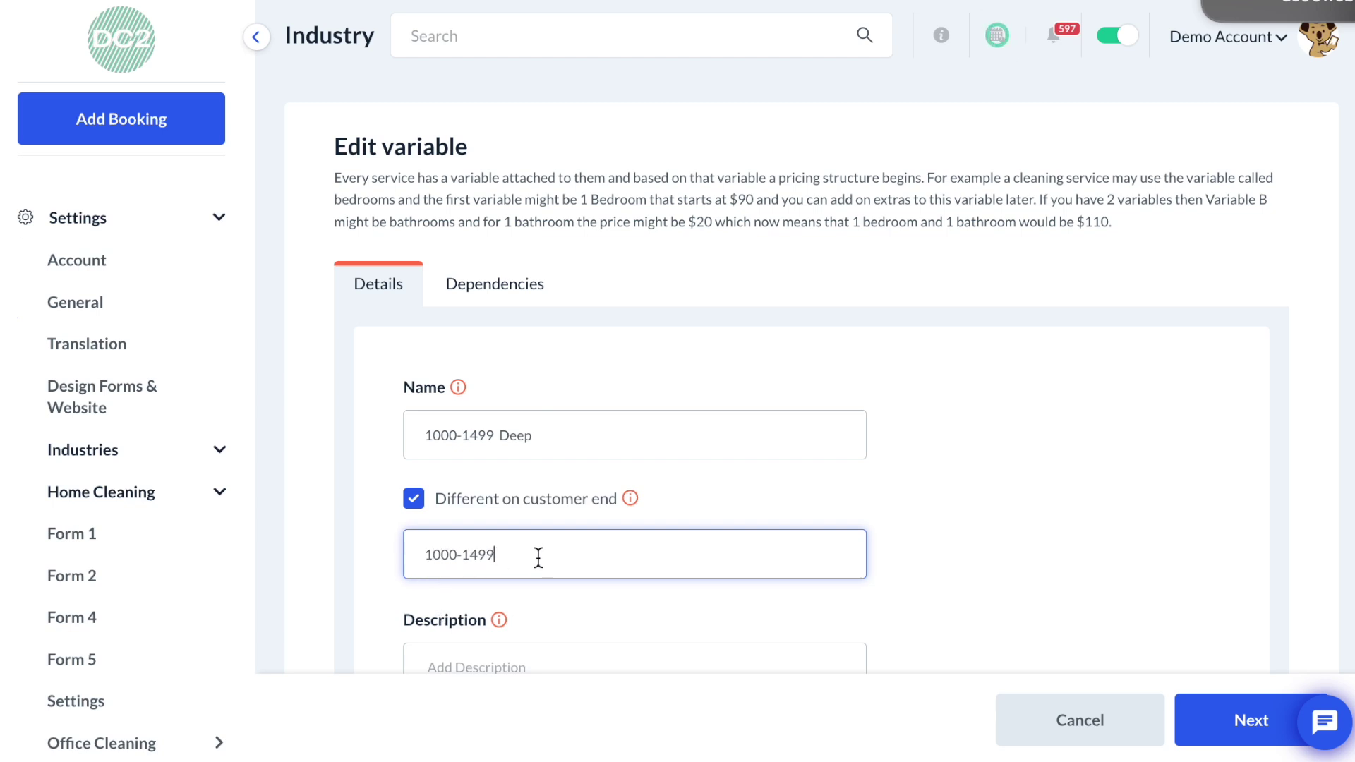
Set the price of the 1000-1499 Deep parameter to $180.00
scroll(543, 553, "down", 8)
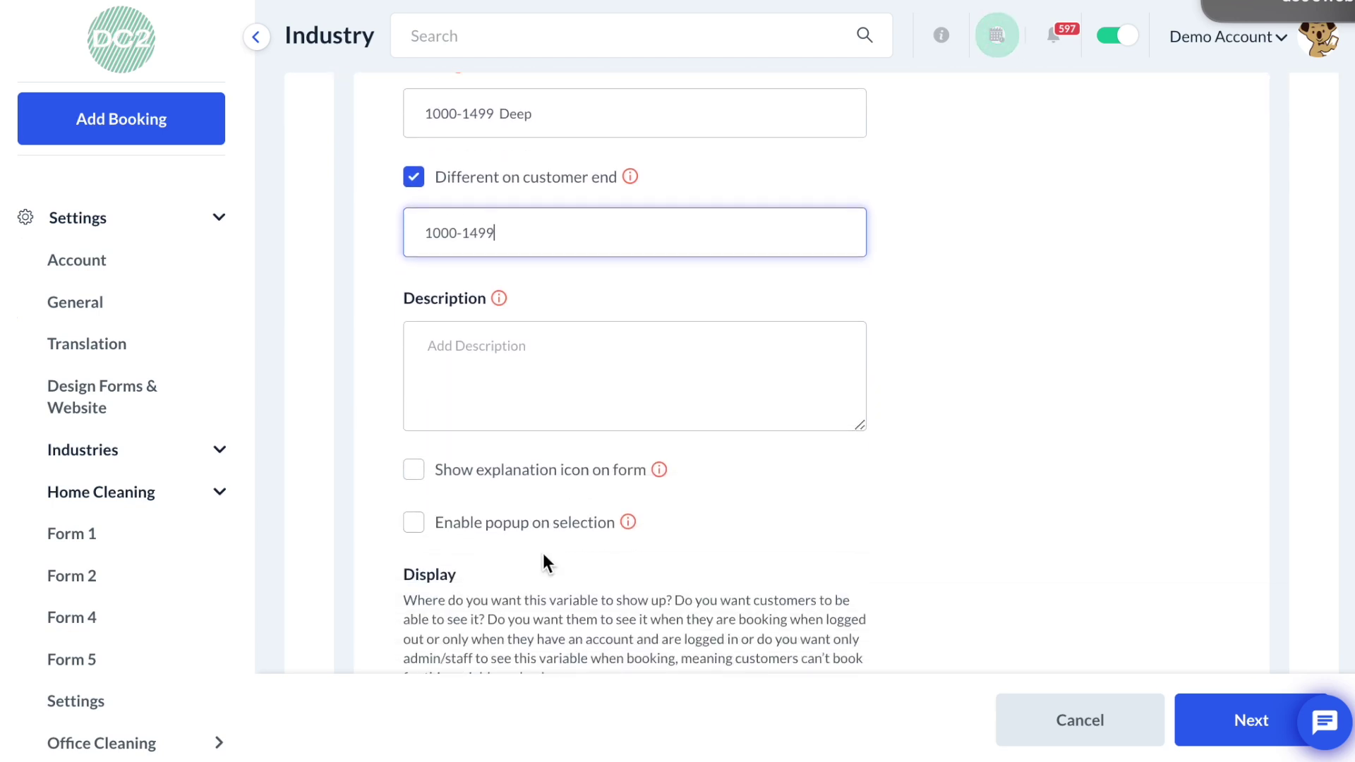
scroll(543, 555, "down", 7)
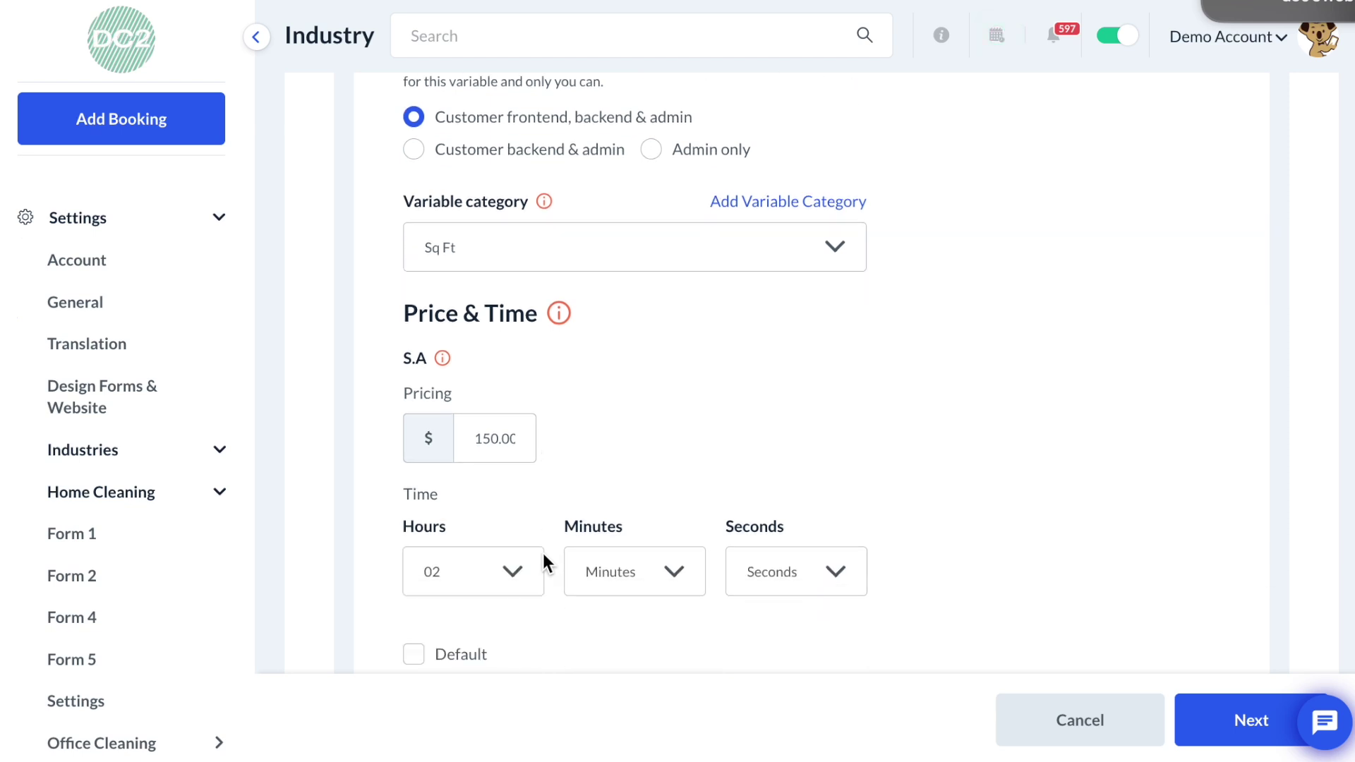
scroll(544, 562, "down", 1)
left_click(490, 282)
left_click(490, 281)
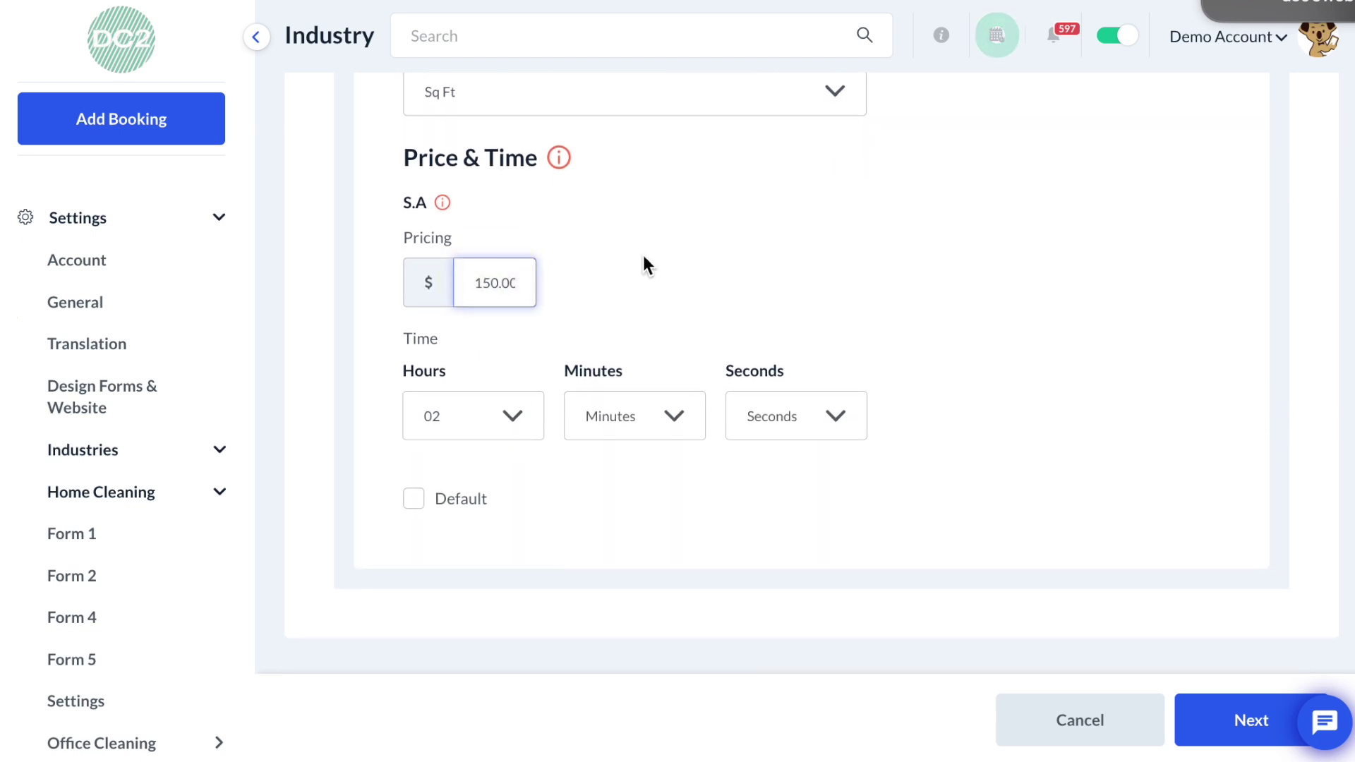
key("BackSpace")
type("8")
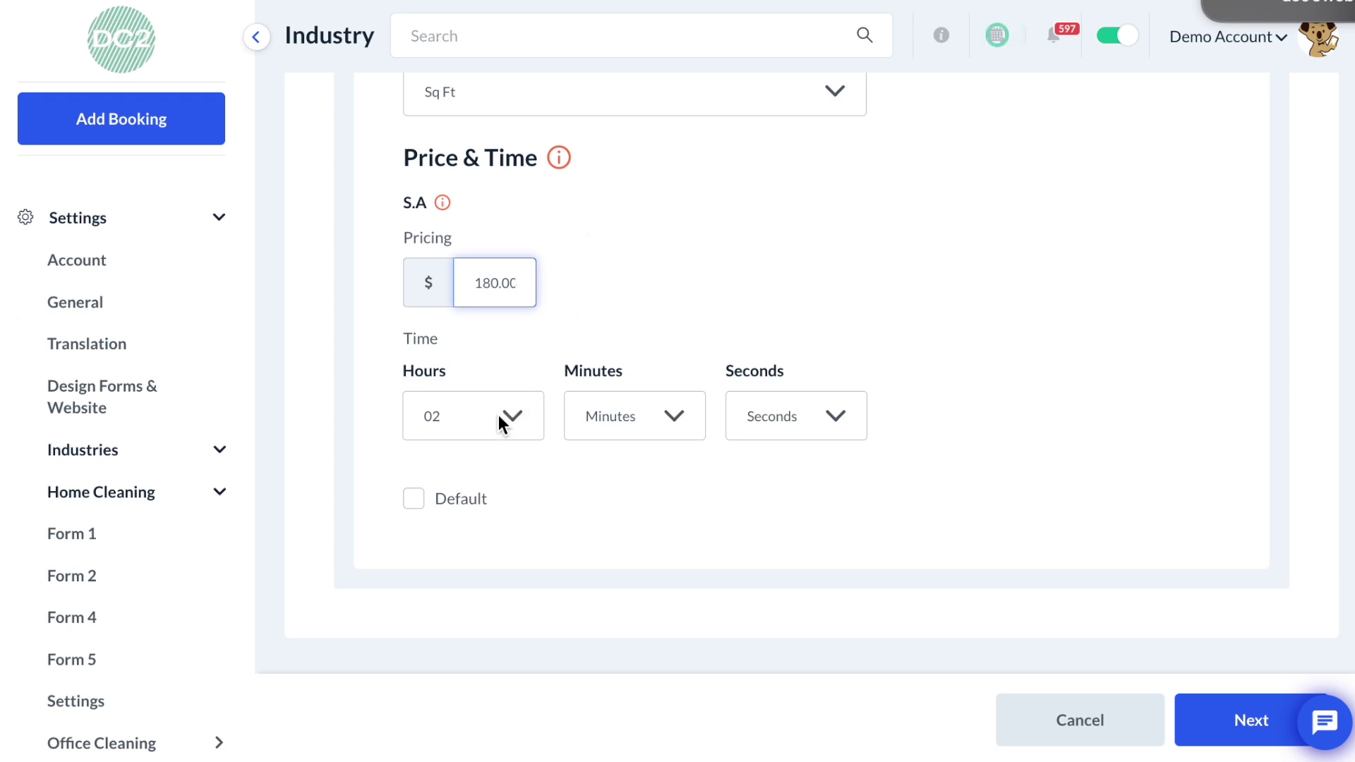
Set the minutes of the 1000-1499 Deep parameter's time to 30
left_click(625, 415)
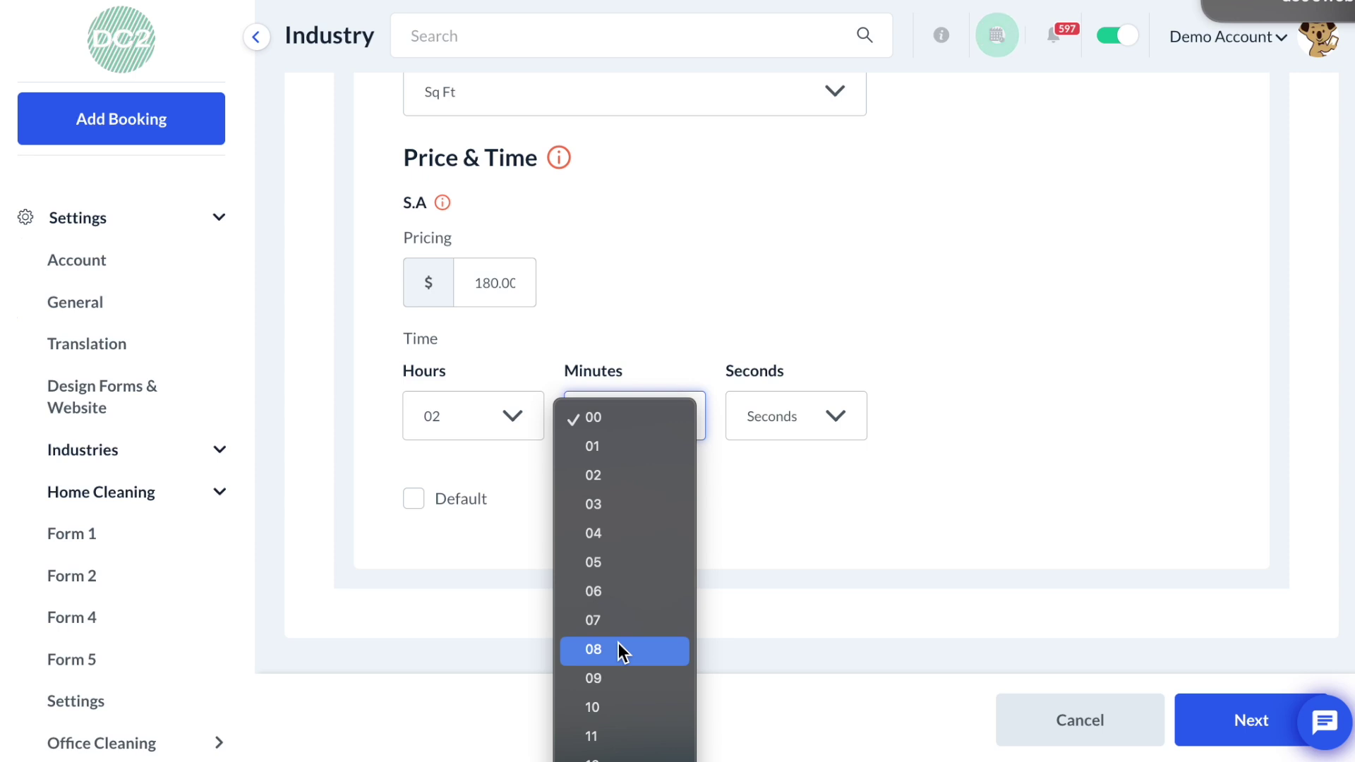
scroll(618, 643, "down", 5)
scroll(618, 642, "down", 1)
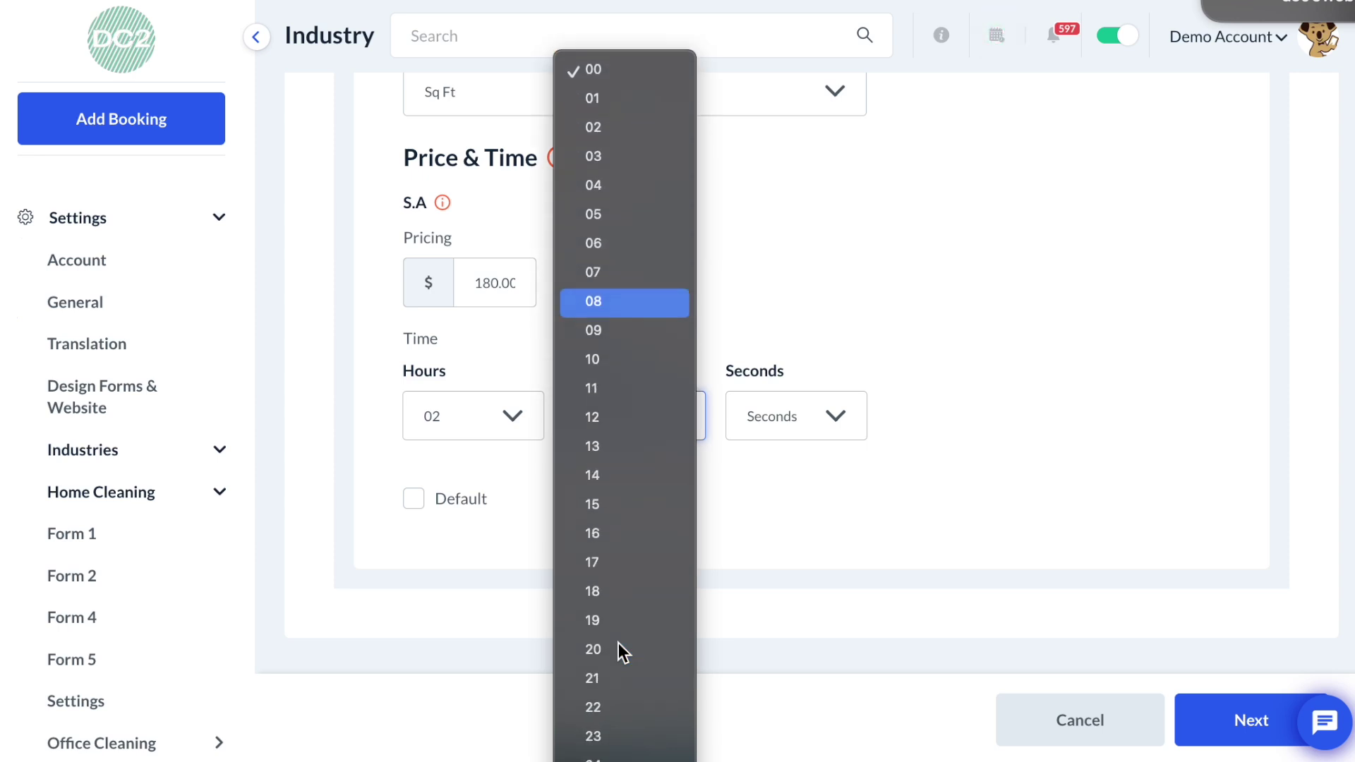
scroll(618, 643, "down", 1)
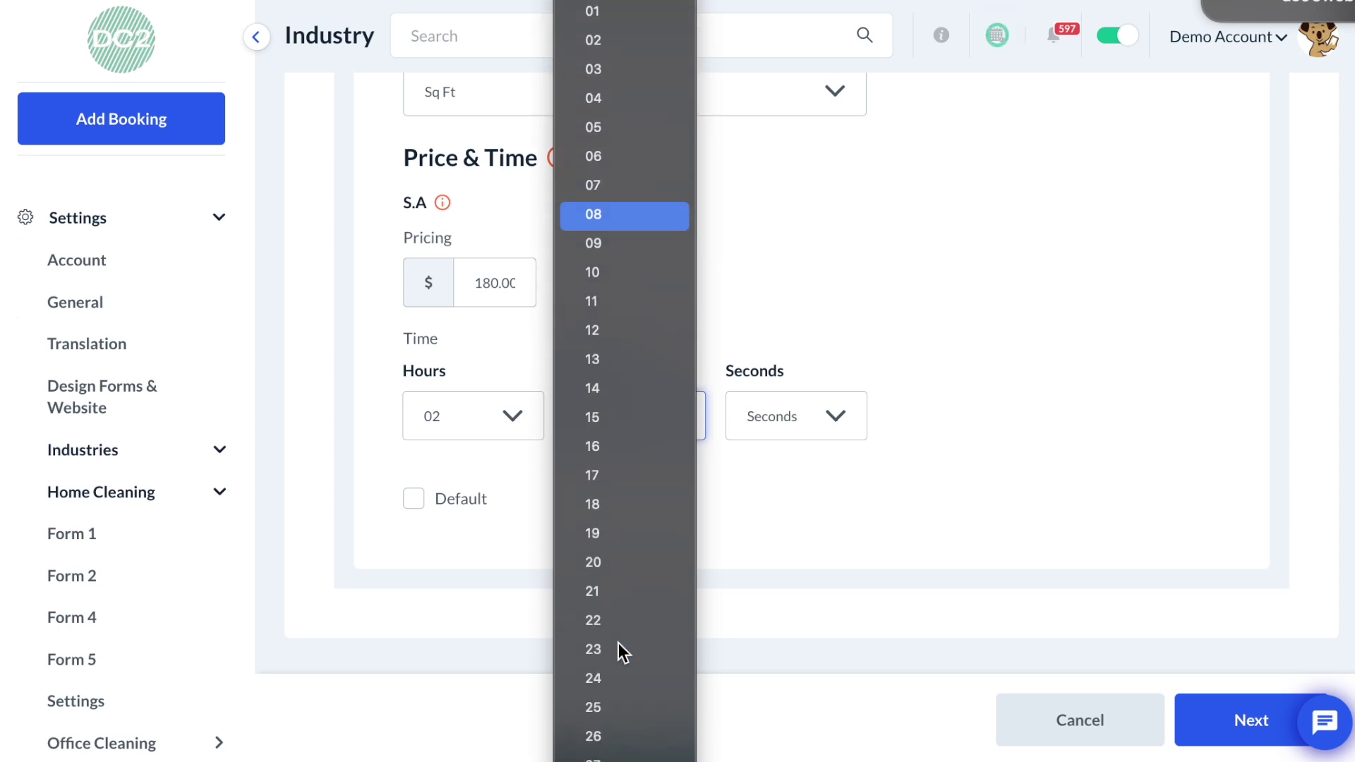
scroll(618, 643, "down", 1)
scroll(624, 659, "down", 1)
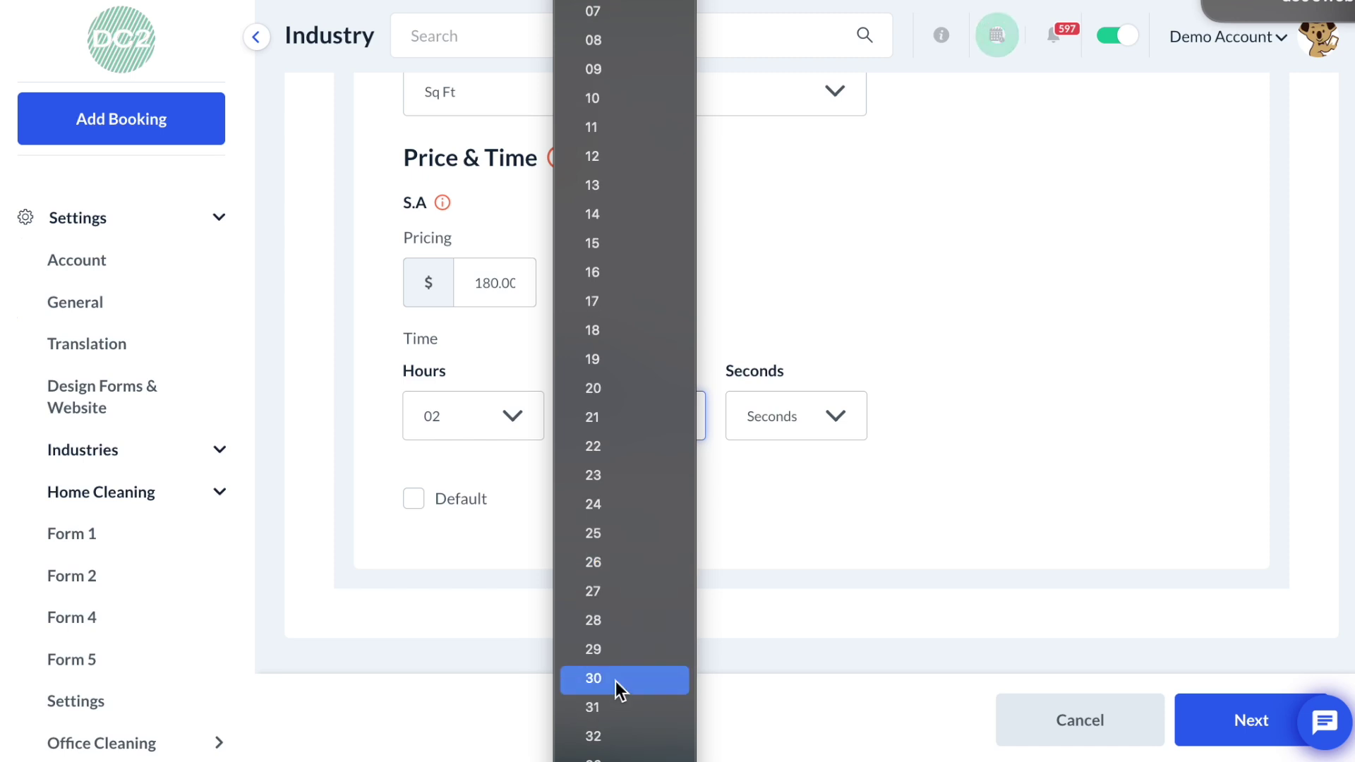
left_click(616, 681)
Switch the 1000-1499 Deep parameter's service category from Standard to Deep Cleaning and save it
left_click(1244, 720)
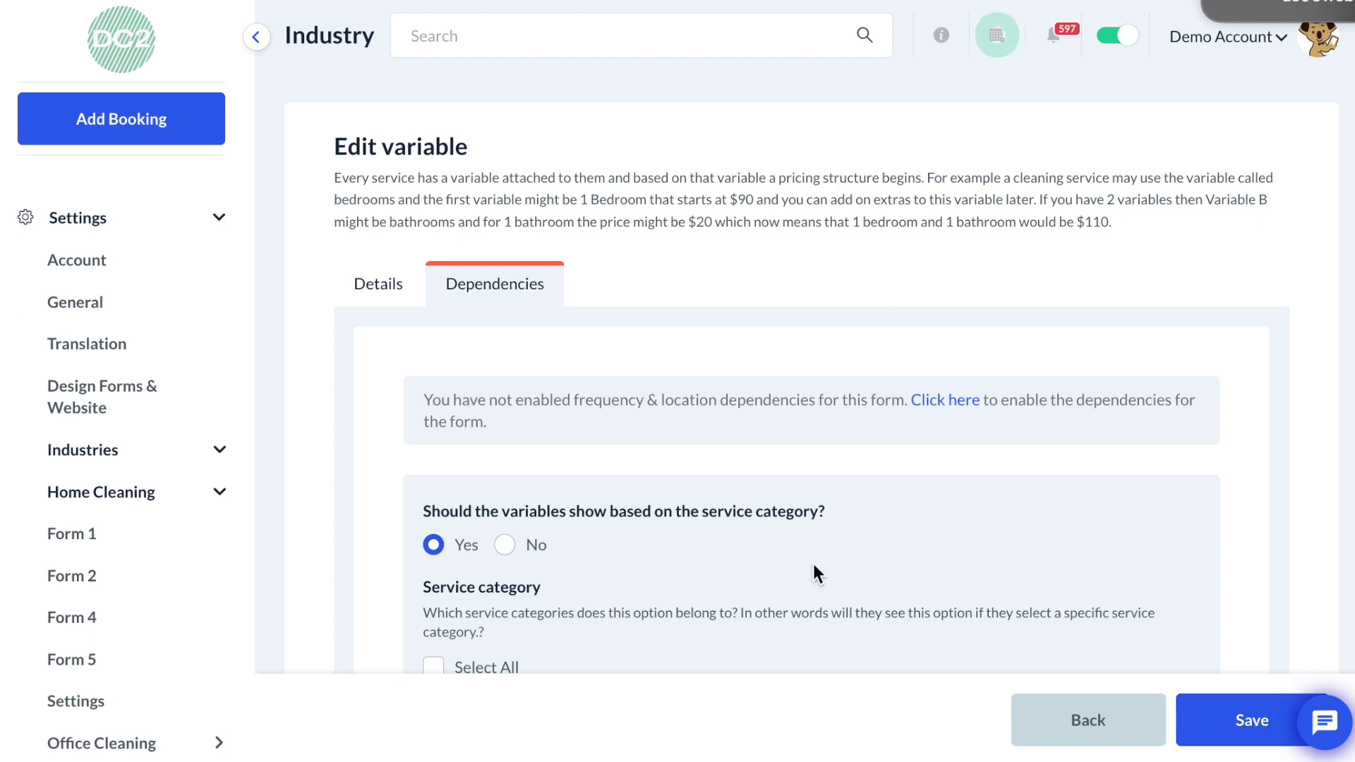
scroll(814, 567, "down", 1)
scroll(814, 567, "down", 1)
scroll(814, 566, "down", 1)
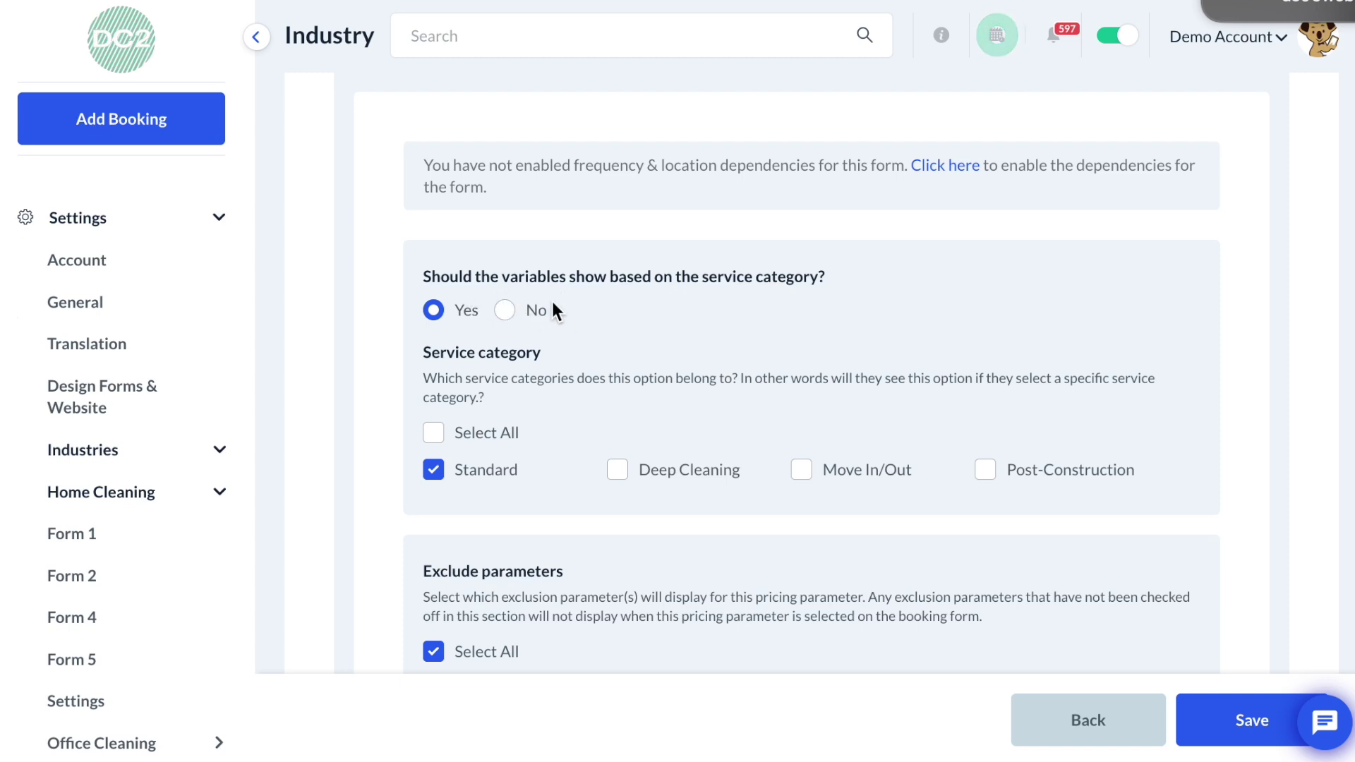
left_click(479, 478)
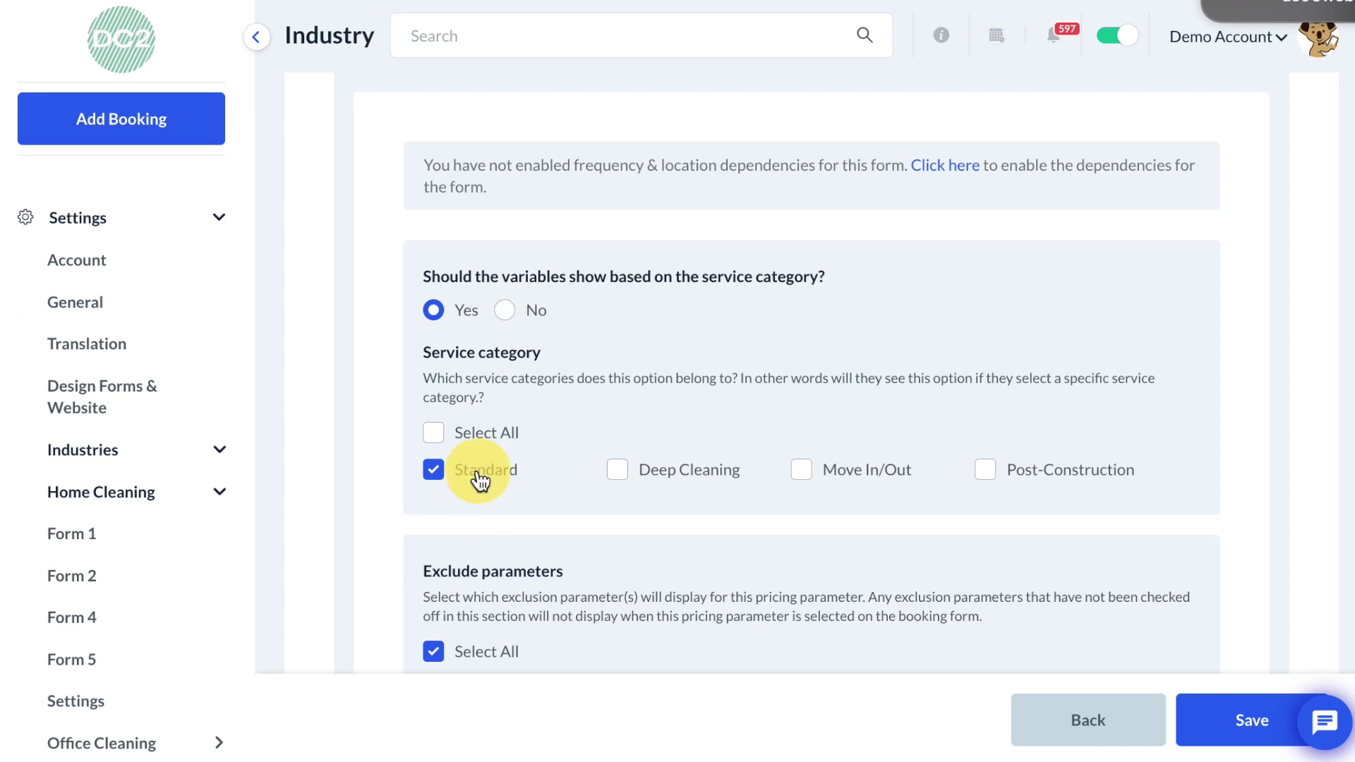
left_click(678, 480)
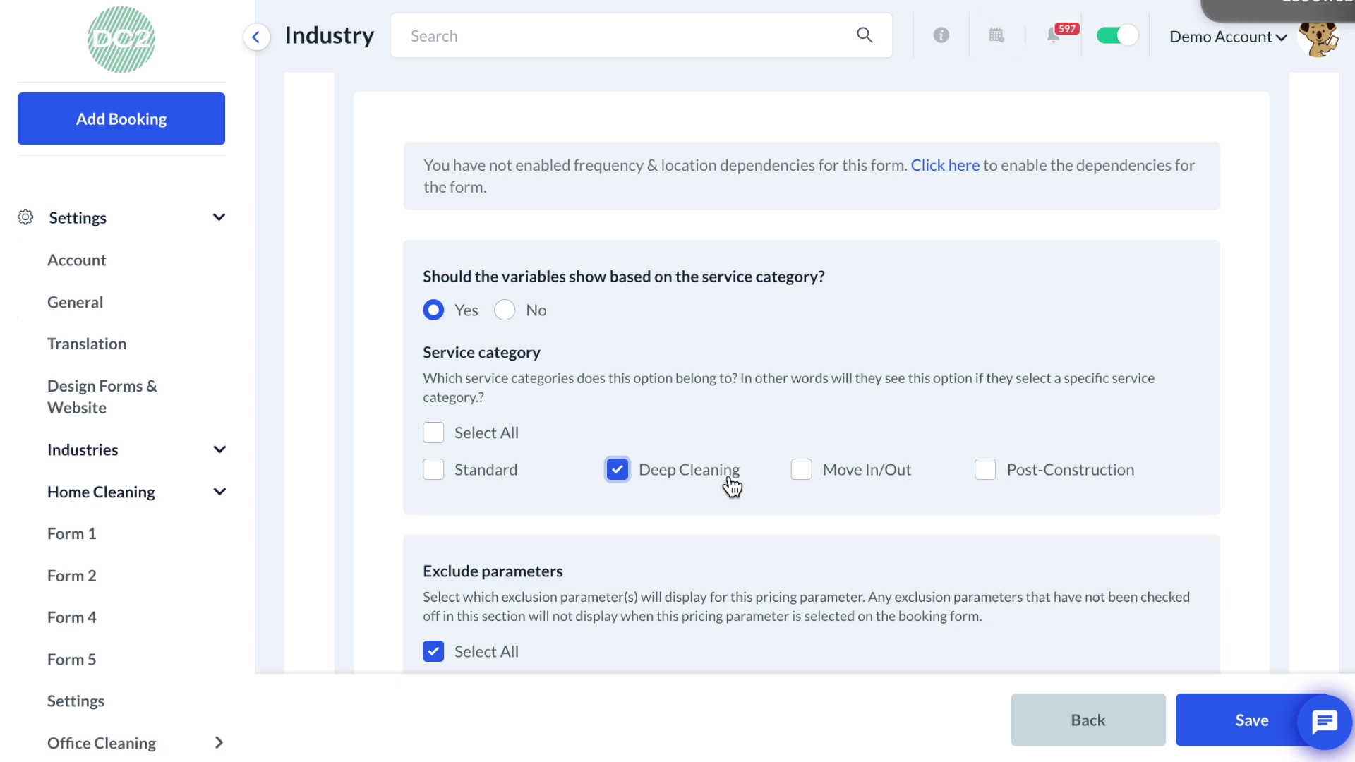
left_click(1219, 723)
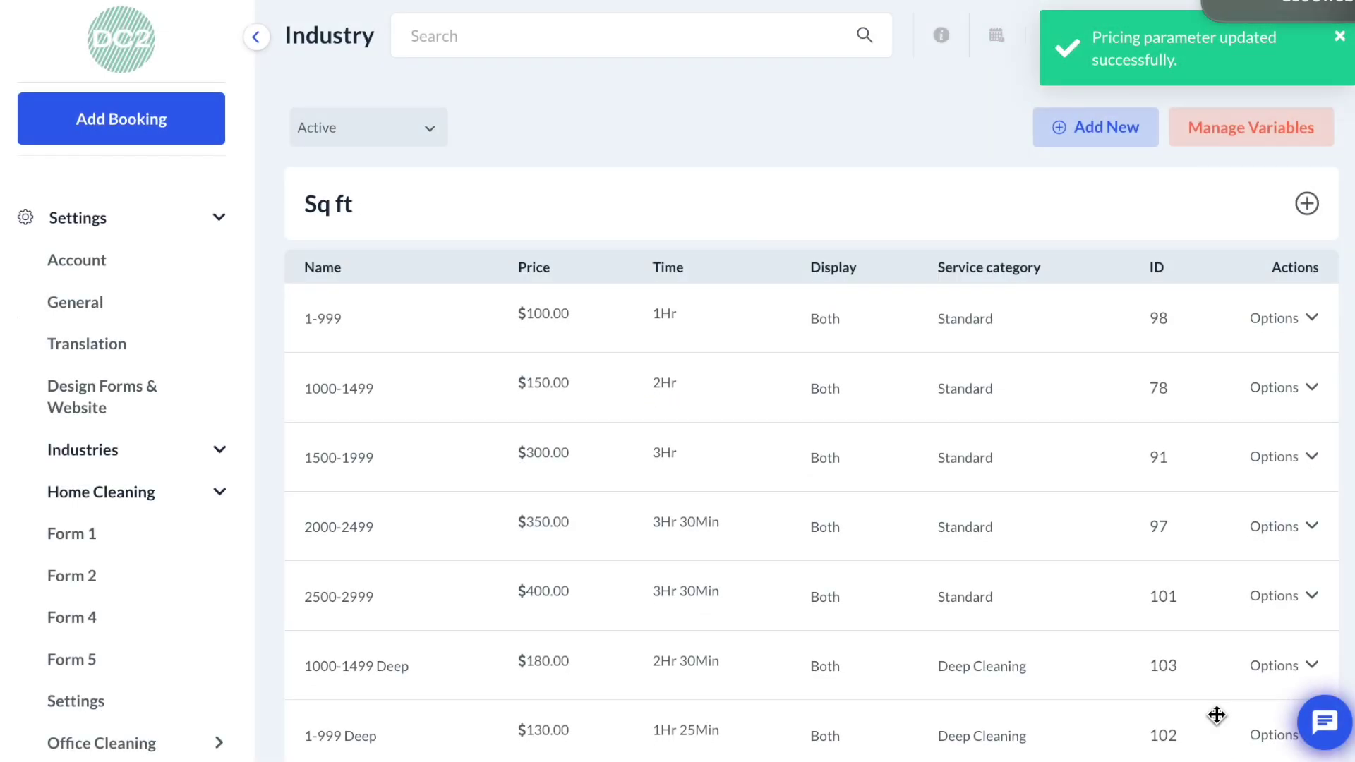
Move 1000-1499 Deep below 1-999 Deep in the Sq ft list and update the priority
scroll(841, 606, "down", 1)
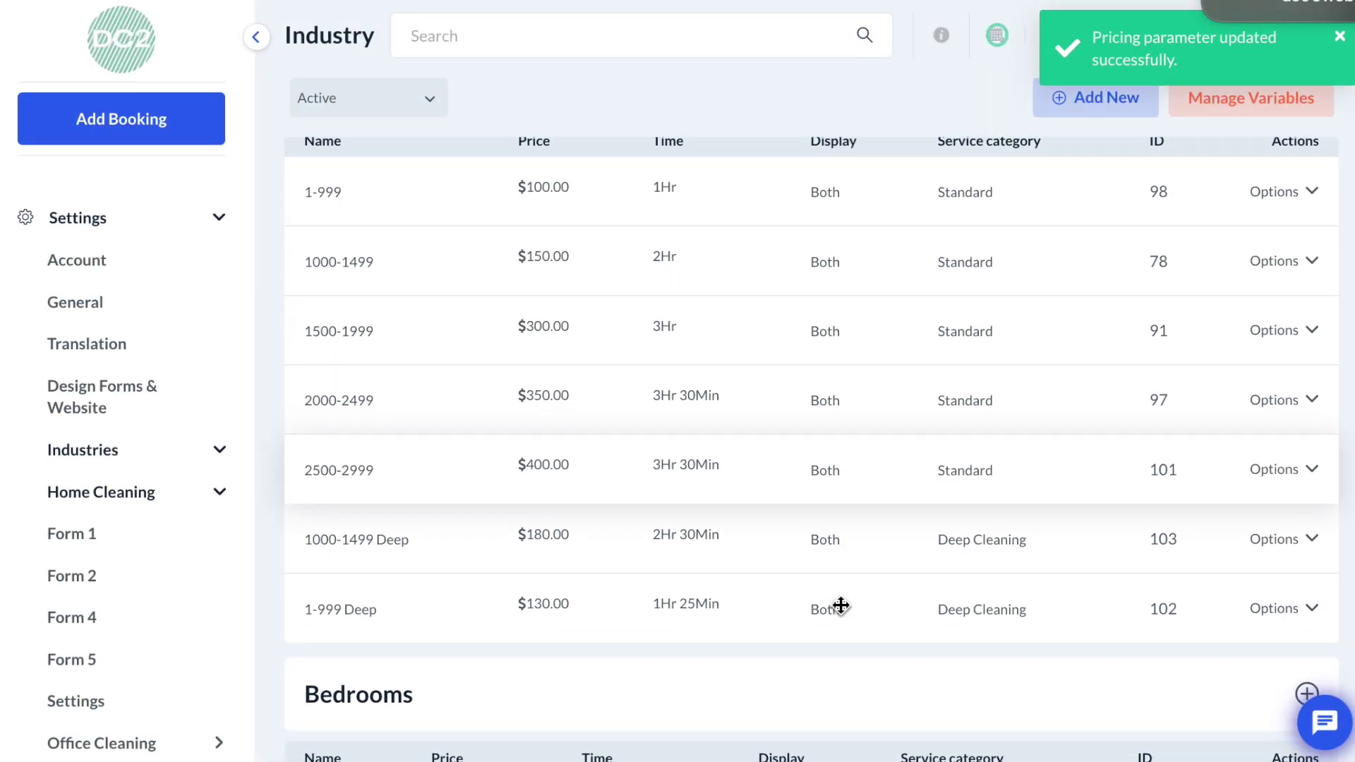
left_click_drag(421, 539, 423, 602)
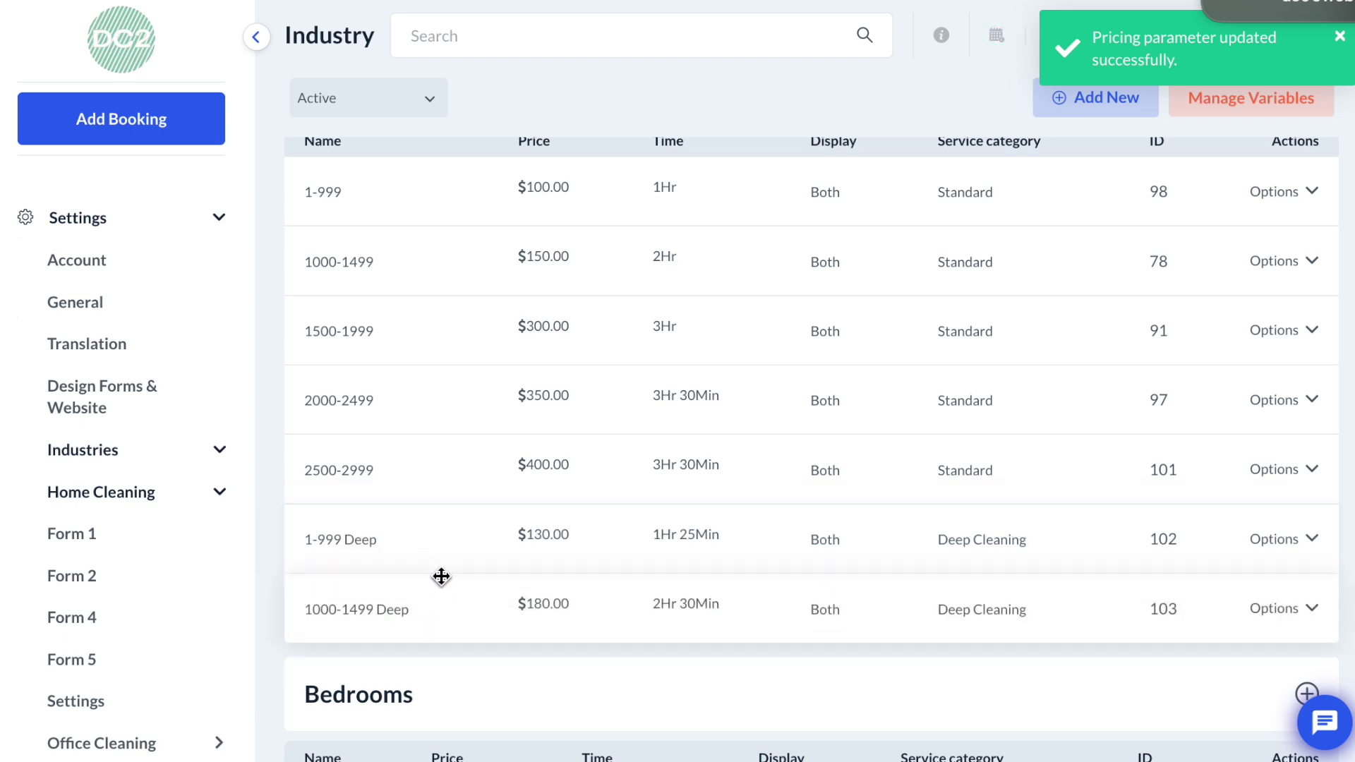
scroll(451, 613, "down", 3)
scroll(452, 612, "down", 10)
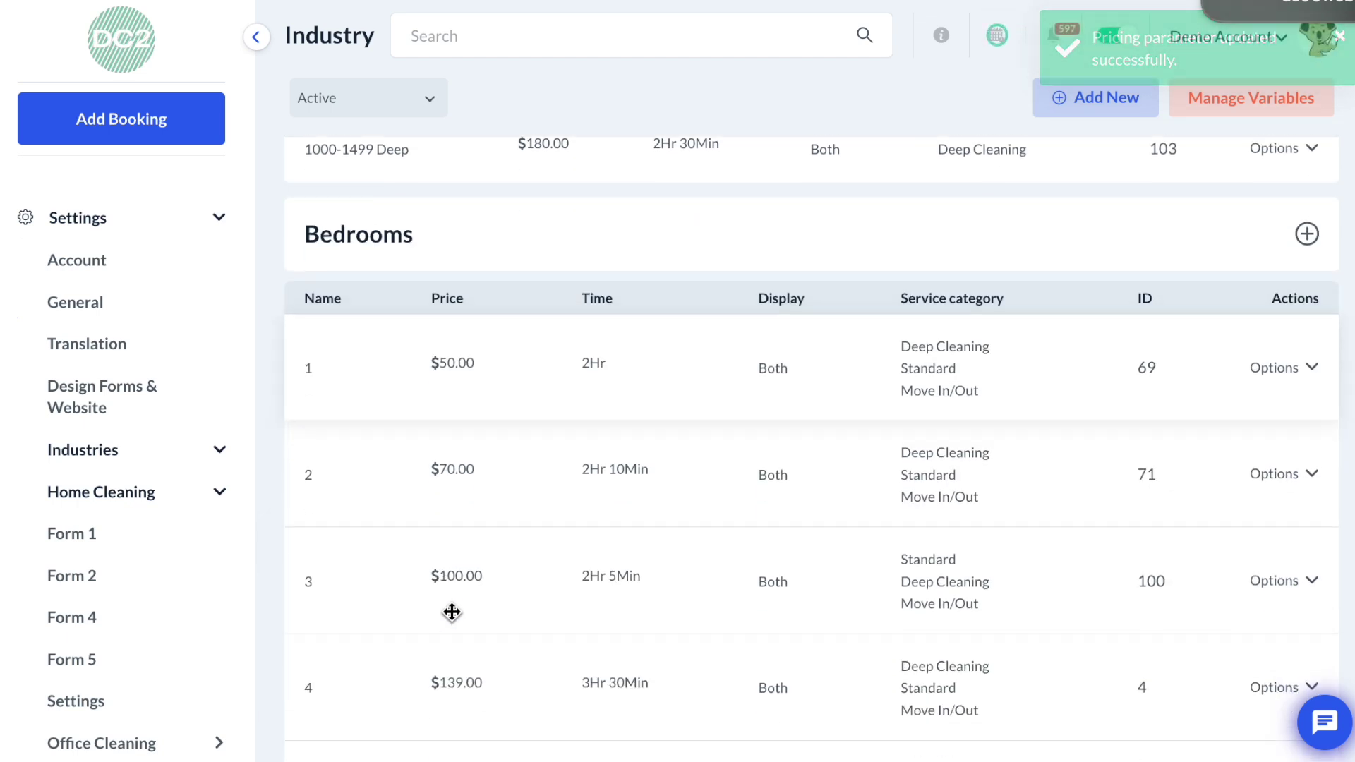
scroll(452, 635, "down", 5)
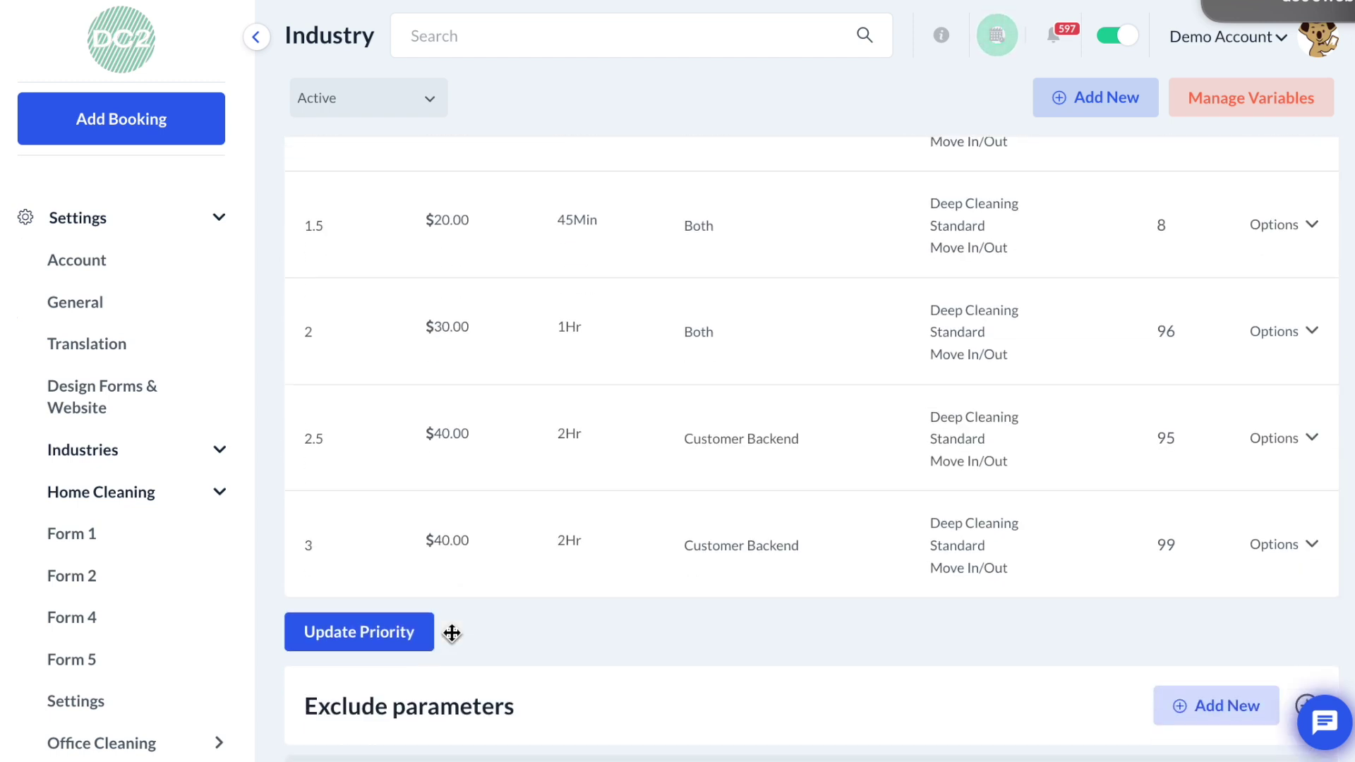
left_click(366, 619)
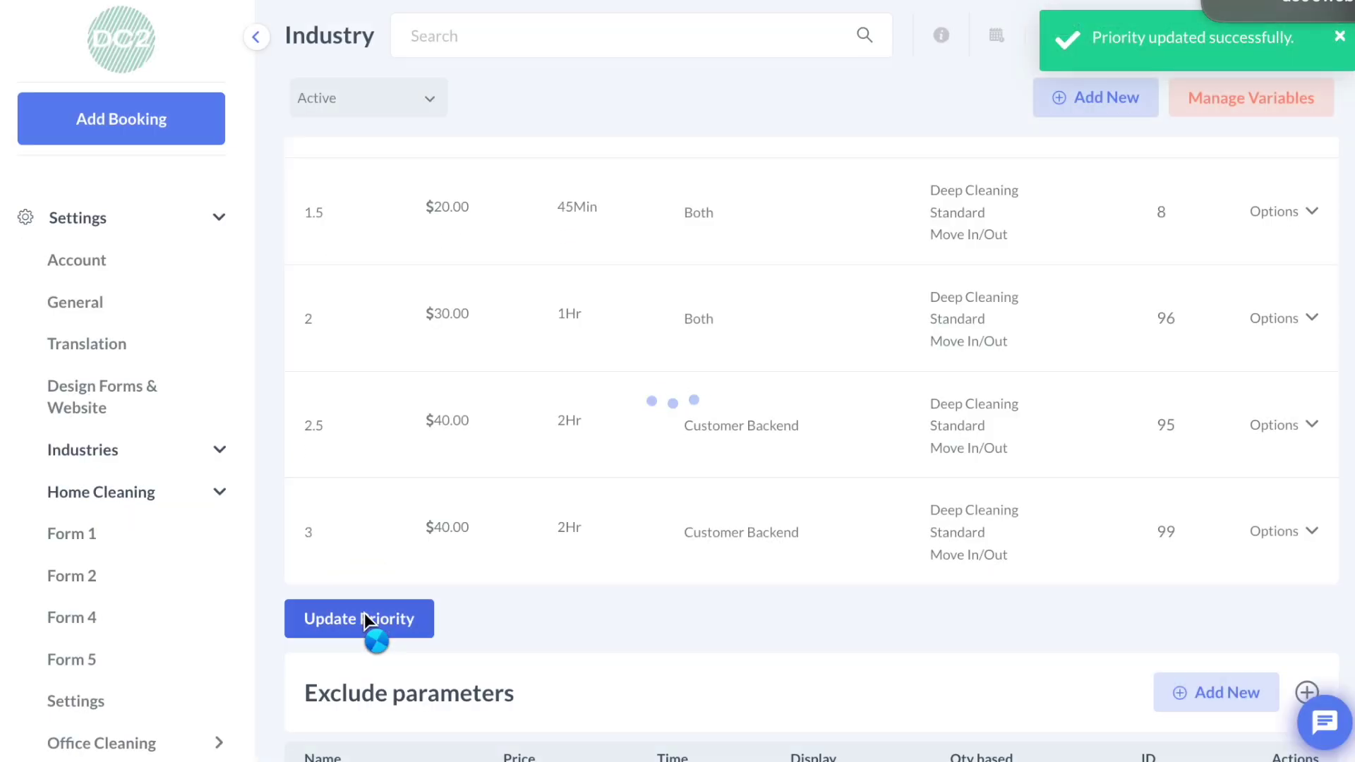
Duplicate the 1500-1999 Sq ft pricing parameter and confirm the duplication
scroll(986, 375, "up", 3)
scroll(986, 375, "up", 15)
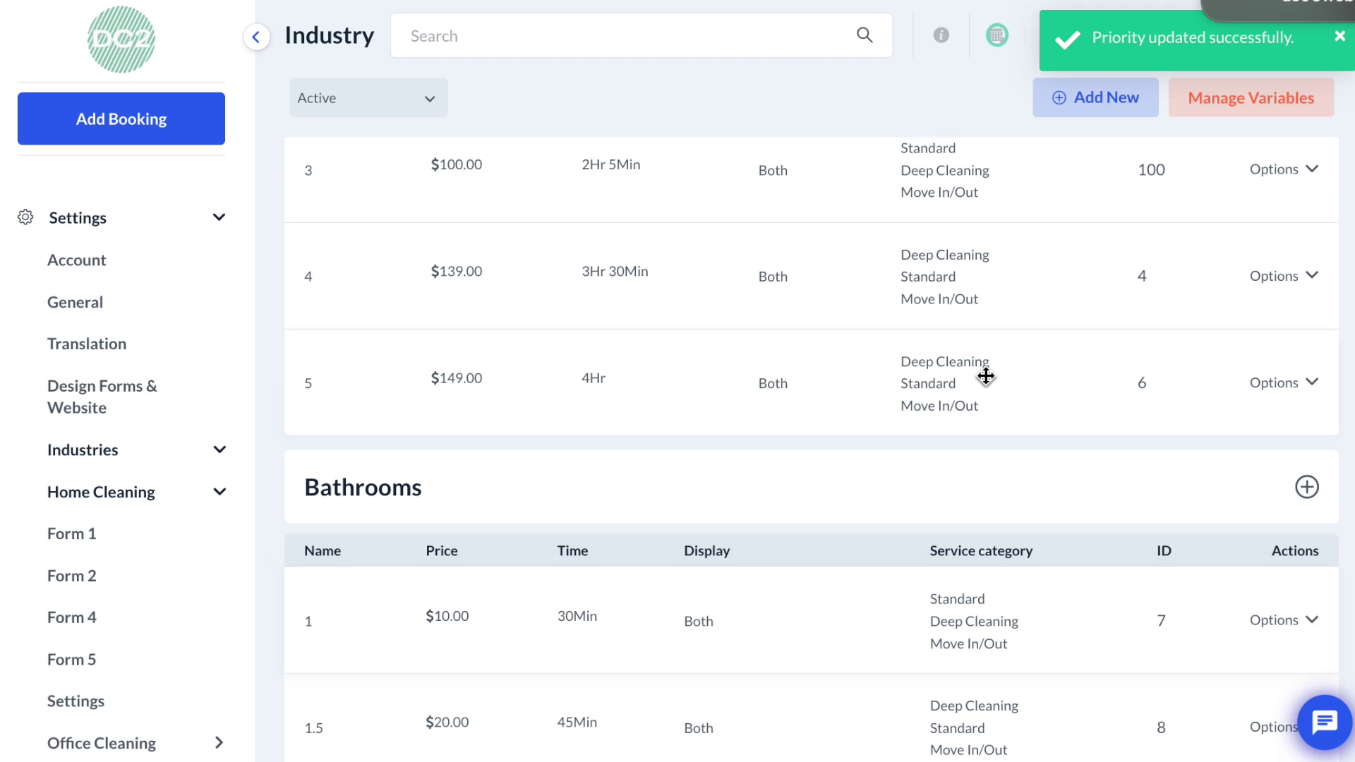
scroll(986, 376, "down", 1)
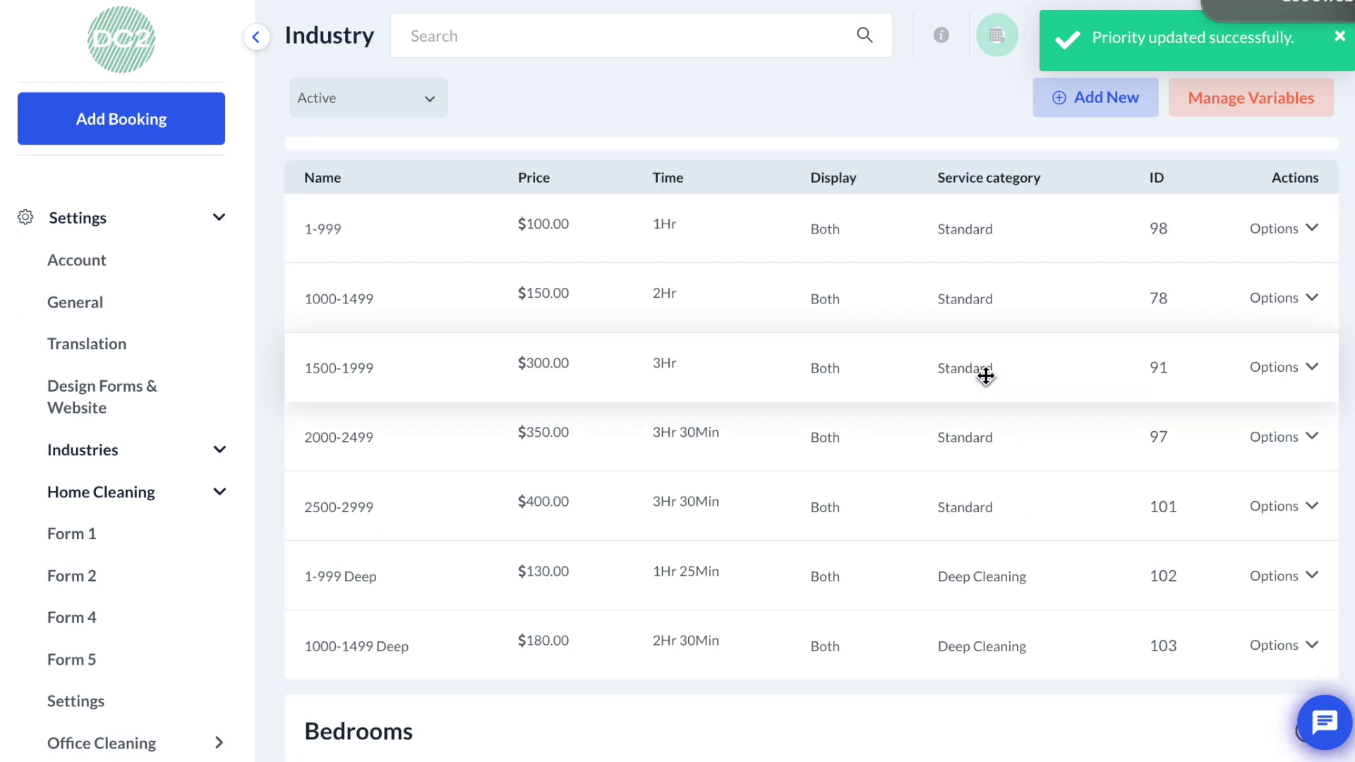
left_click(1274, 645)
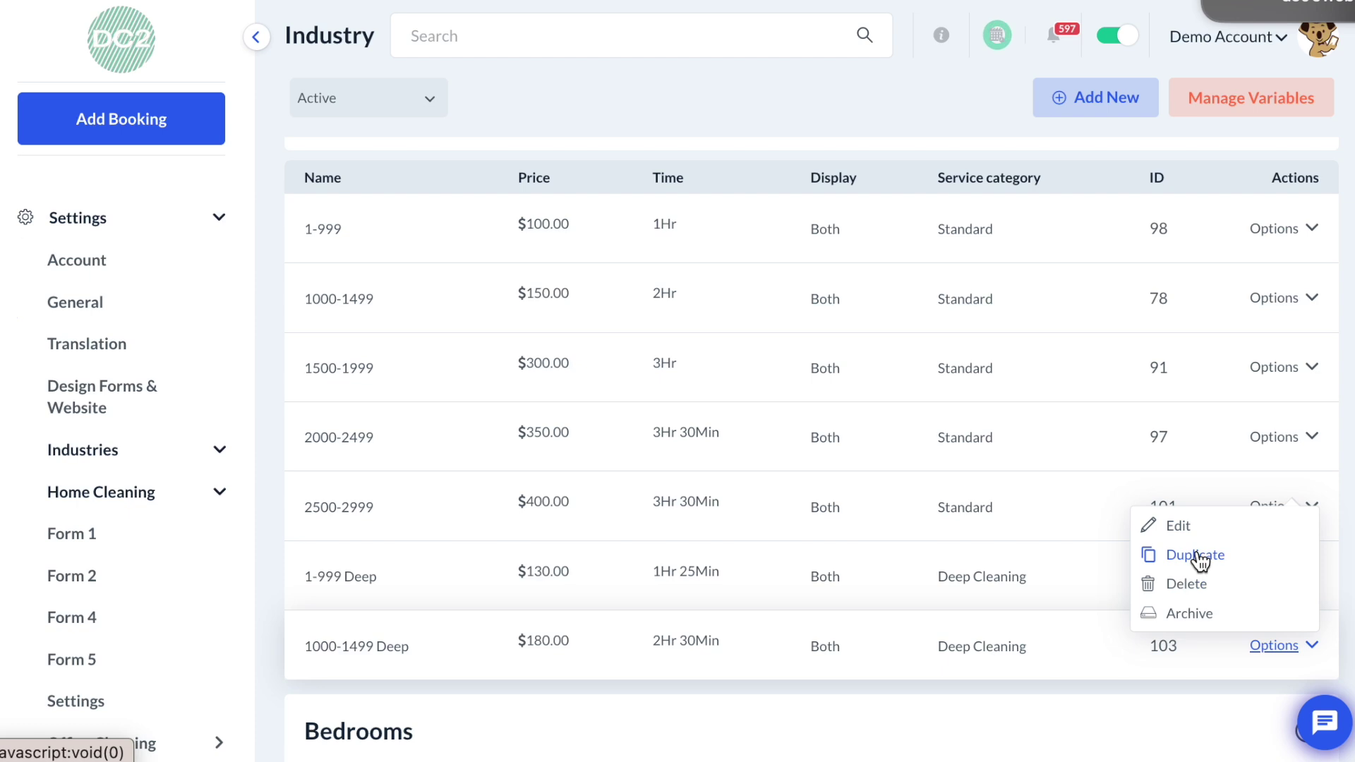
left_click(1281, 371)
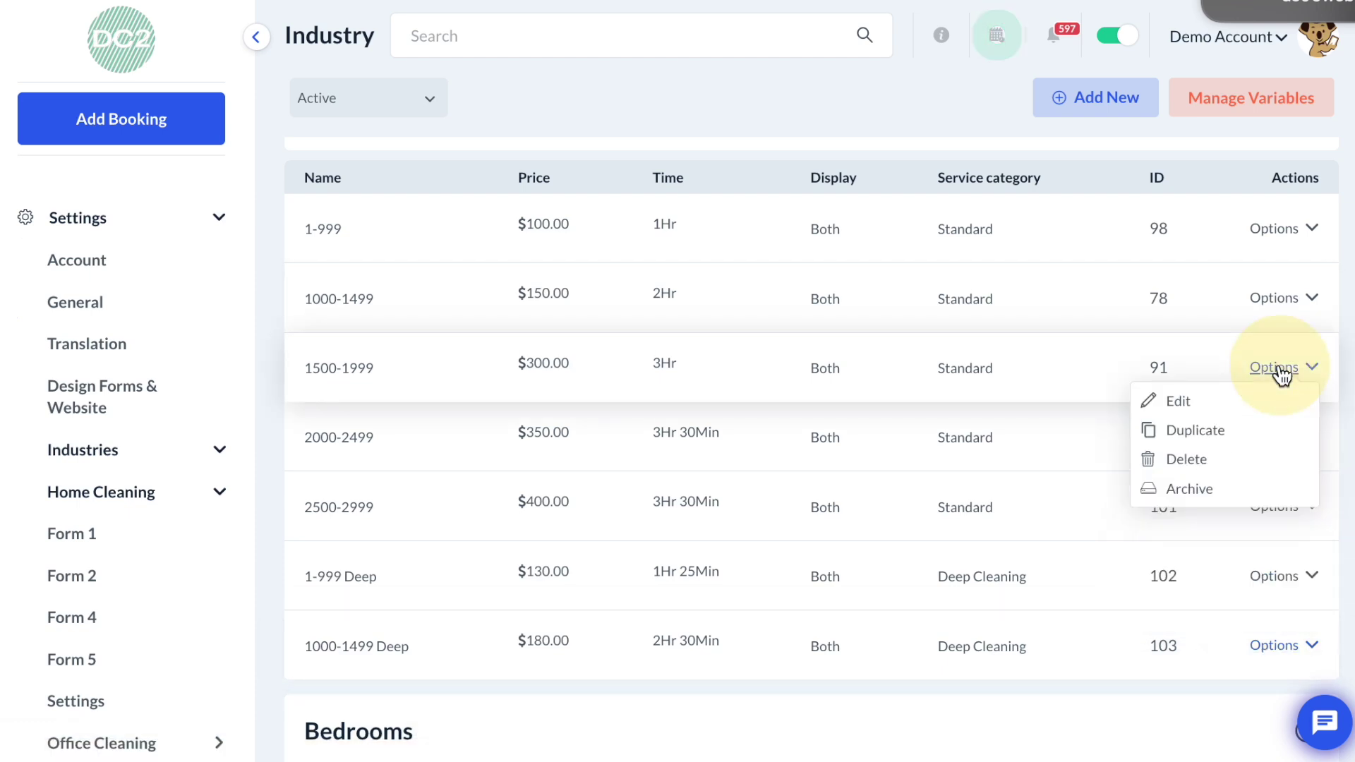
left_click(1226, 435)
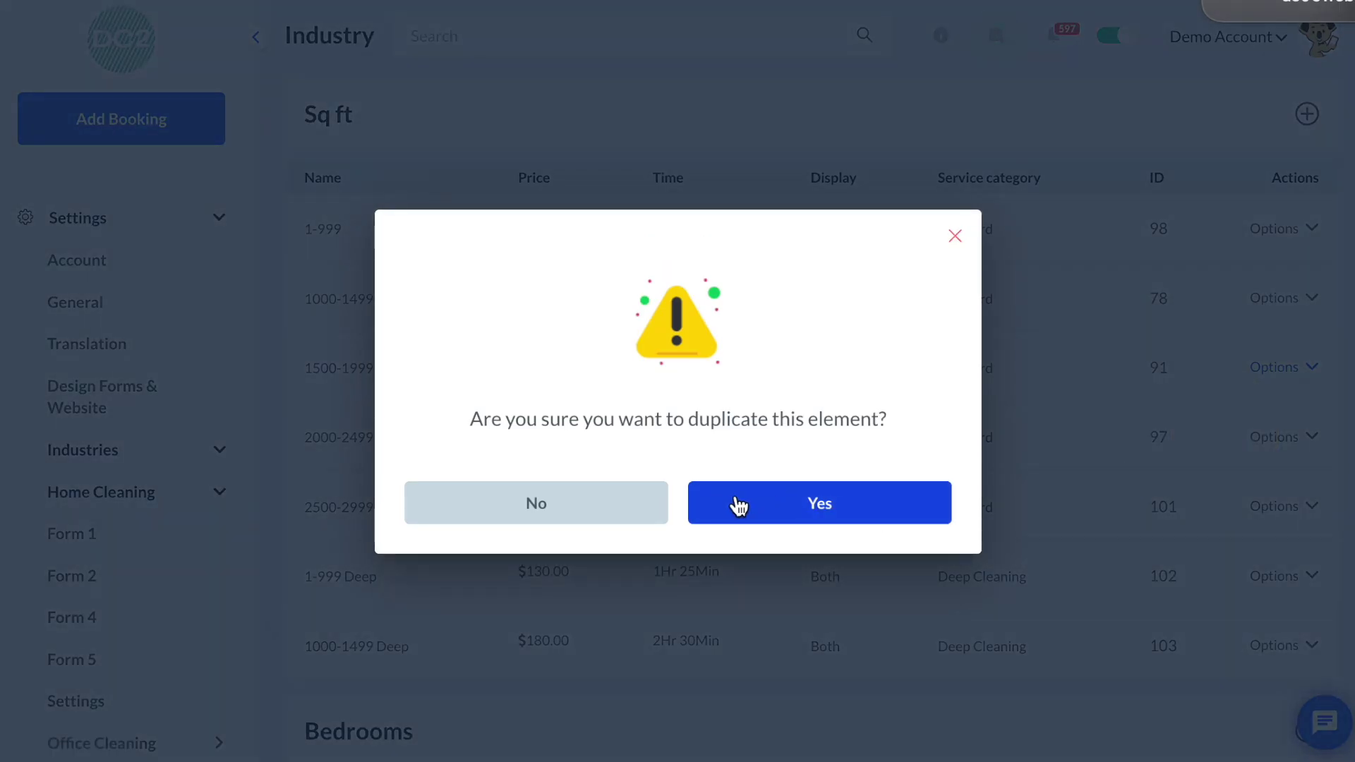
left_click(738, 506)
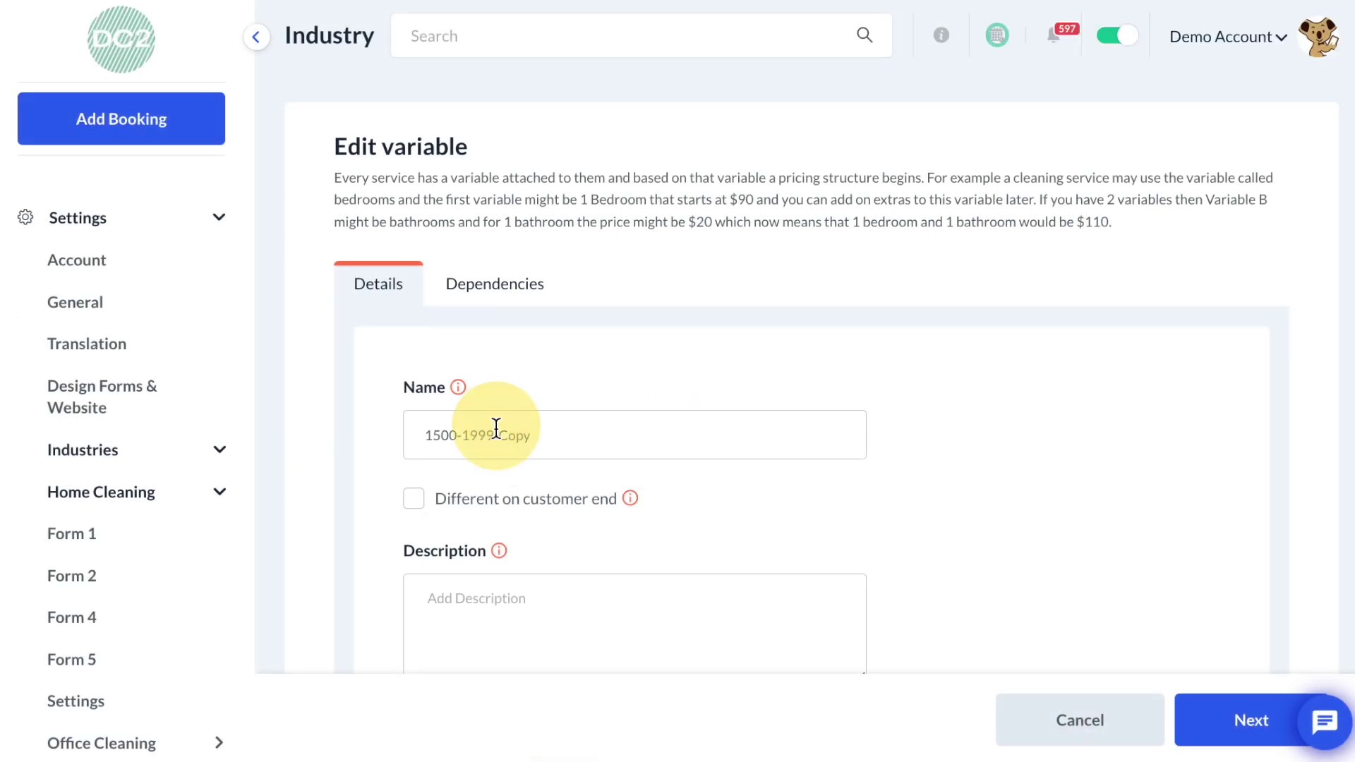
Rename the duplicate 1500-1999 Deep and give it the different customer-end name 1500-1999
left_click_drag(496, 436, 584, 442)
key("BackSpace")
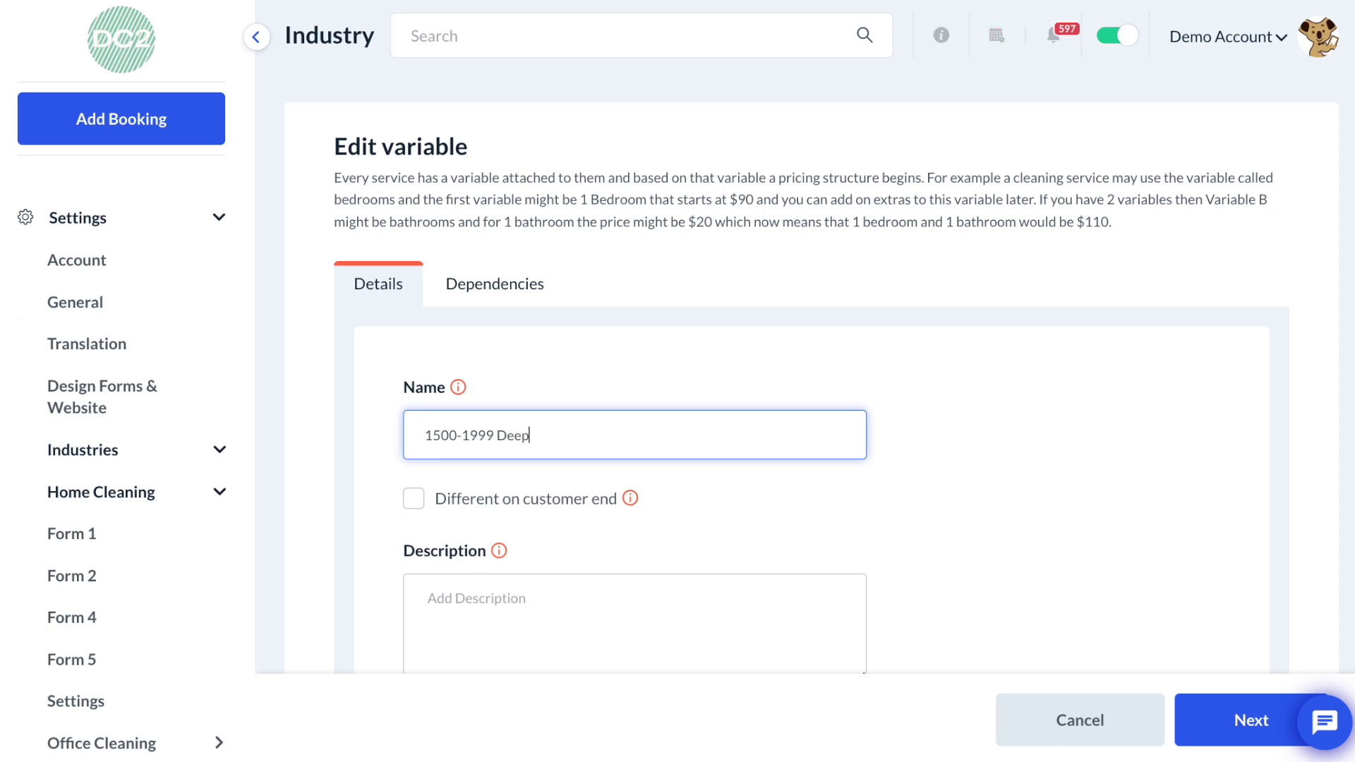
left_click(533, 503)
left_click_drag(495, 435, 388, 433)
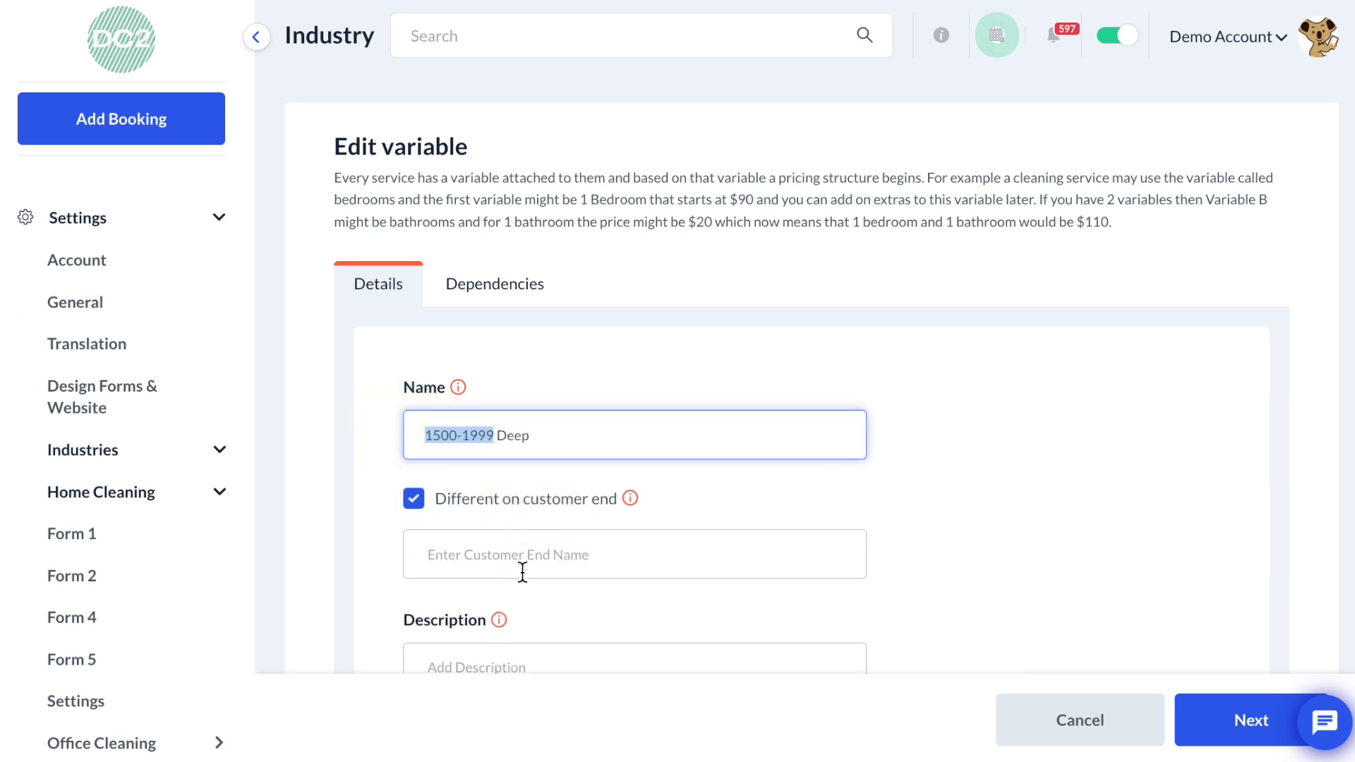
left_click(539, 549)
key("ctrl+v")
Set the 1500-1999 Deep parameter's price to $340.00 and its time's minutes to 45
scroll(595, 619, "down", 15)
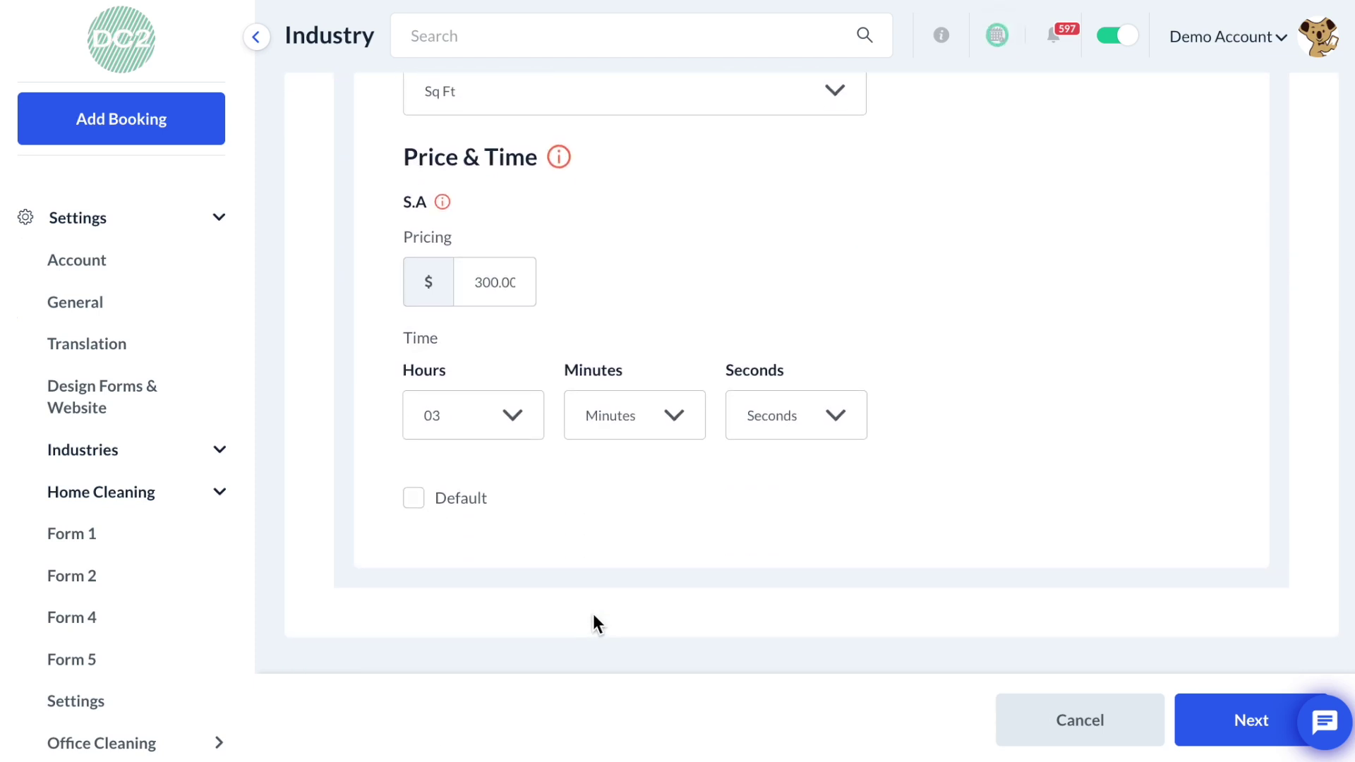
left_click(490, 282)
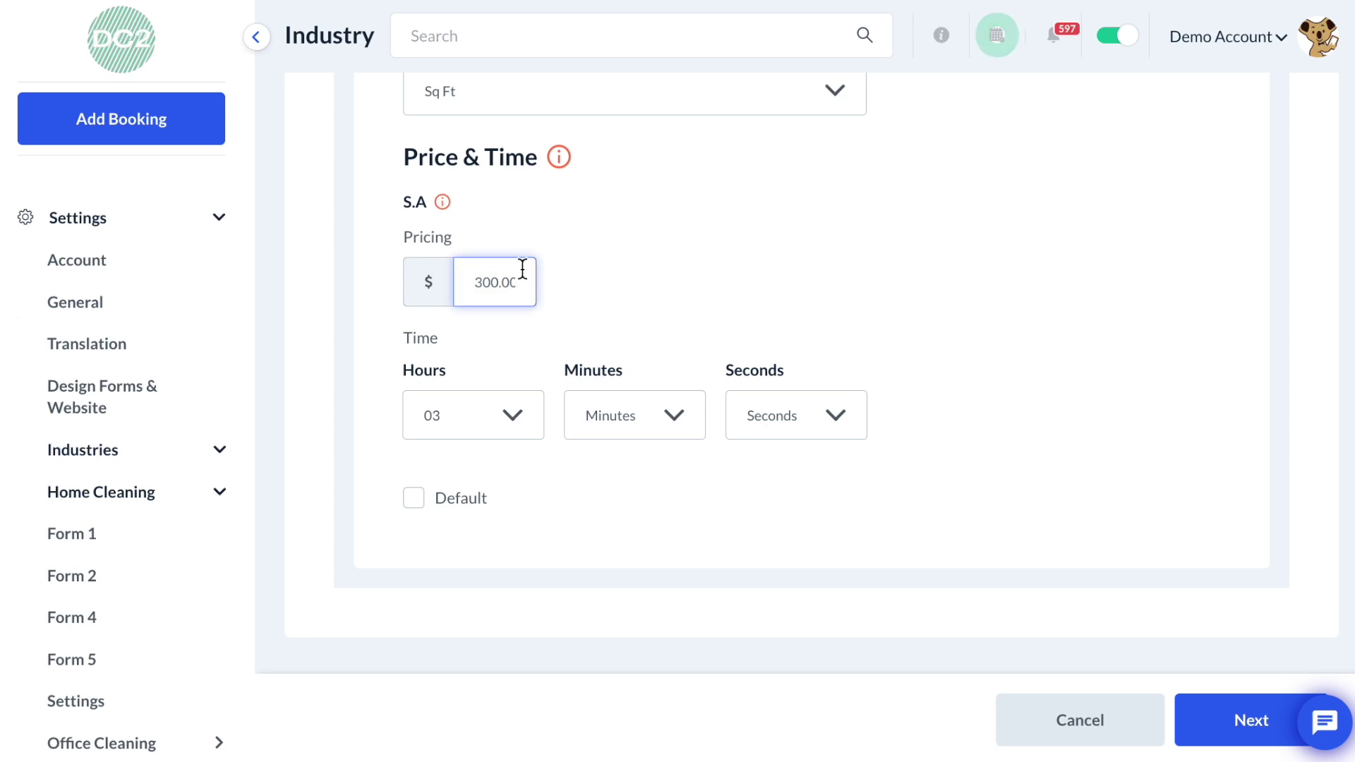
key("BackSpace")
type("4")
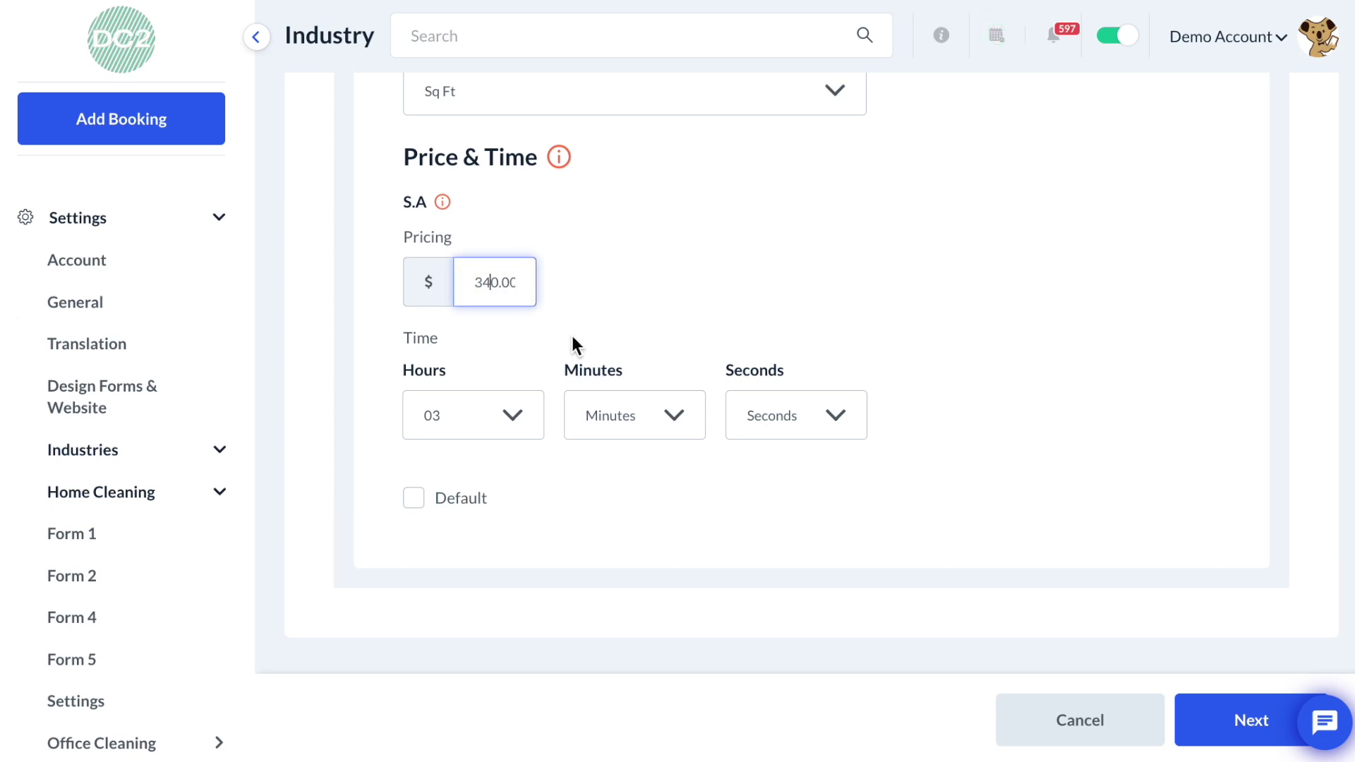
left_click(574, 421)
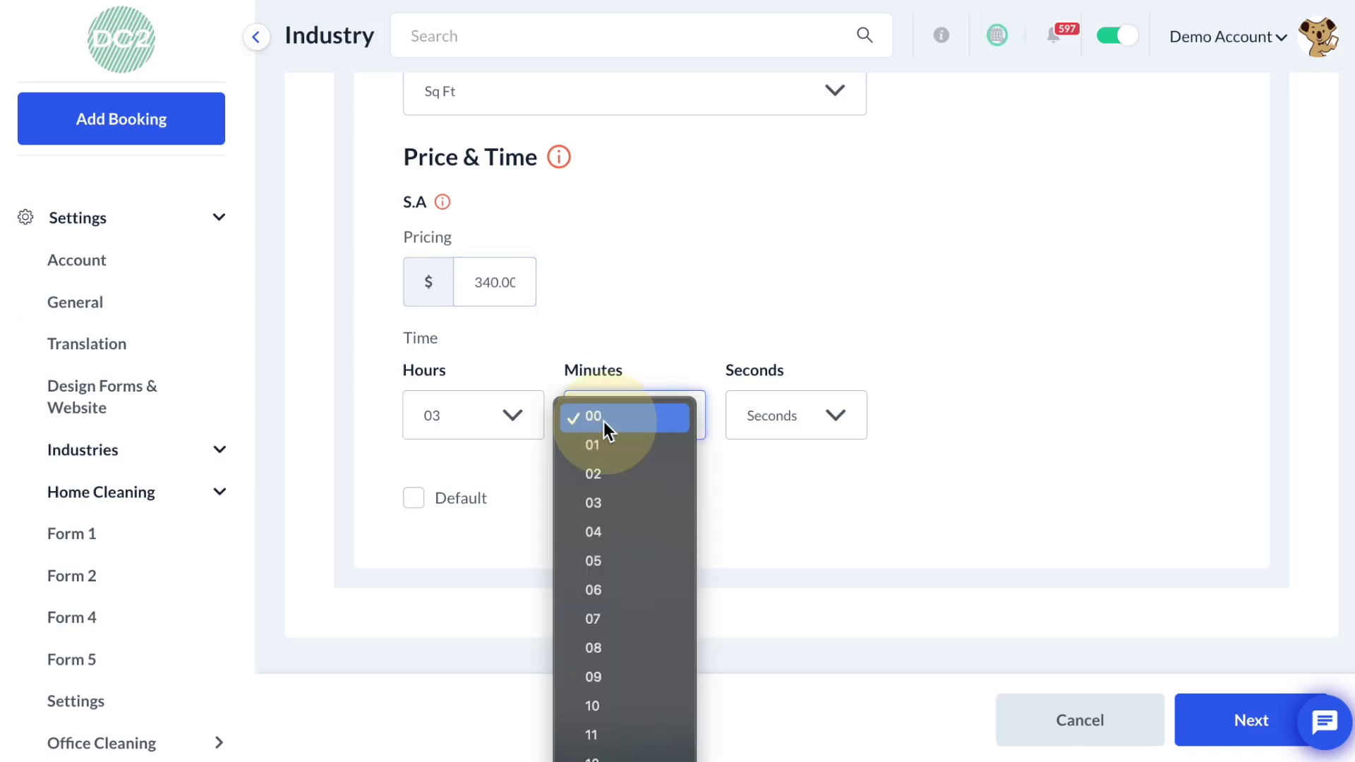
scroll(604, 421, "down", 10)
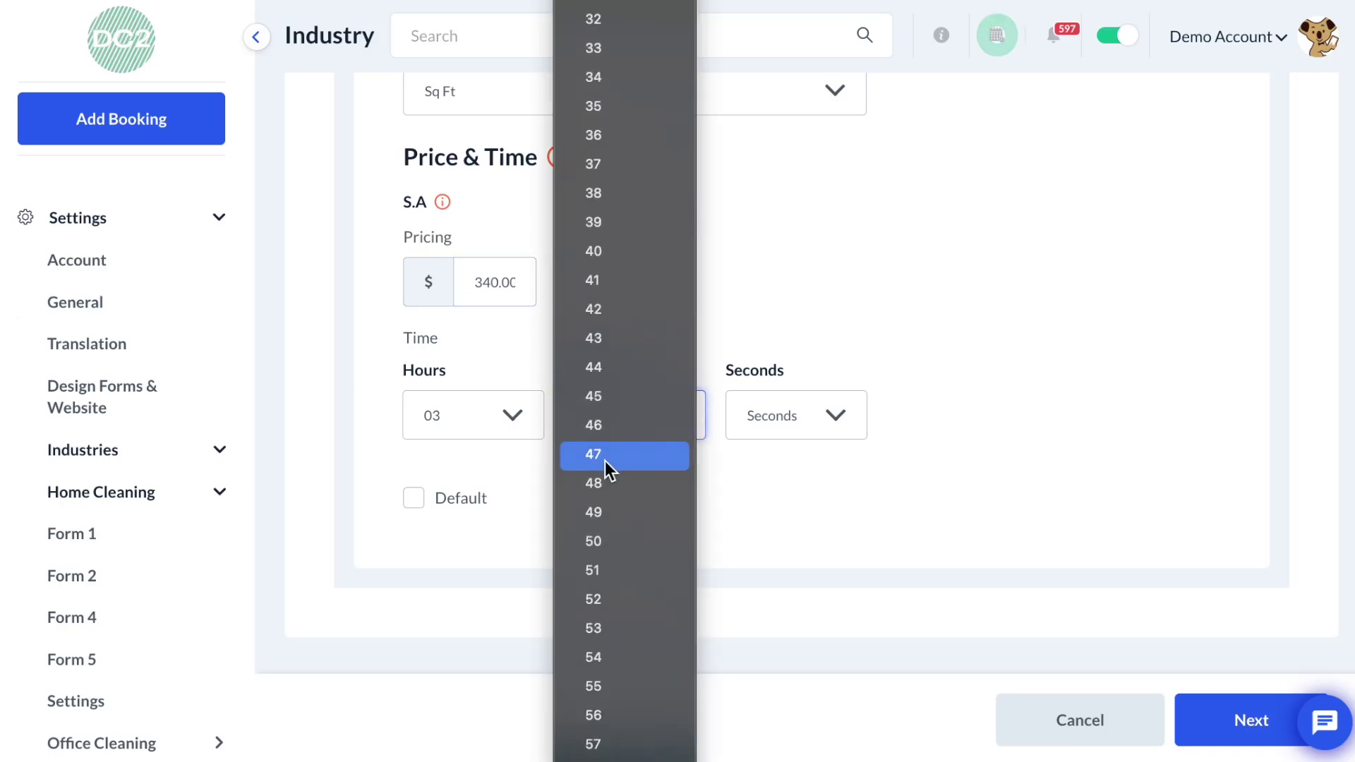
left_click(630, 403)
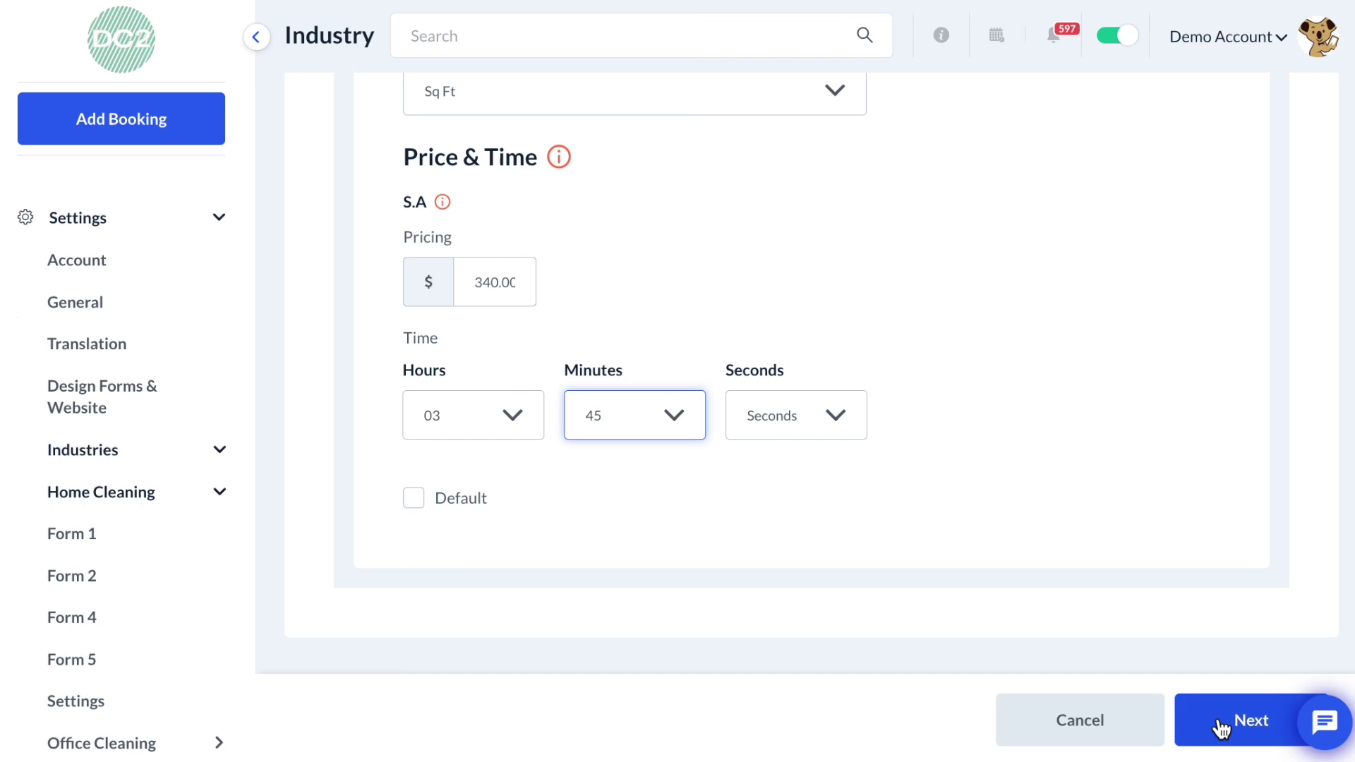
Make the 1500-1999 Deep parameter show for Deep Cleaning instead of Standard and save it
left_click(1244, 724)
scroll(976, 582, "down", 2)
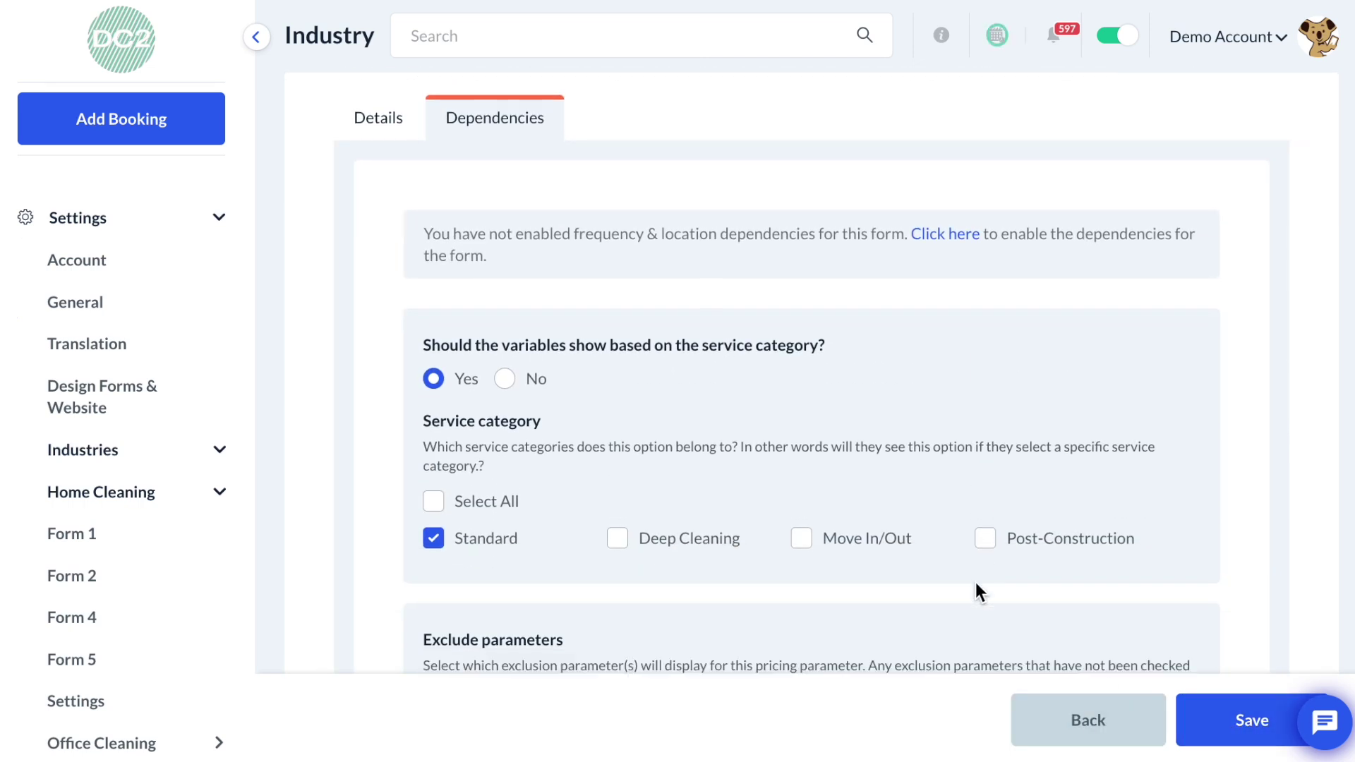
left_click(515, 545)
left_click(692, 541)
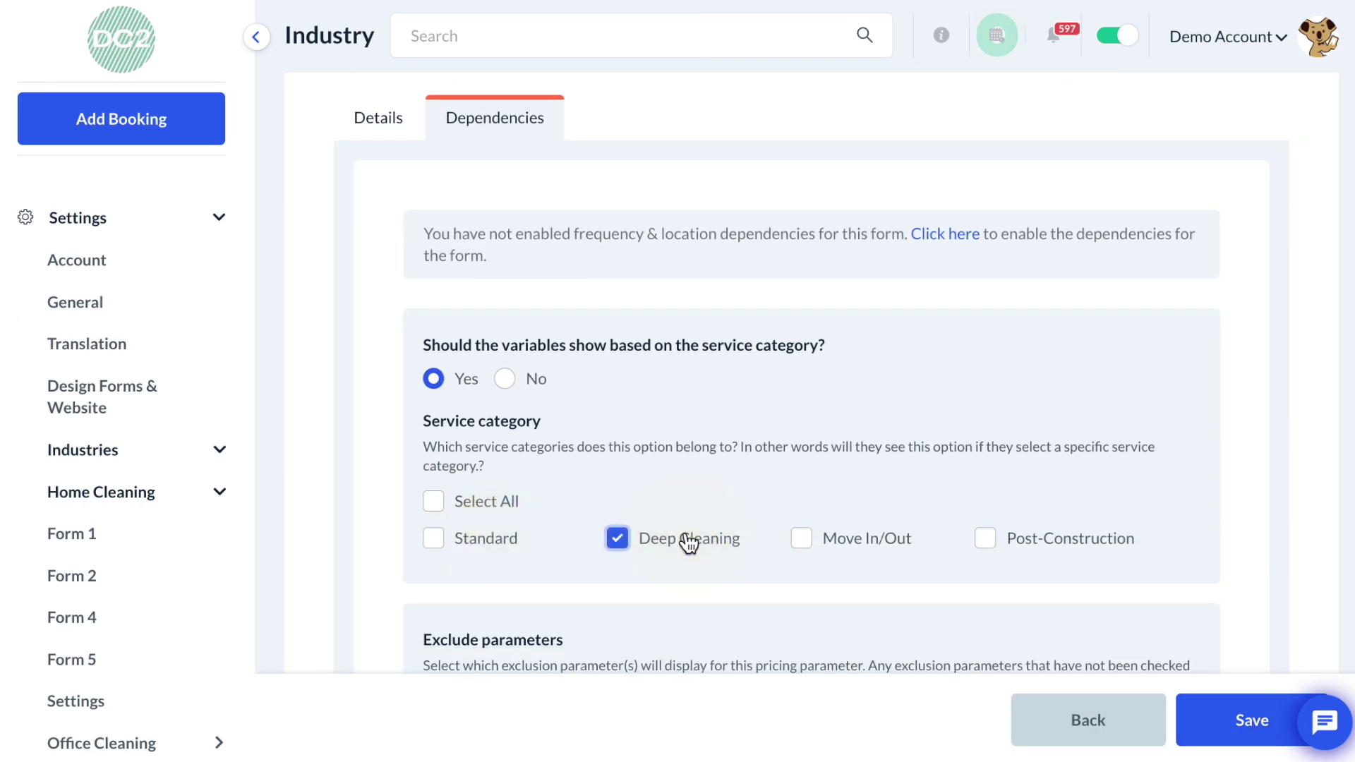
left_click(1222, 718)
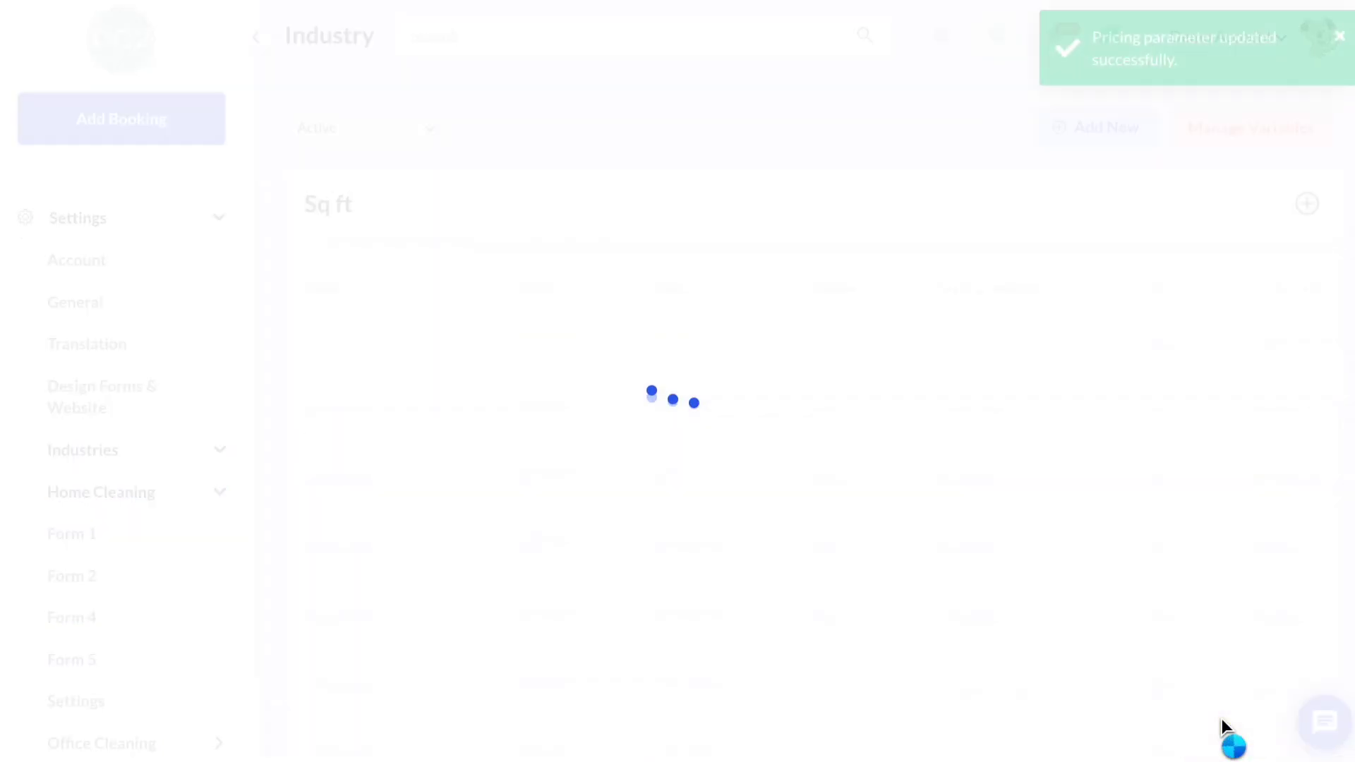
Check the updated Sq ft parameter list and open a new Home Cleaning booking form
scroll(823, 519, "down", 3)
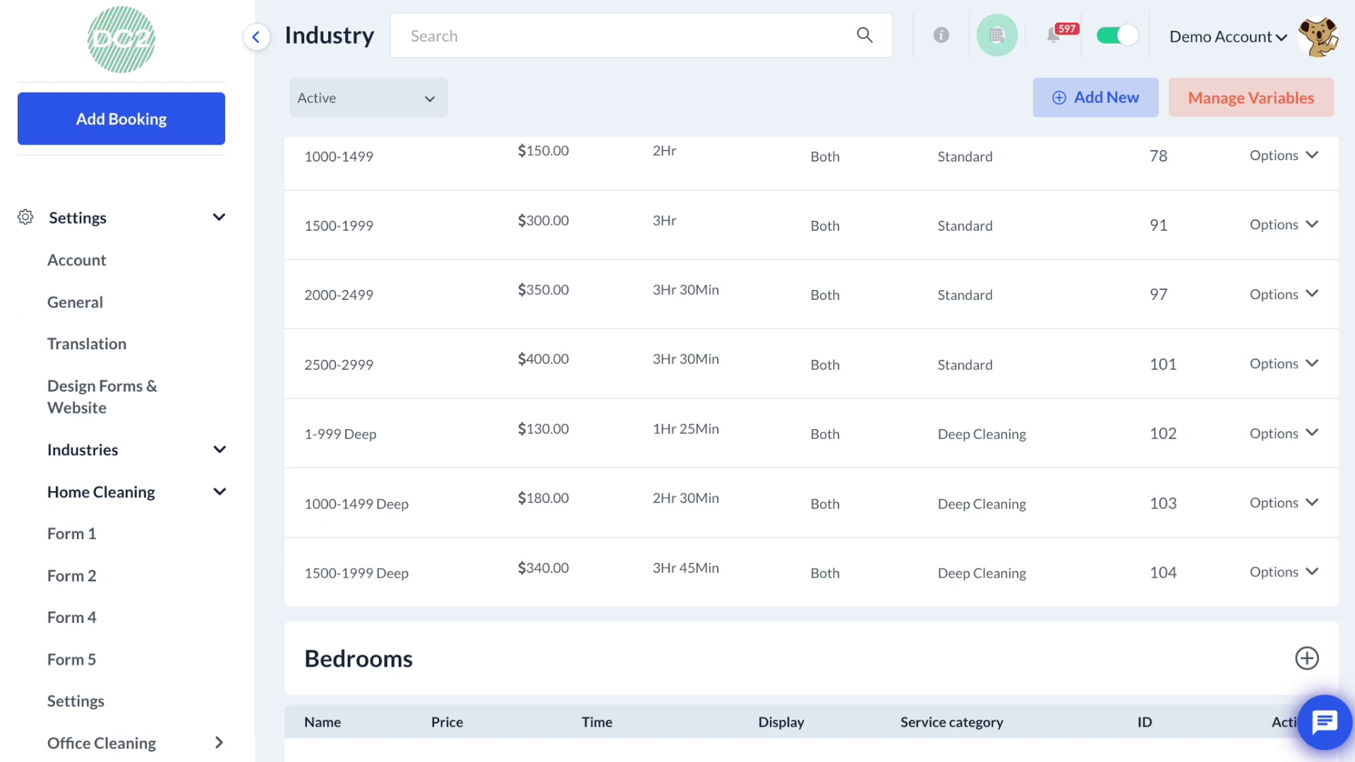
left_click(128, 124)
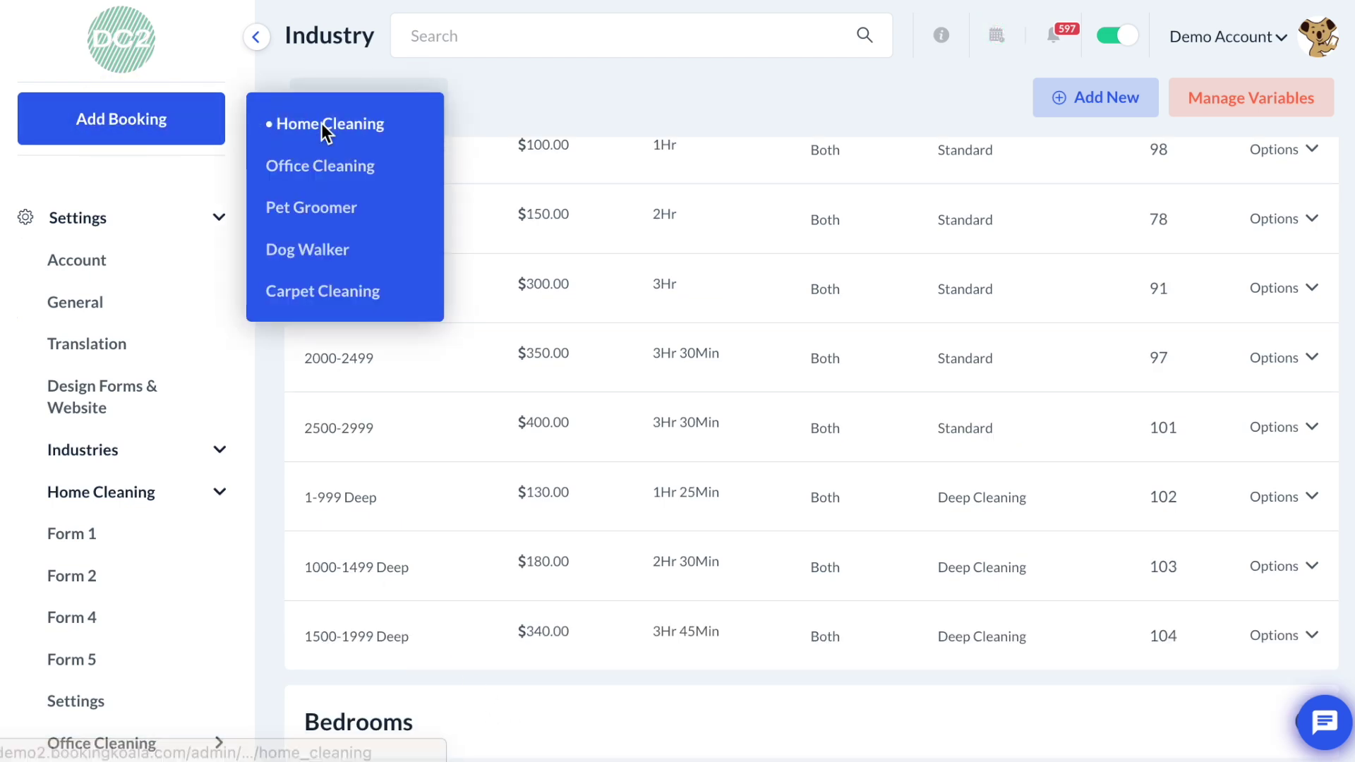
left_click(324, 127)
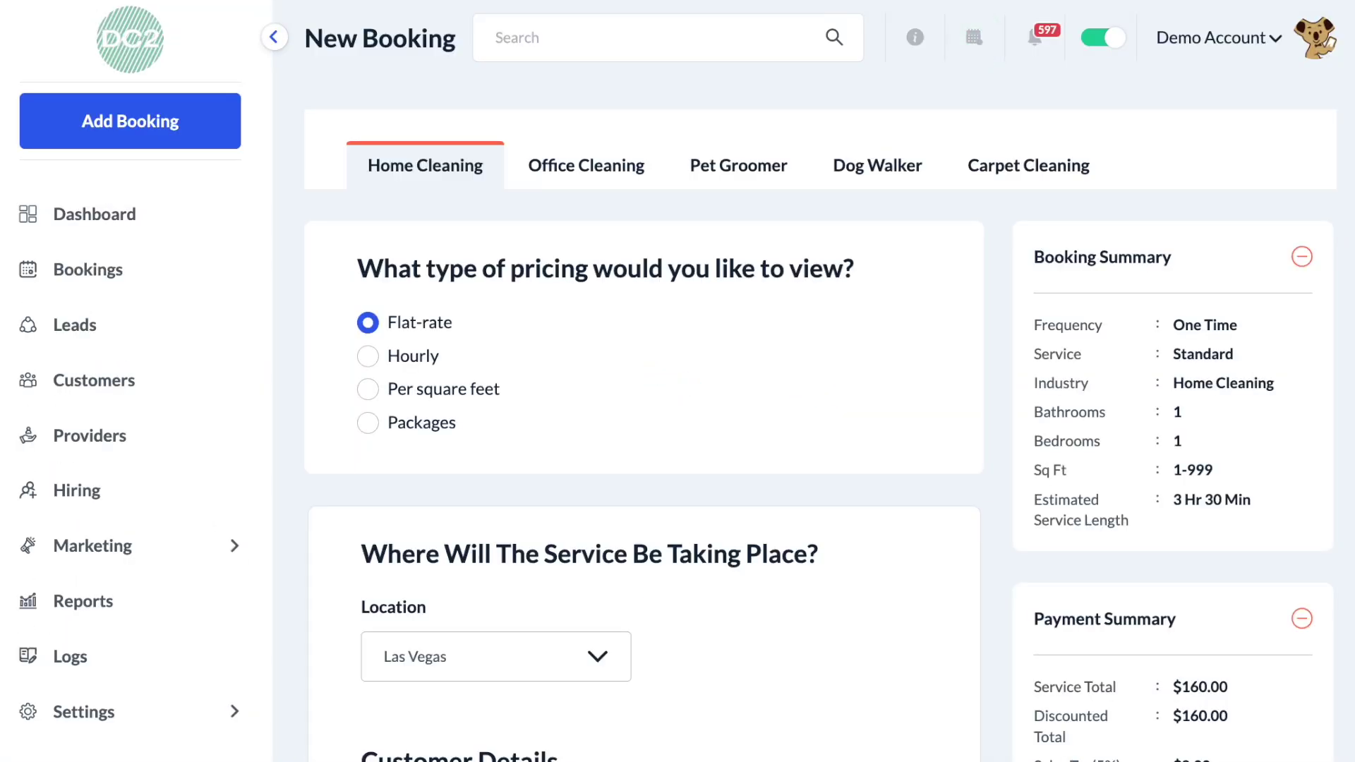
Examine the new booking's Standard service options, Sq Ft selection and payment summary
scroll(667, 402, "down", 5)
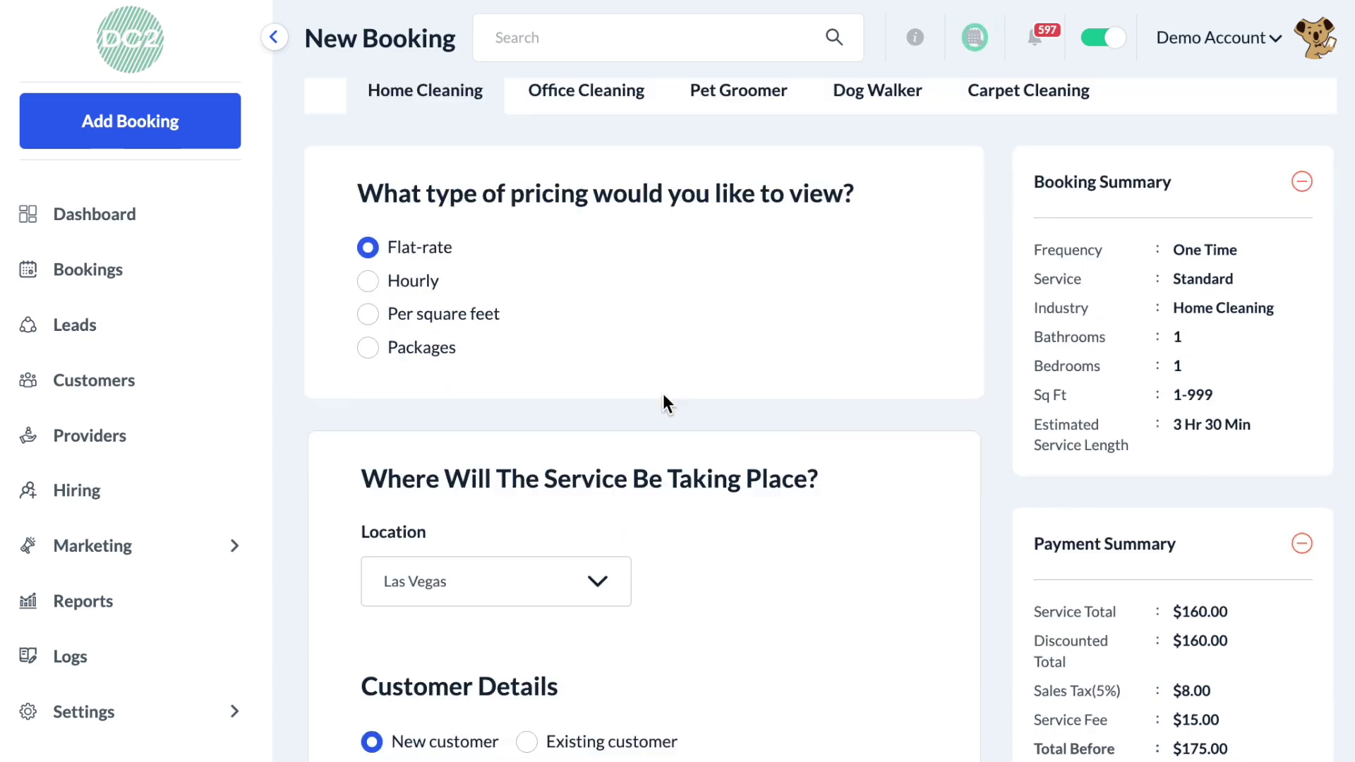
scroll(663, 396, "down", 3)
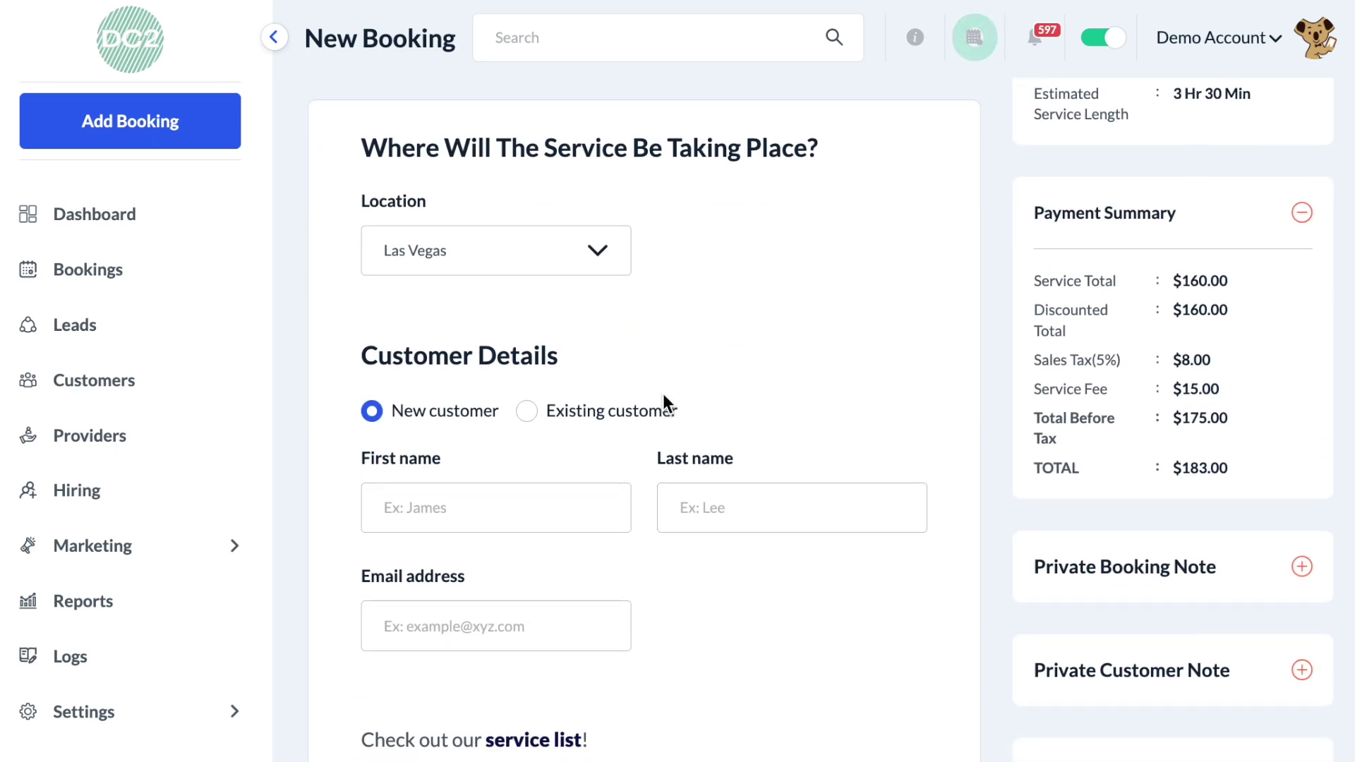
scroll(664, 402, "down", 3)
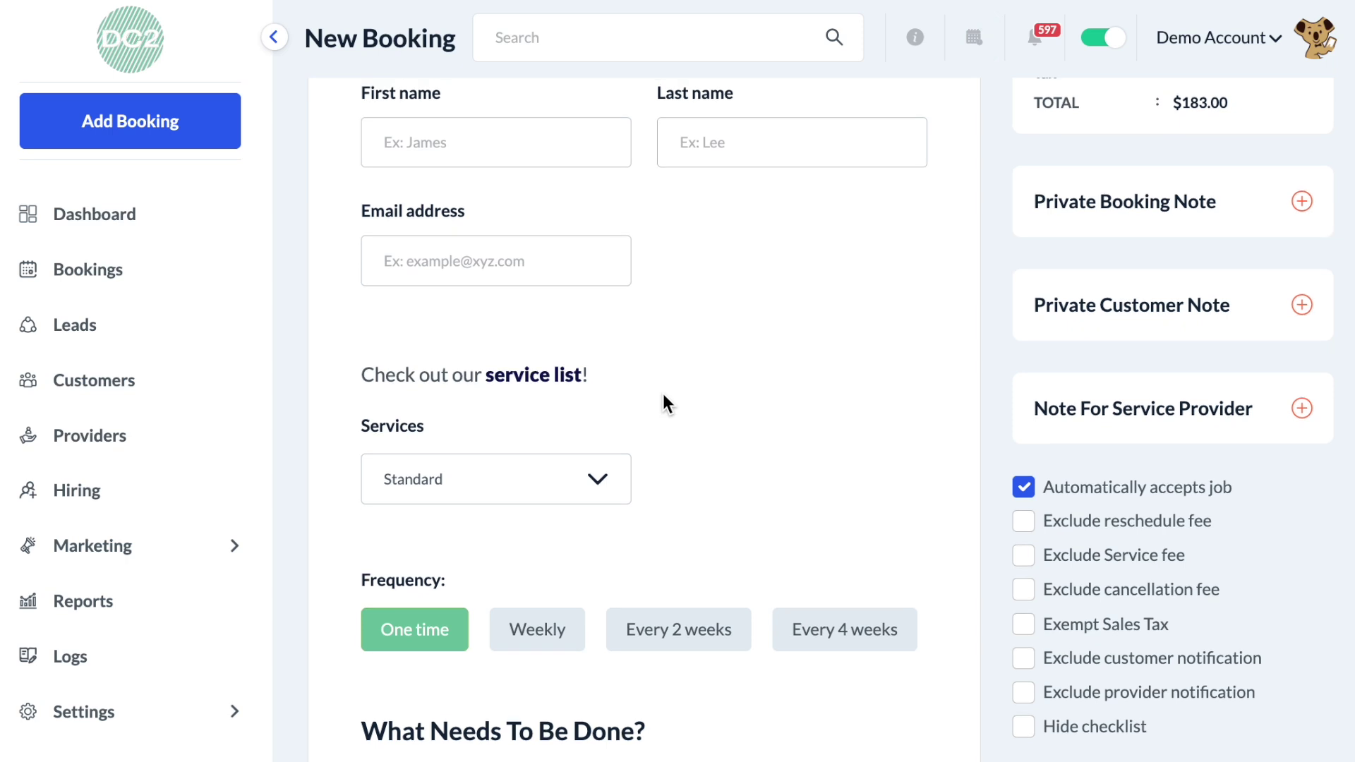
scroll(535, 484, "down", 6)
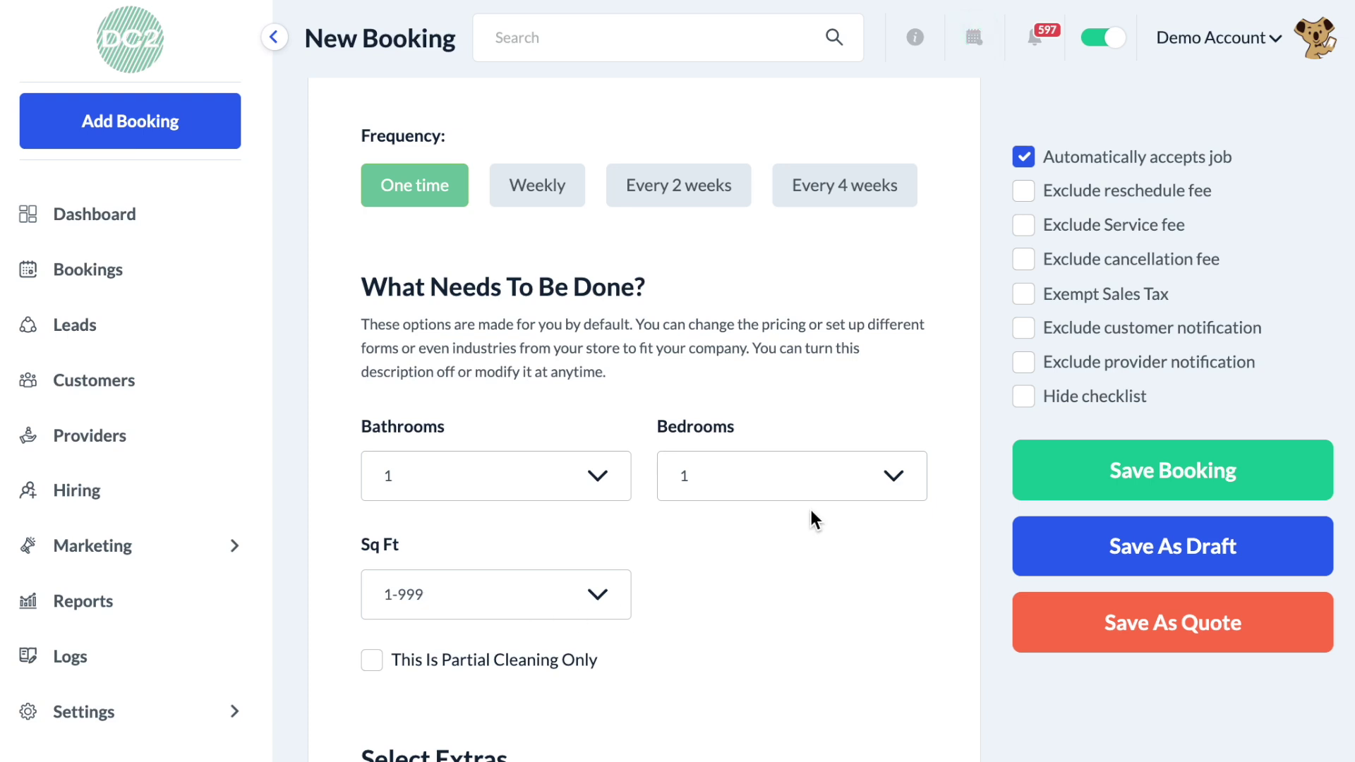
scroll(919, 405, "up", 8)
scroll(919, 411, "up", 3)
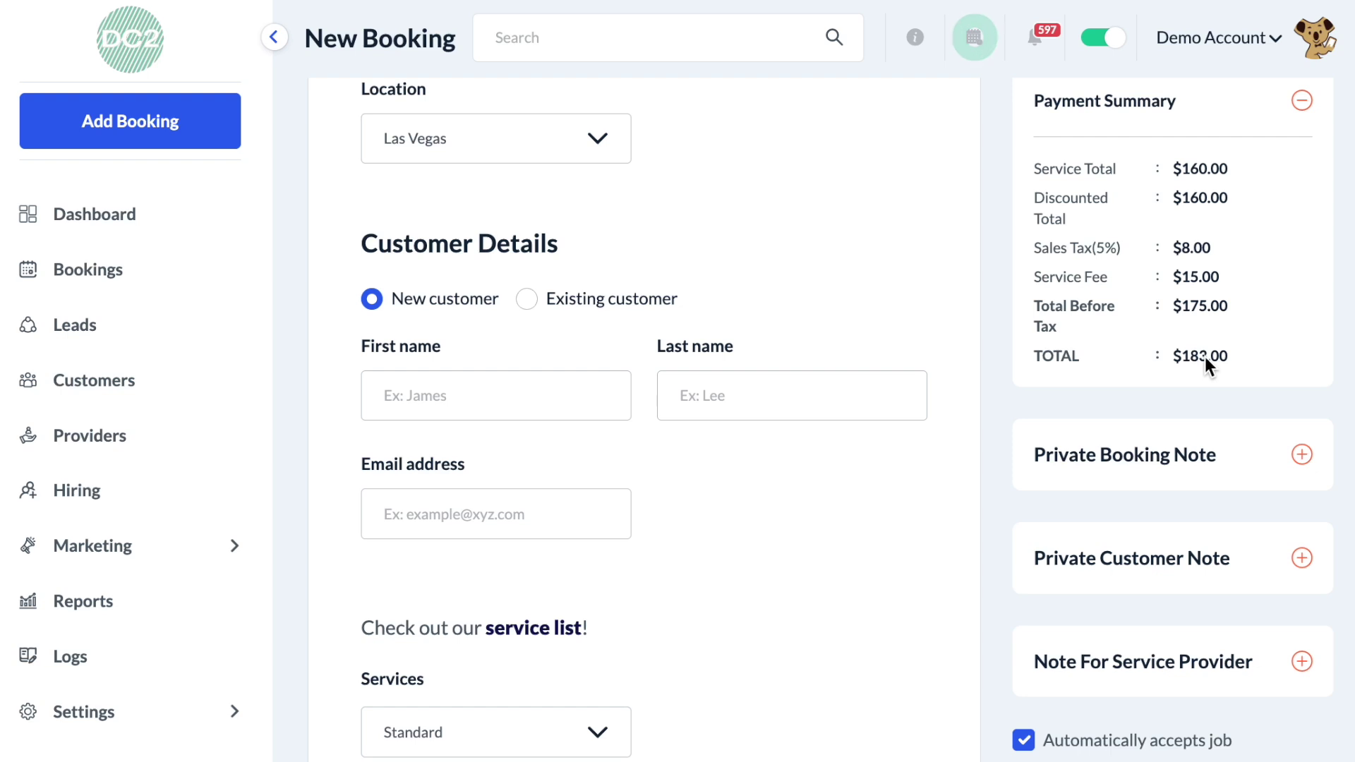
scroll(775, 594, "down", 10)
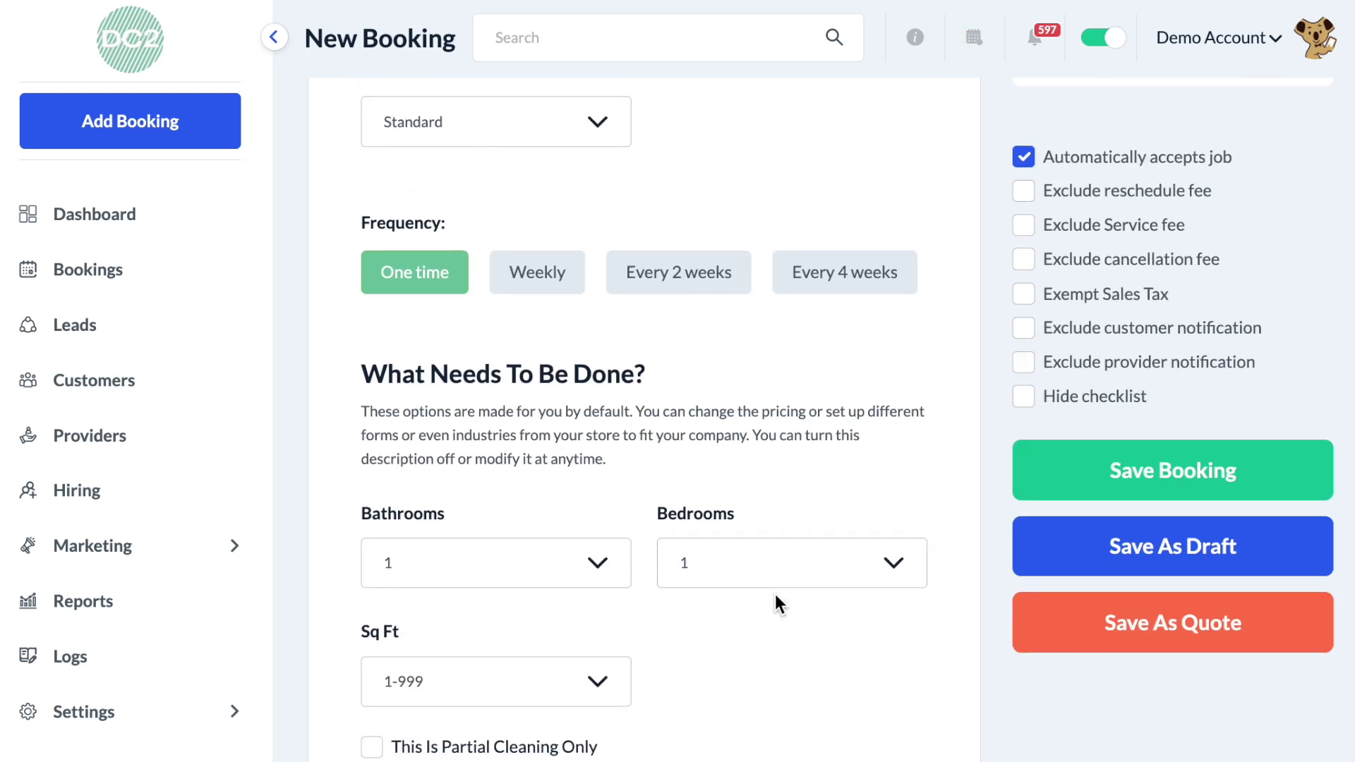
scroll(775, 594, "down", 1)
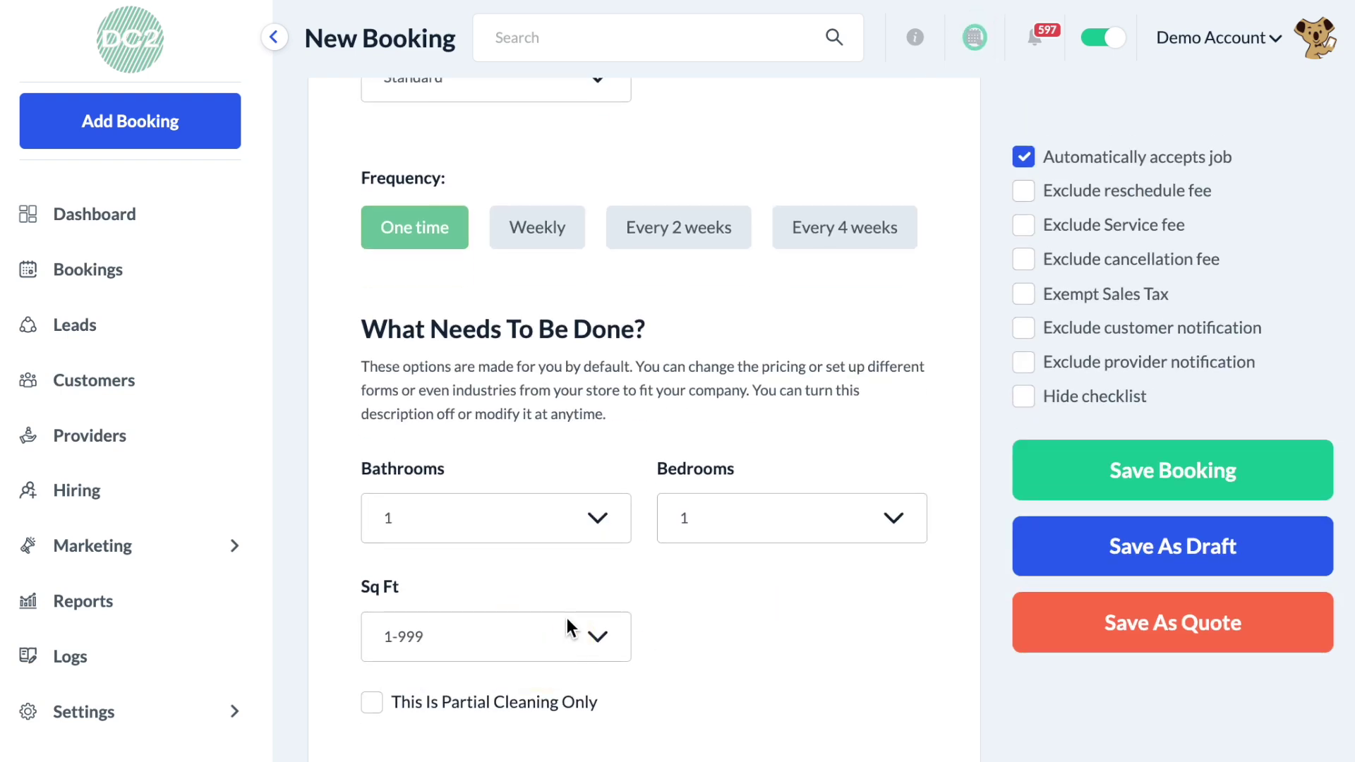
Switch the booking's service to Deep Cleaning and check the payment summary
scroll(556, 600, "up", 2)
left_click(454, 150)
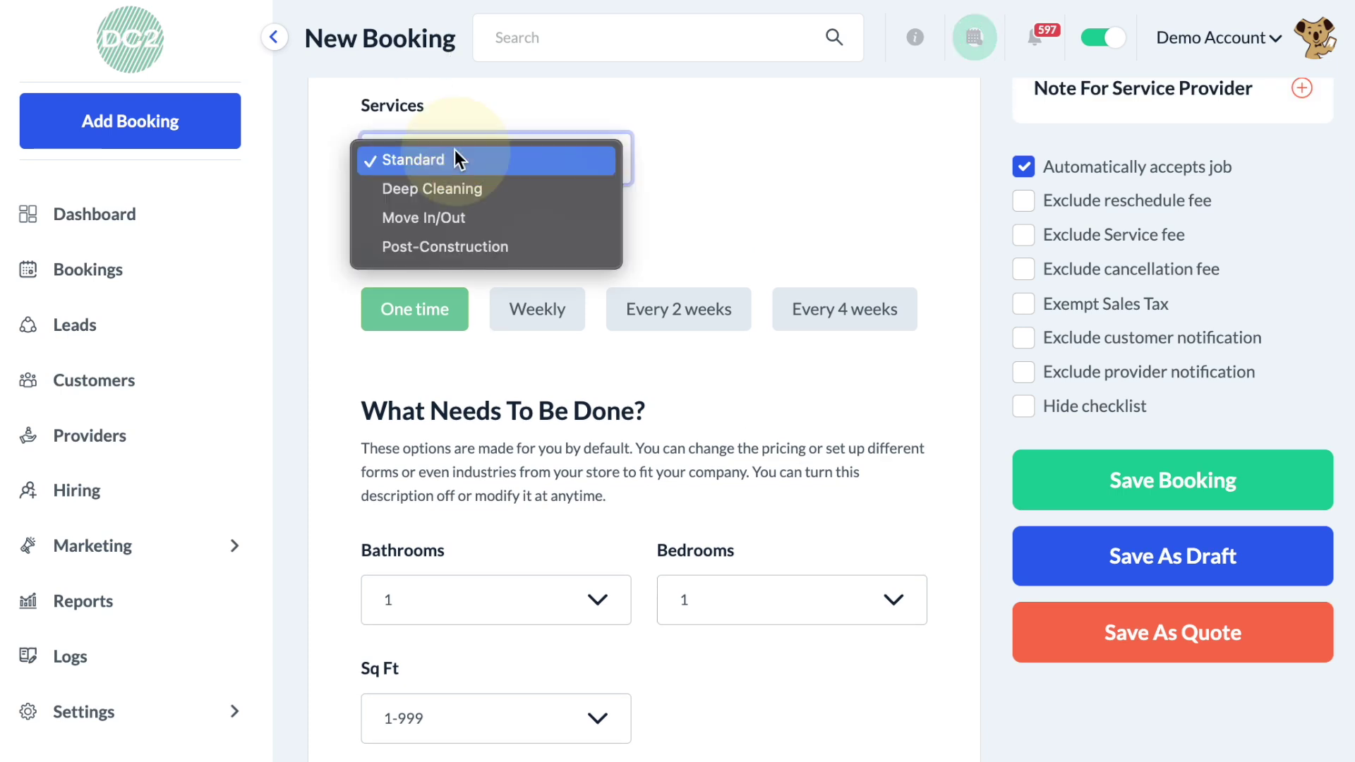
left_click(468, 181)
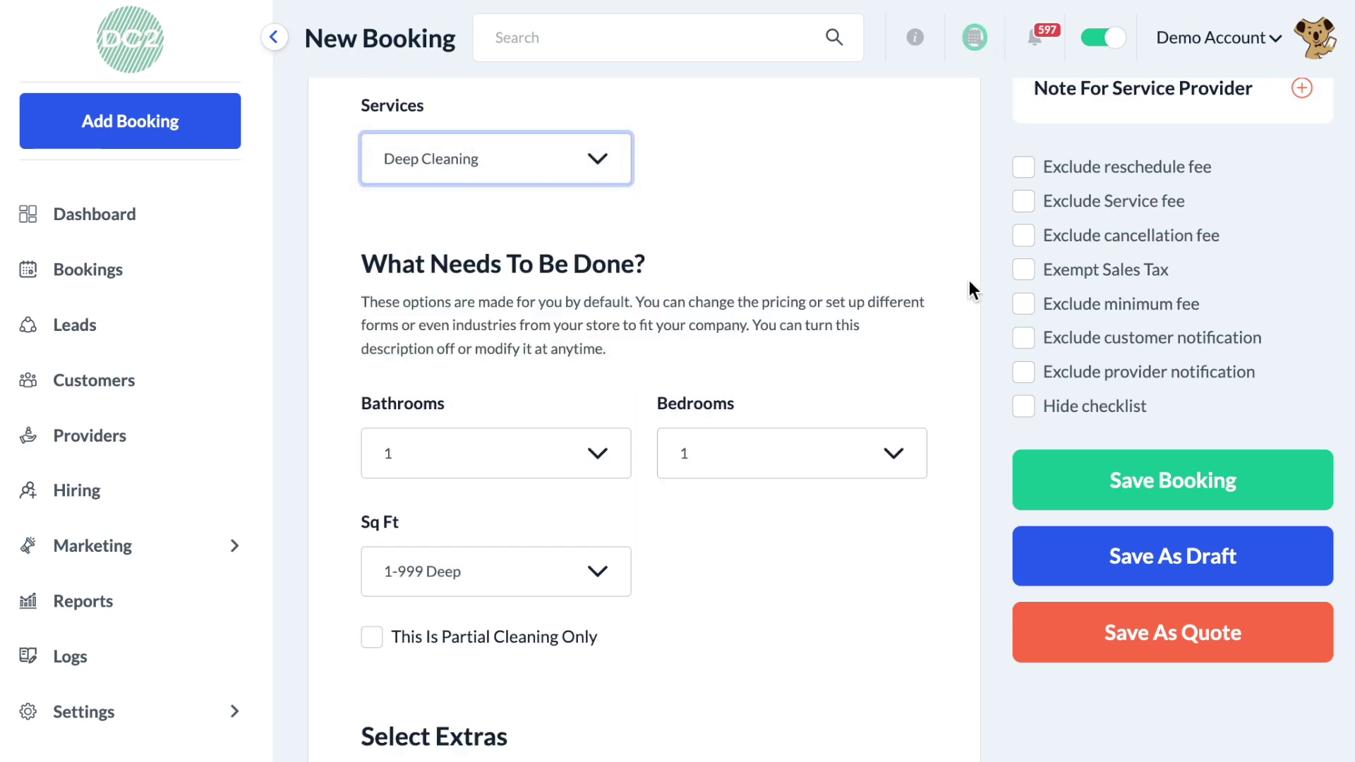
scroll(968, 288, "up", 10)
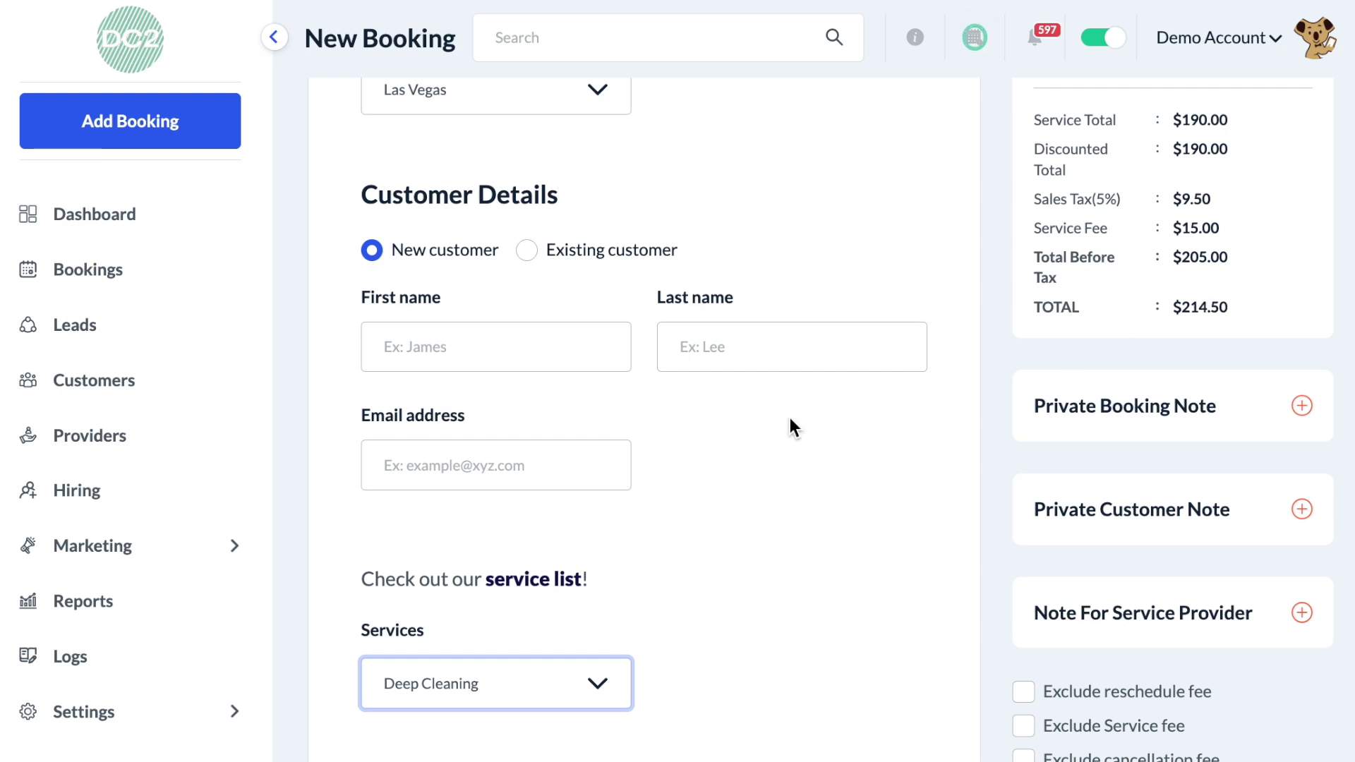
Choose 1000-1499 Deep, switch Sq Ft to 1500-1999 Deep, and review the available Deep Cleaning size options
scroll(753, 558, "down", 7)
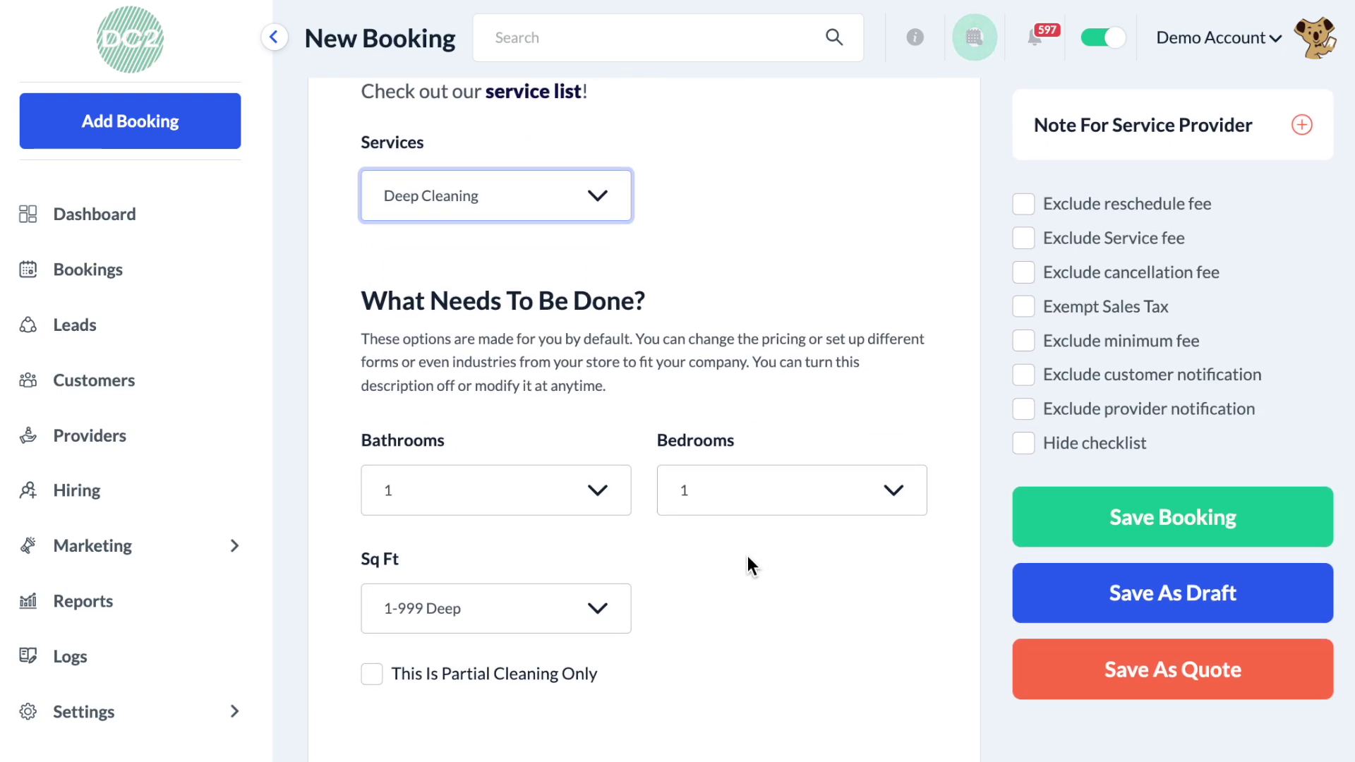
left_click(600, 608)
left_click(586, 635)
left_click(576, 608)
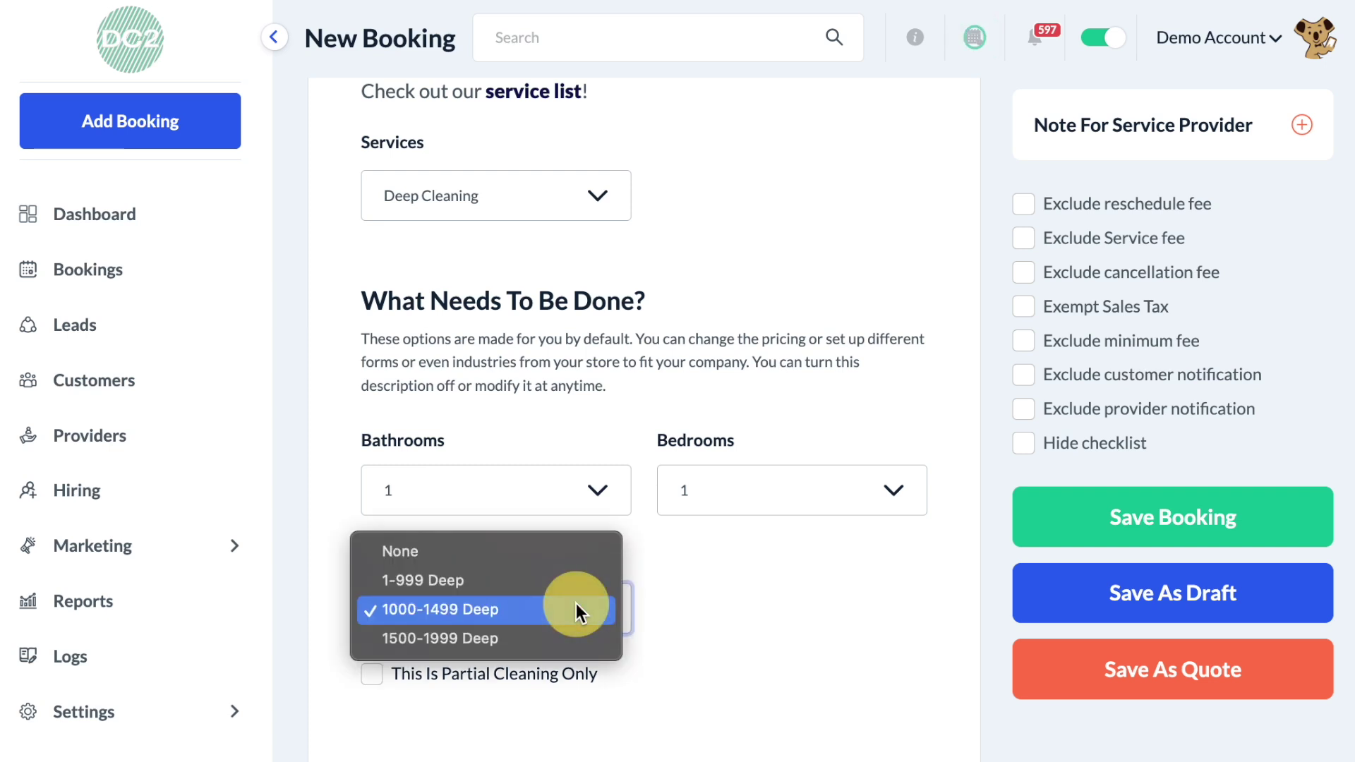
left_click(566, 633)
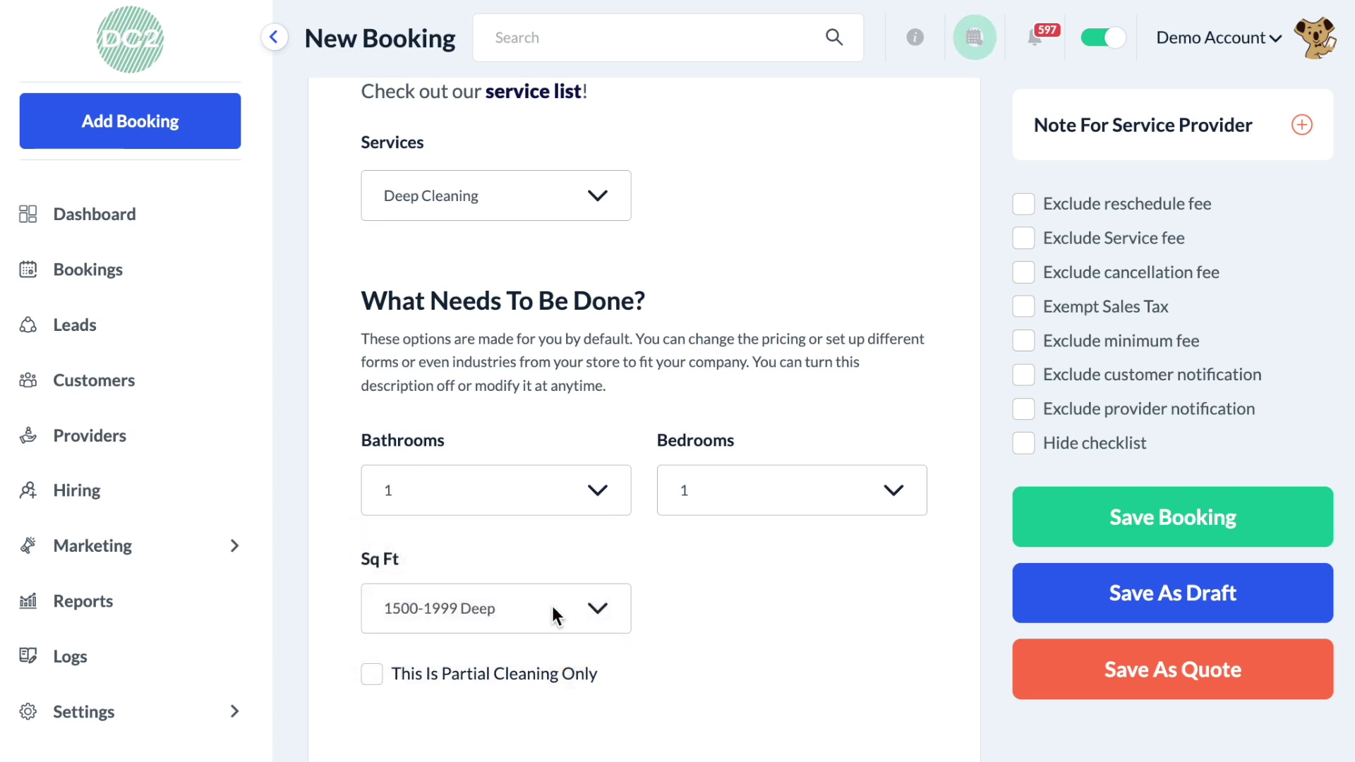
left_click(552, 607)
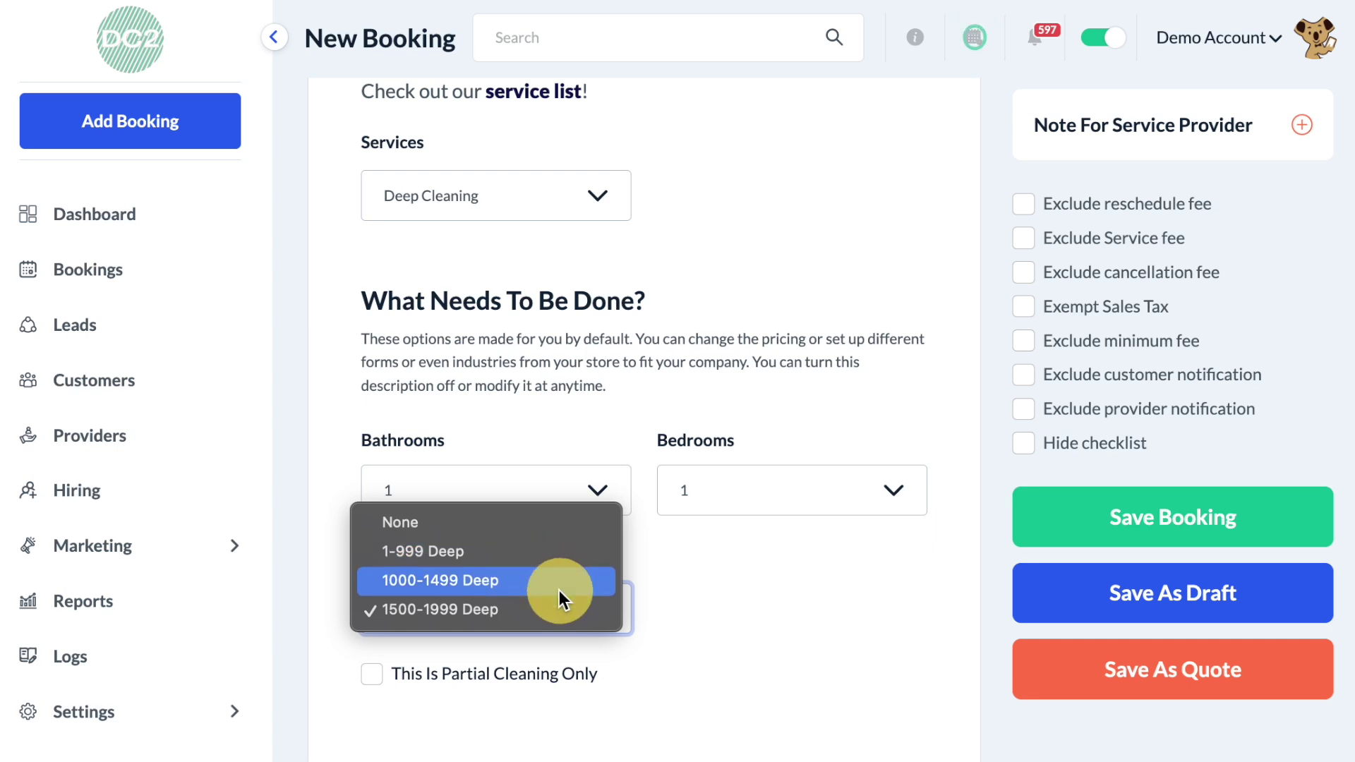
left_click(604, 244)
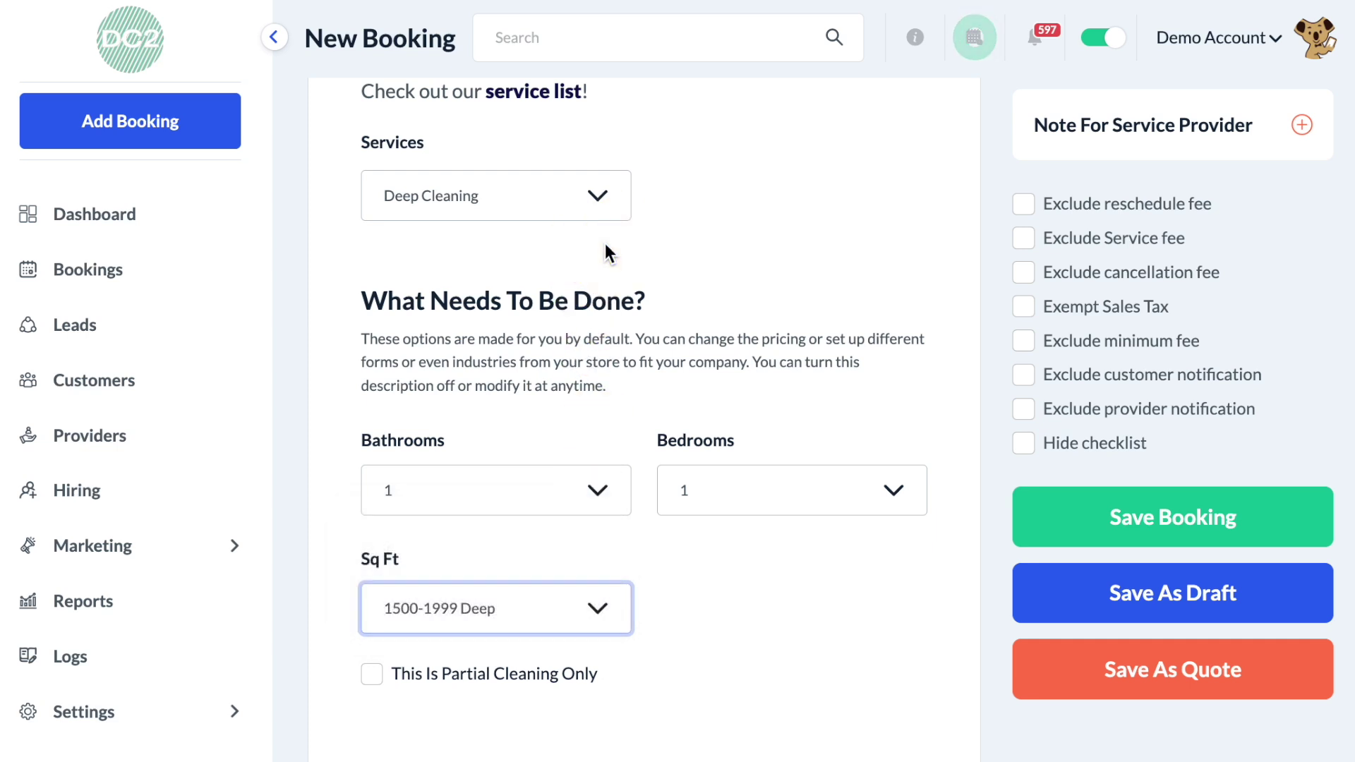
Switch the booking's service back to Standard and review its Sq Ft options
left_click(575, 191)
left_click(549, 166)
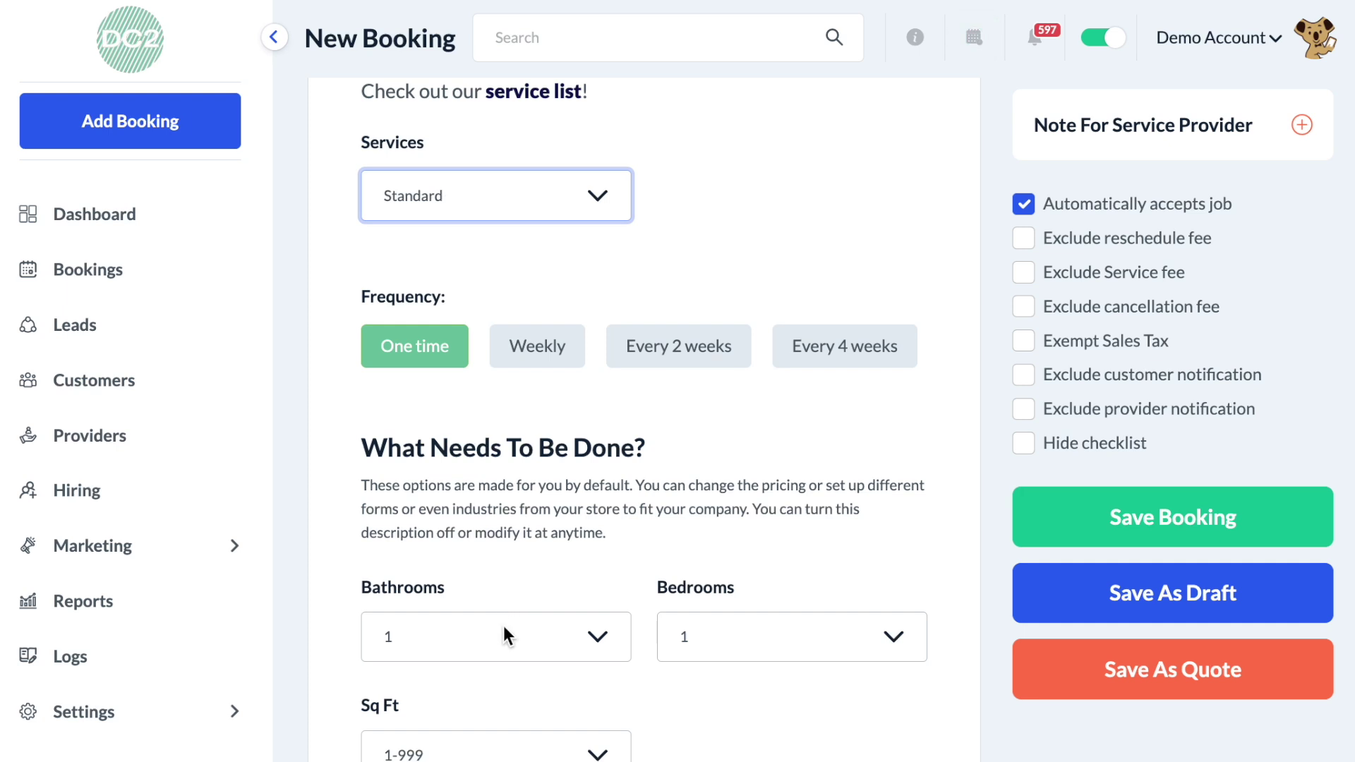
scroll(502, 628, "down", 3)
left_click(514, 604)
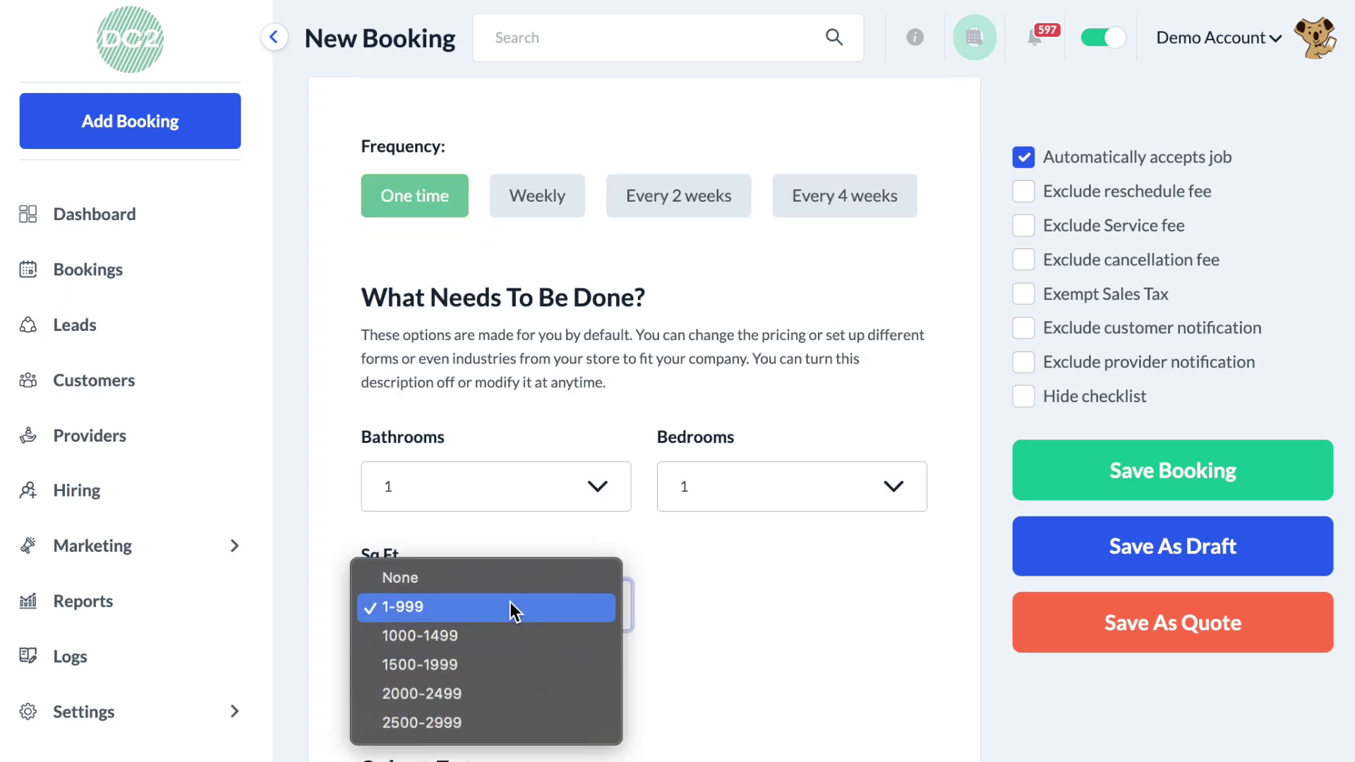
right_click(590, 405)
left_click(541, 361)
Switch the booking's service to Move In/Out and inspect which pricing parameters are offered
scroll(542, 361, "up", 1)
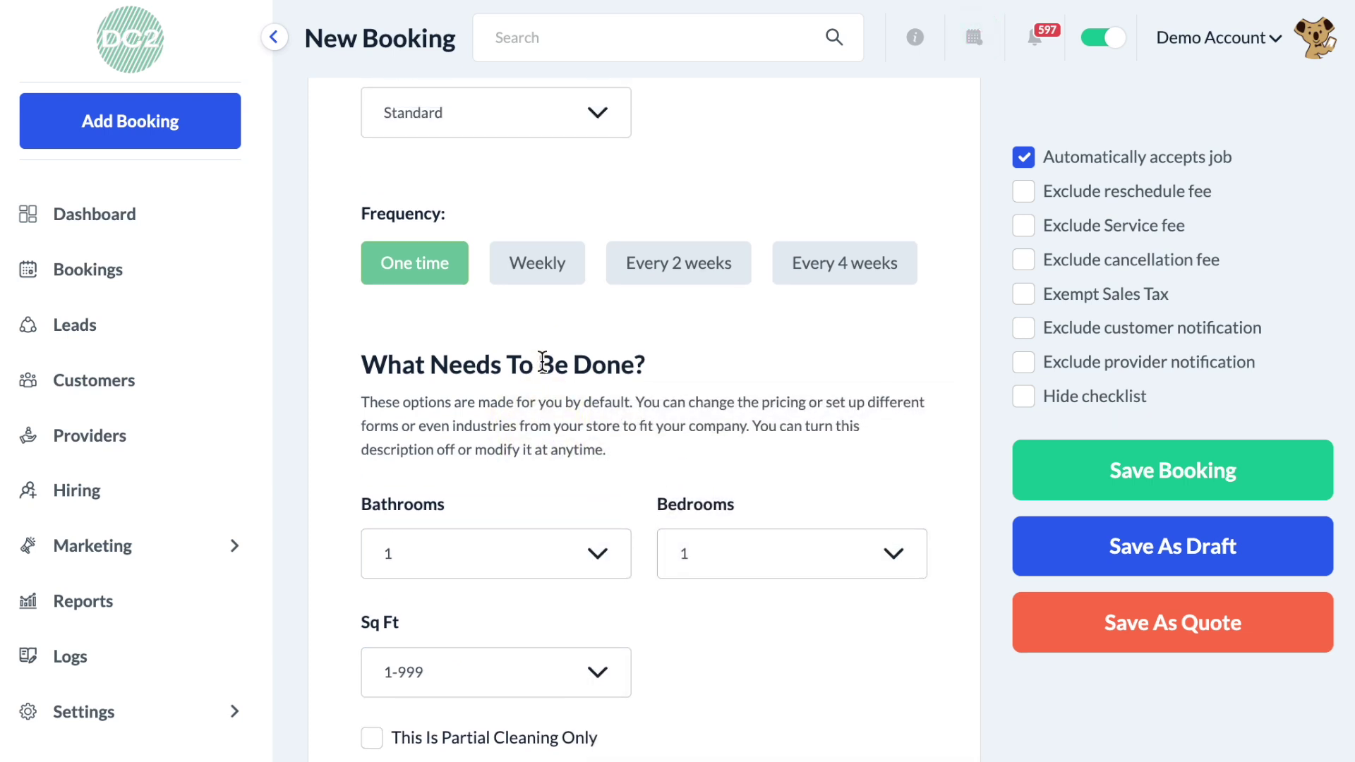
scroll(542, 362, "up", 3)
left_click(490, 244)
left_click(480, 295)
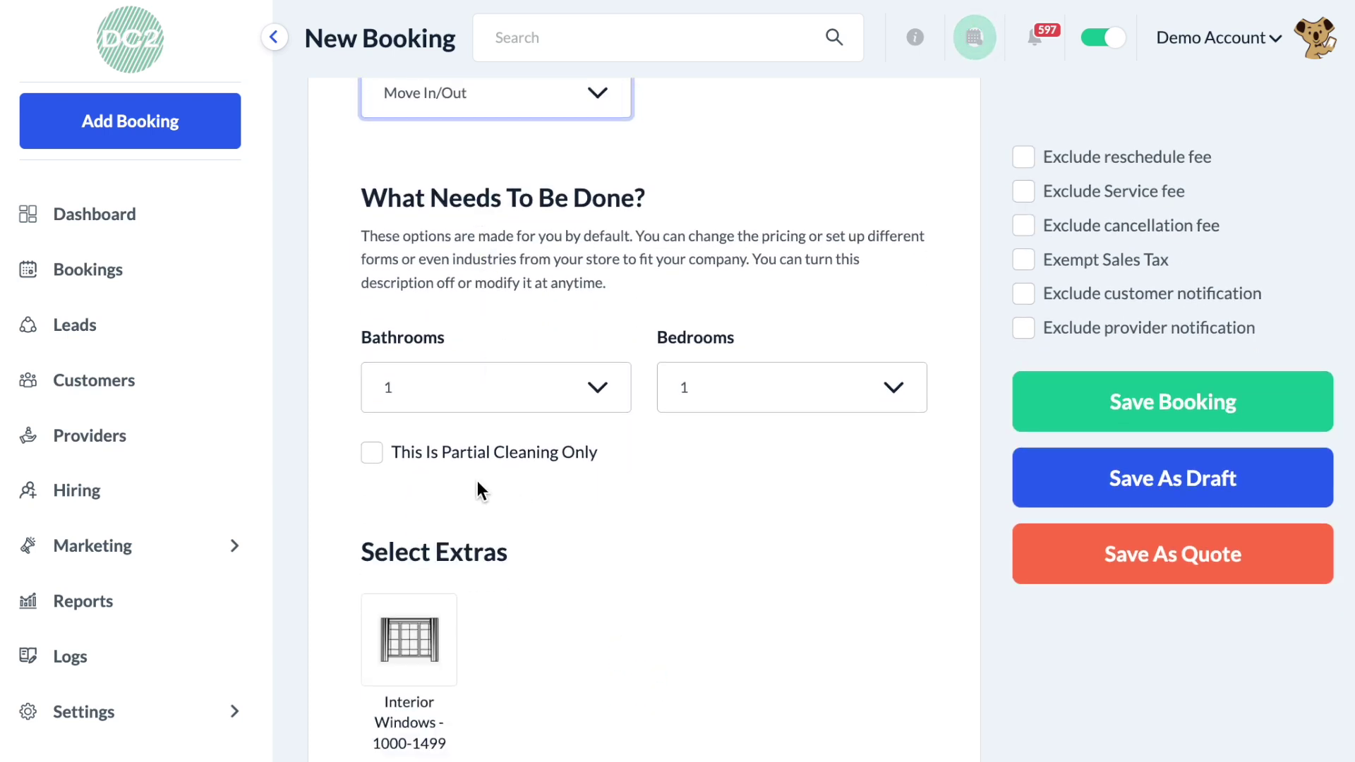
Switch the booking's service to Post-Construction and check its pricing parameters and payment summary
scroll(473, 489, "up", 2)
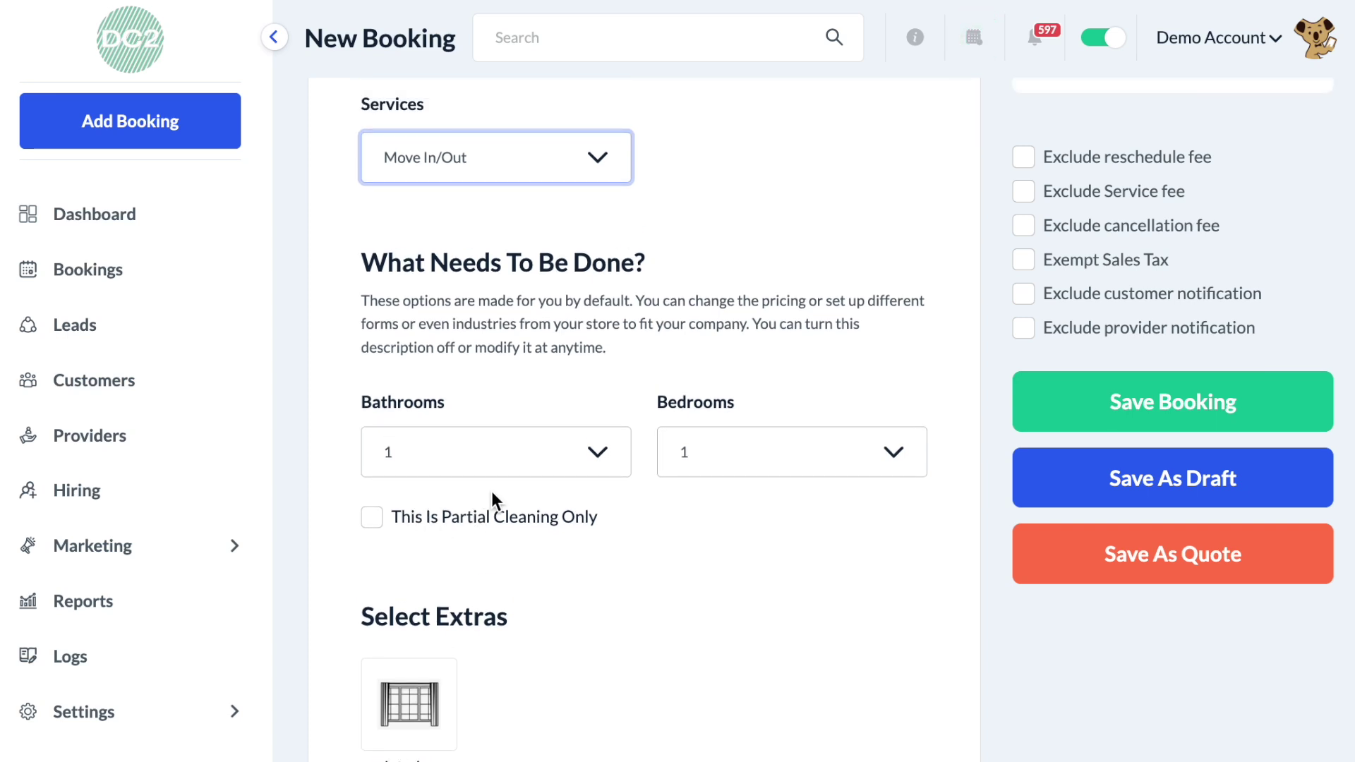
scroll(508, 173, "up", 2)
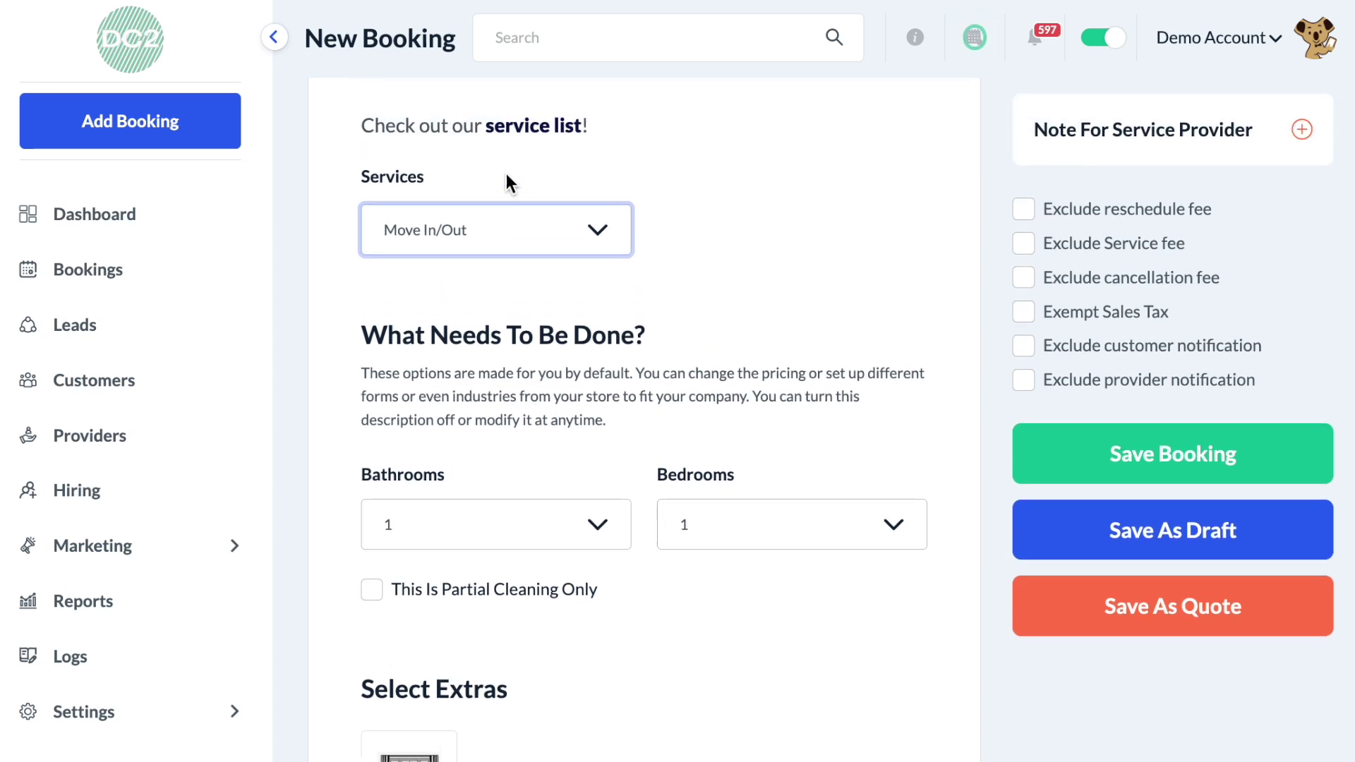
left_click(493, 242)
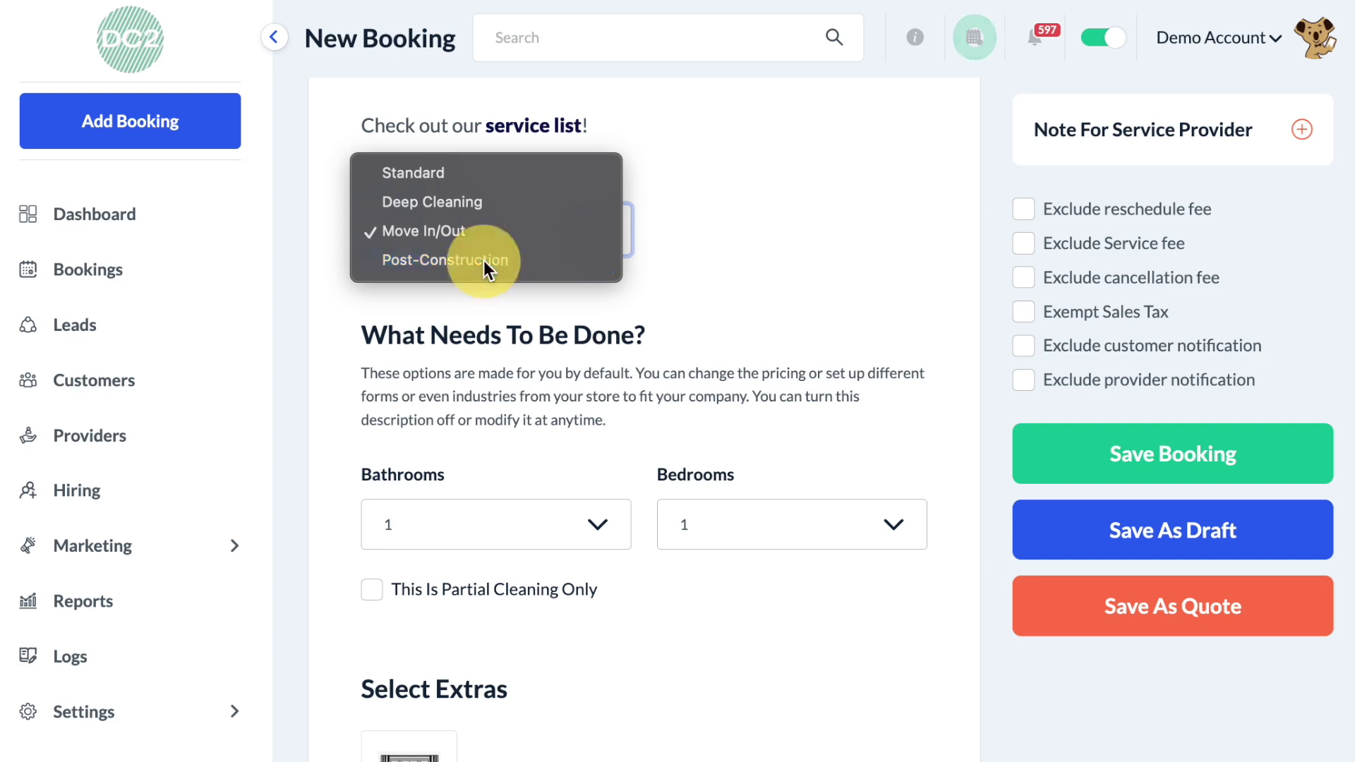
left_click(484, 261)
scroll(484, 260, "up", 10)
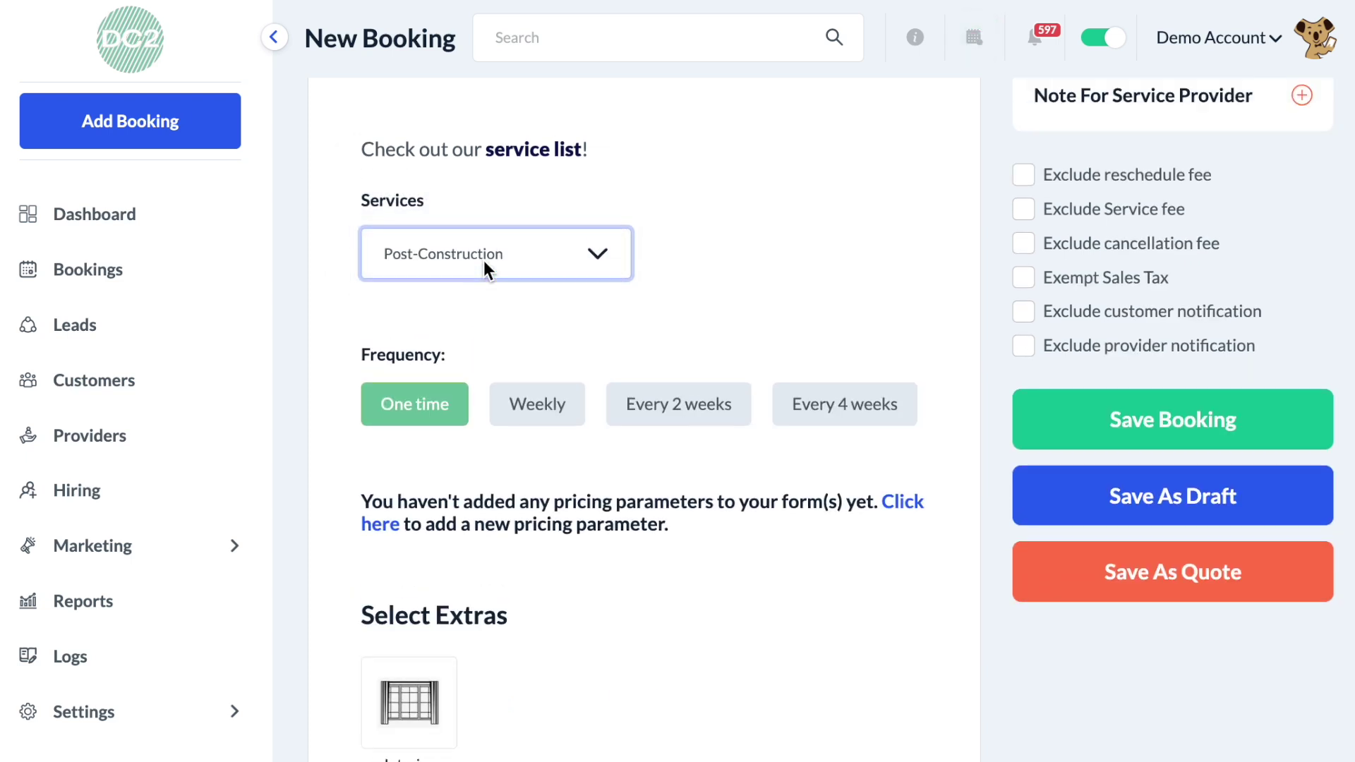
scroll(487, 262, "up", 1)
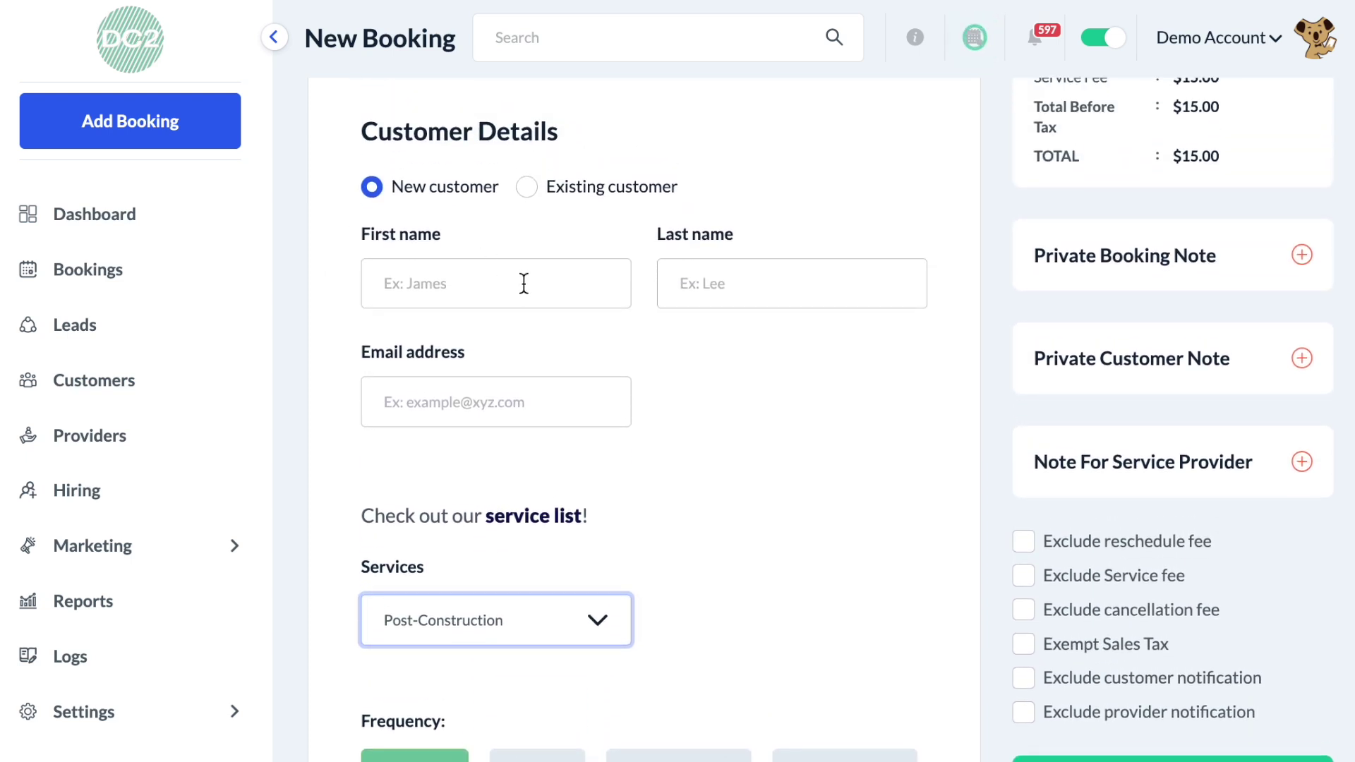
scroll(891, 459, "up", 3)
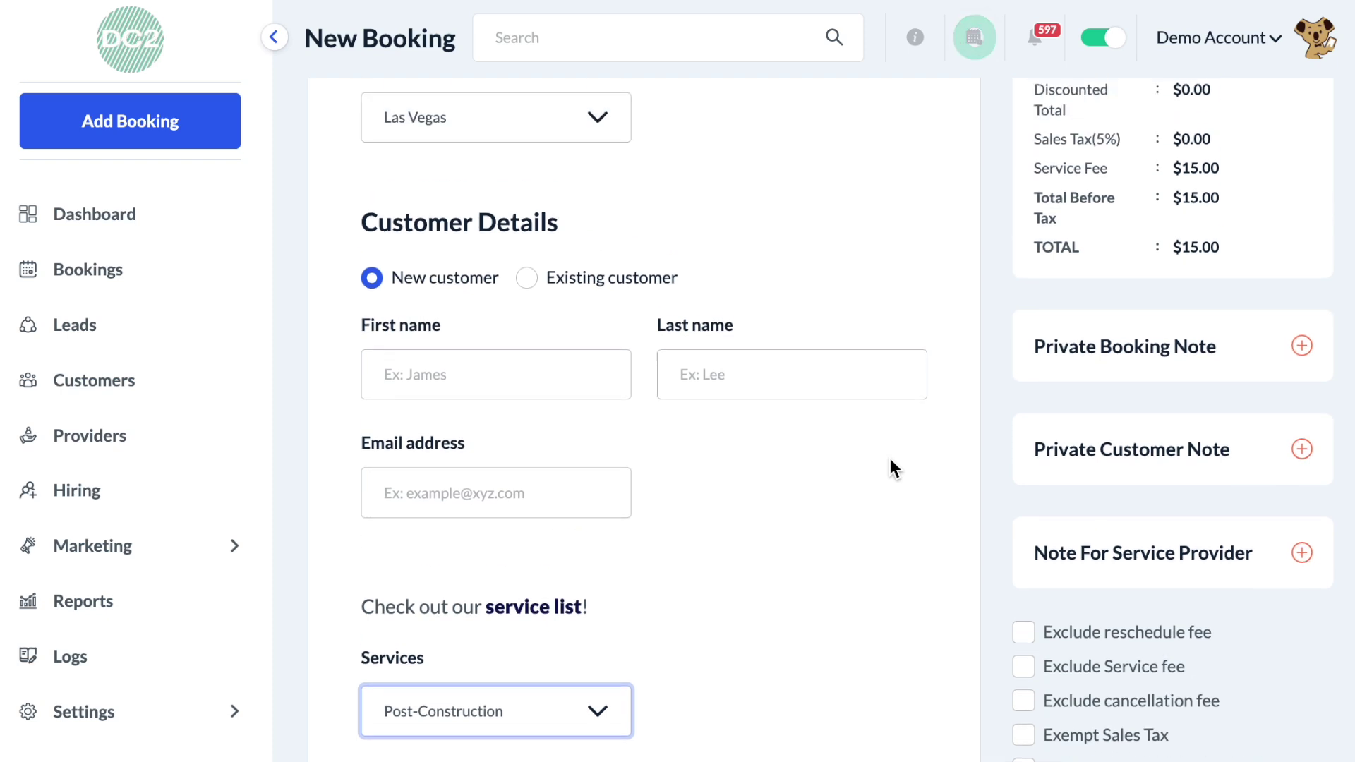
scroll(891, 459, "up", 4)
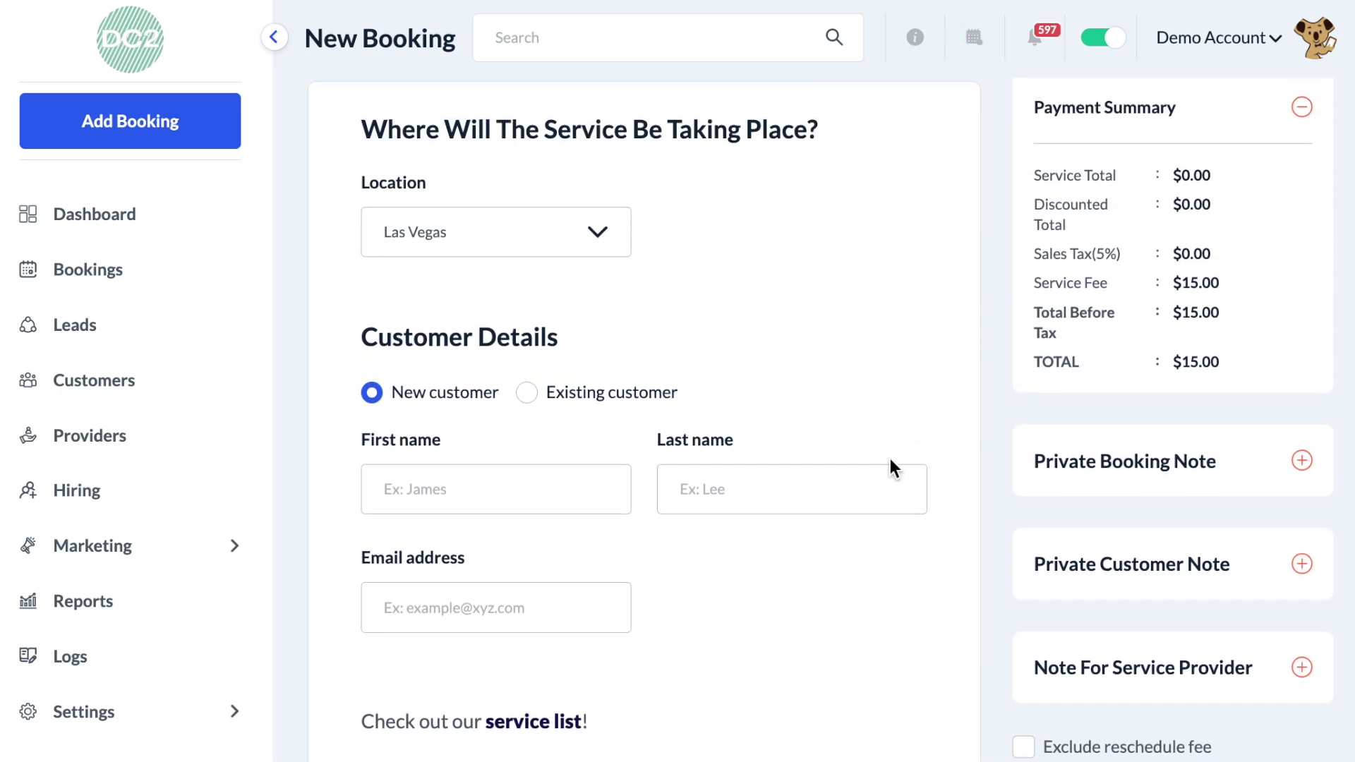
scroll(891, 458, "up", 1)
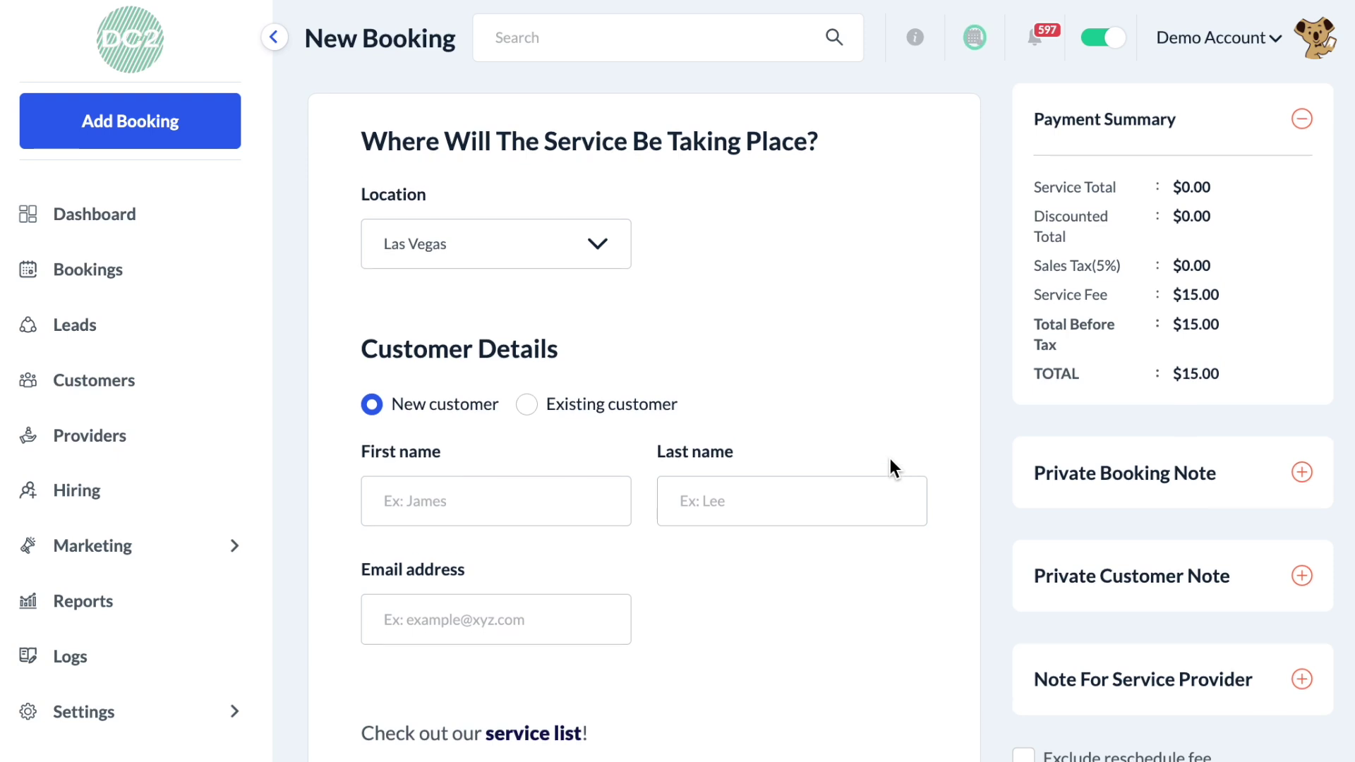